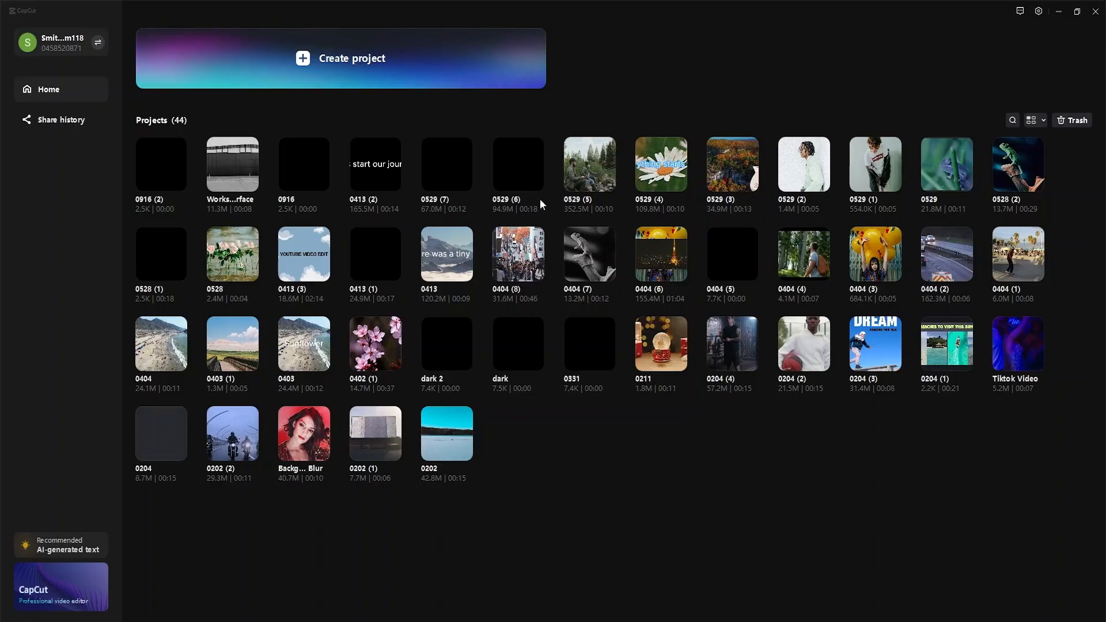
Step: Create a new project and browse the Trending and Christmas & New Year categories of the stock material
click(367, 59)
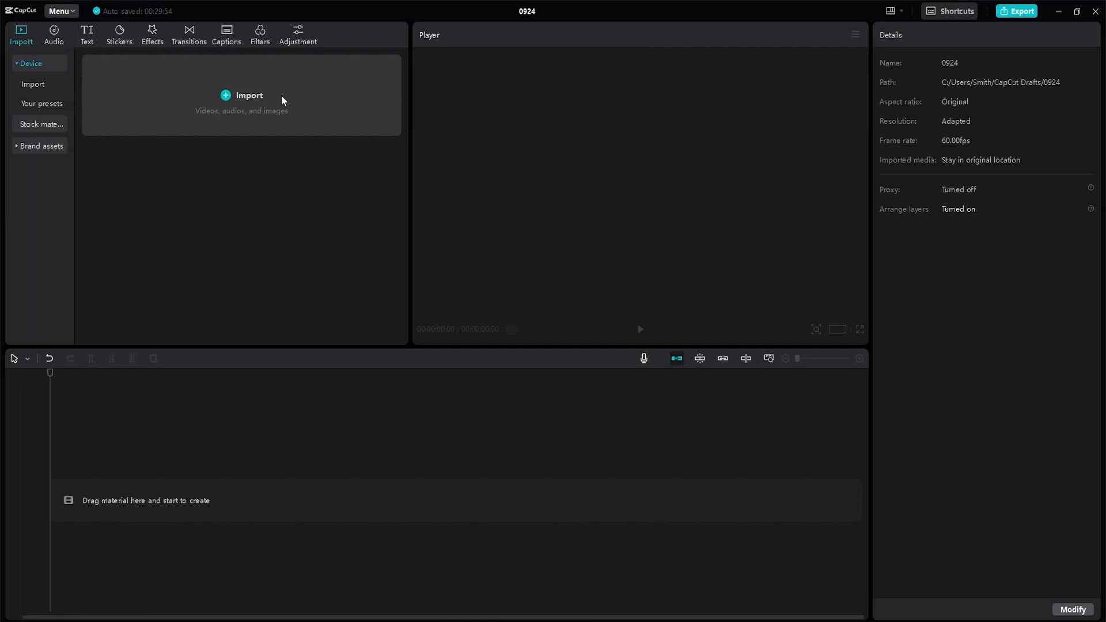
click(41, 119)
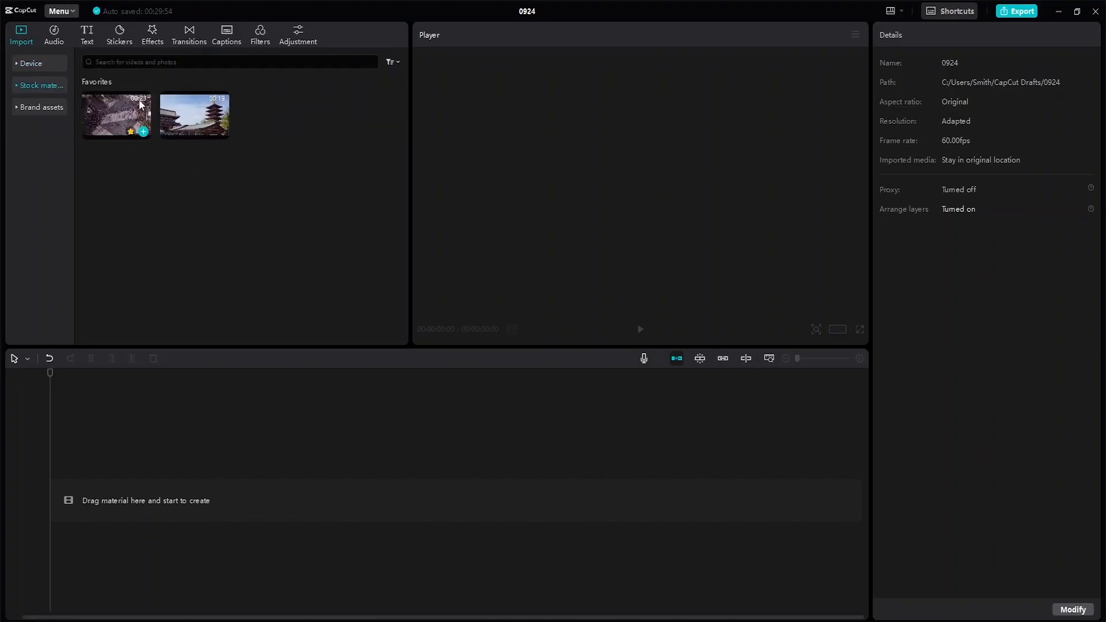
mouse_move(195, 134)
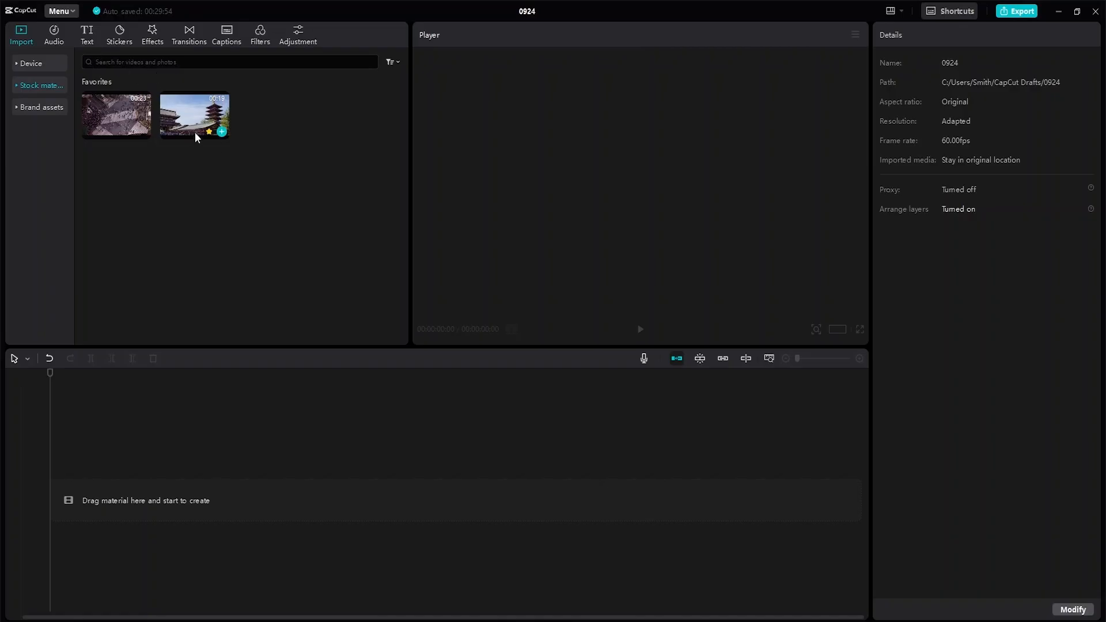
click(19, 86)
click(38, 125)
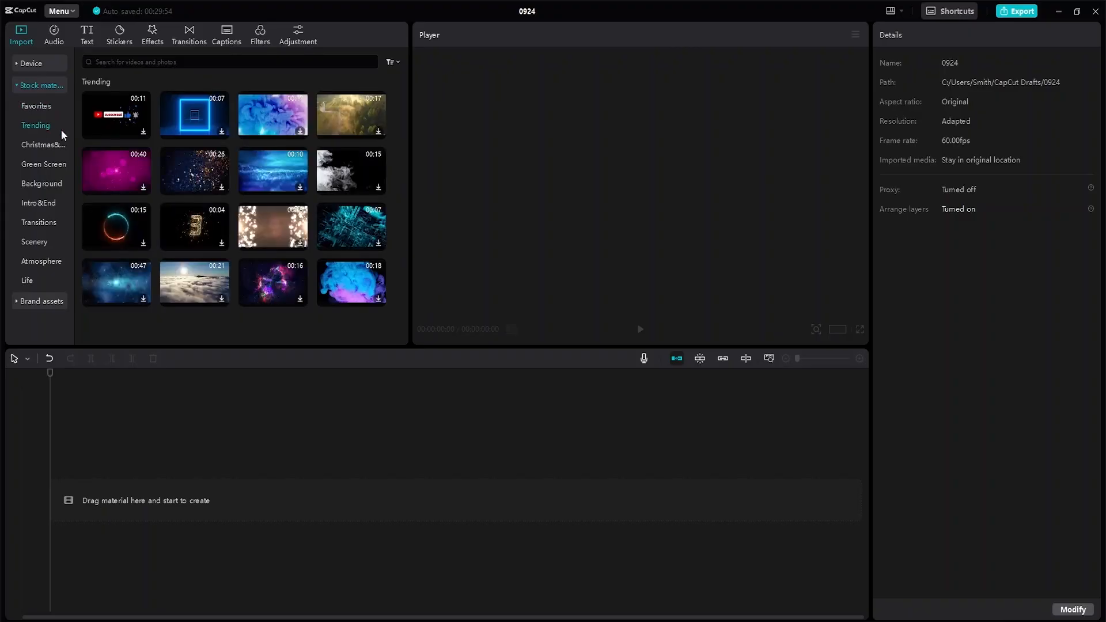
click(57, 144)
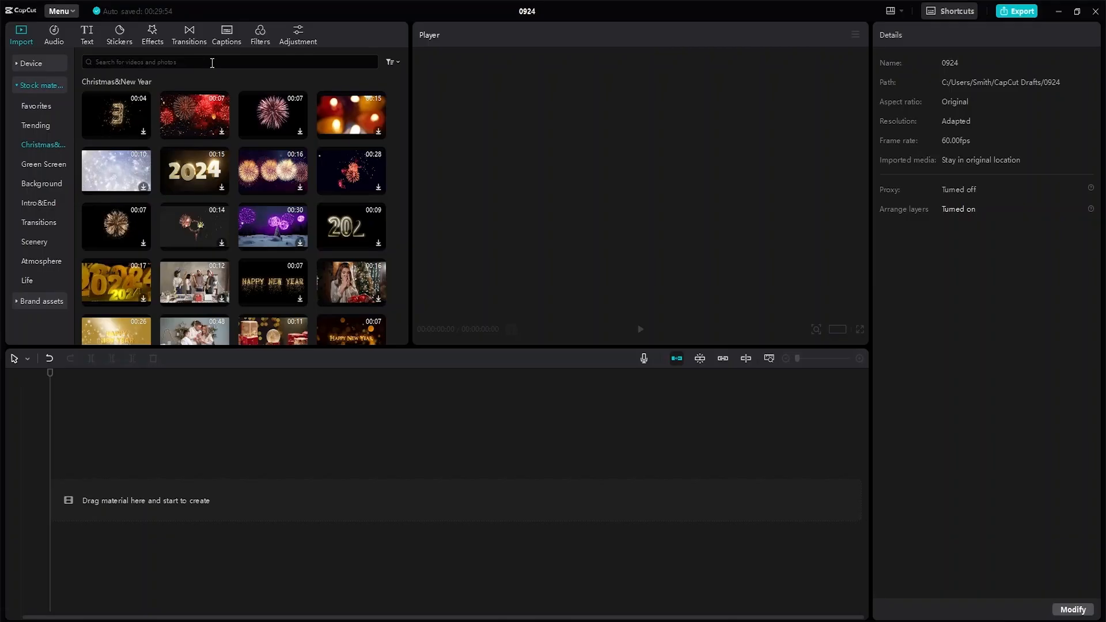
scroll(276, 261, down, 1)
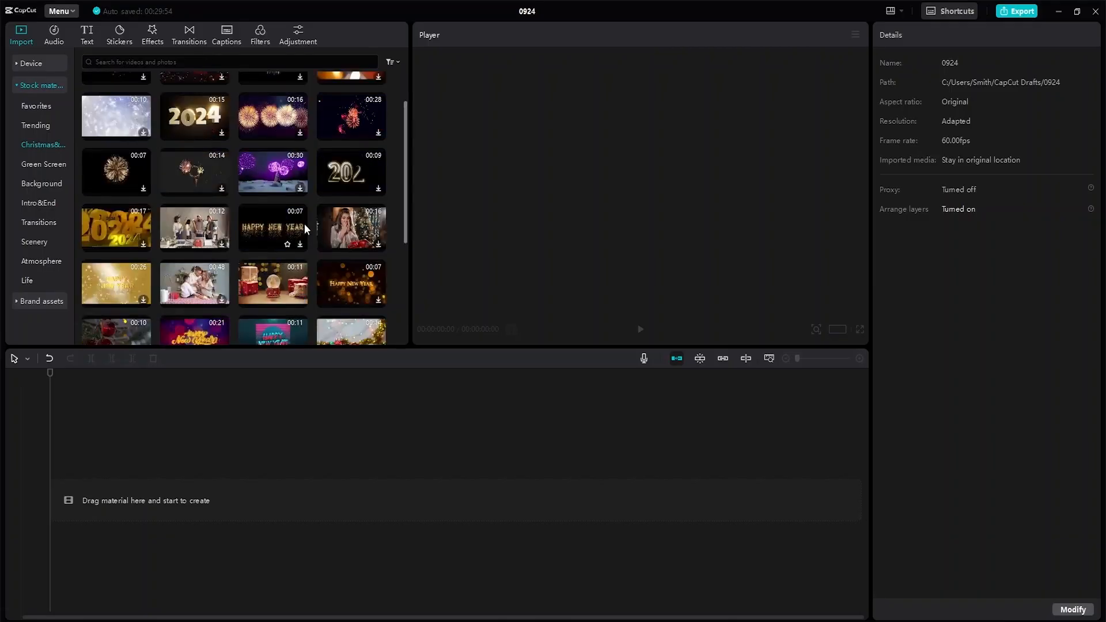
scroll(304, 223, up, 1)
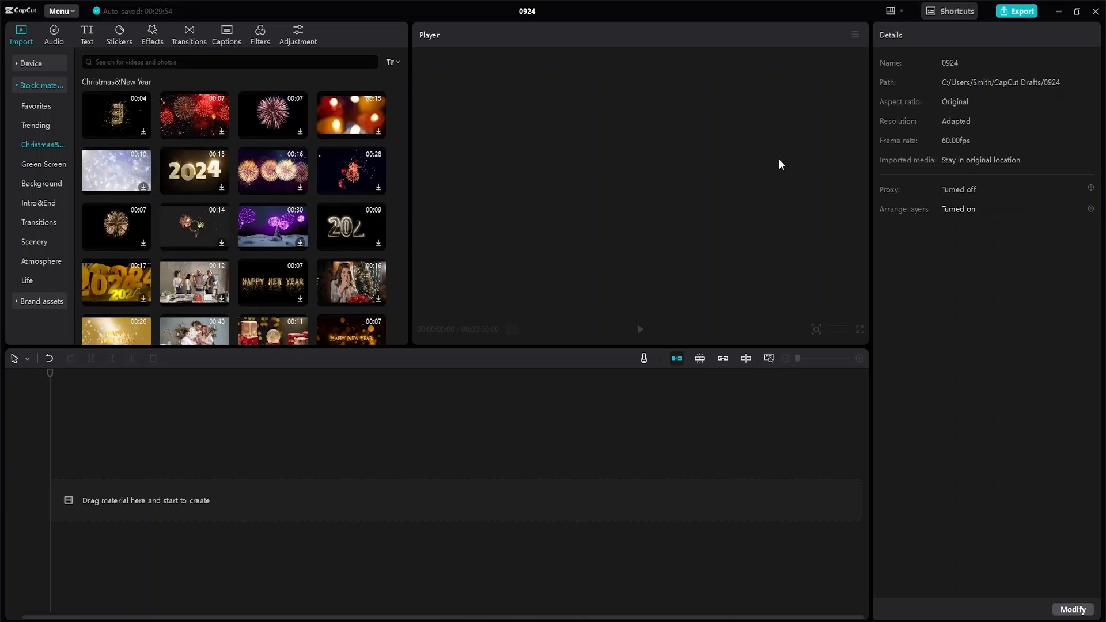
click(40, 86)
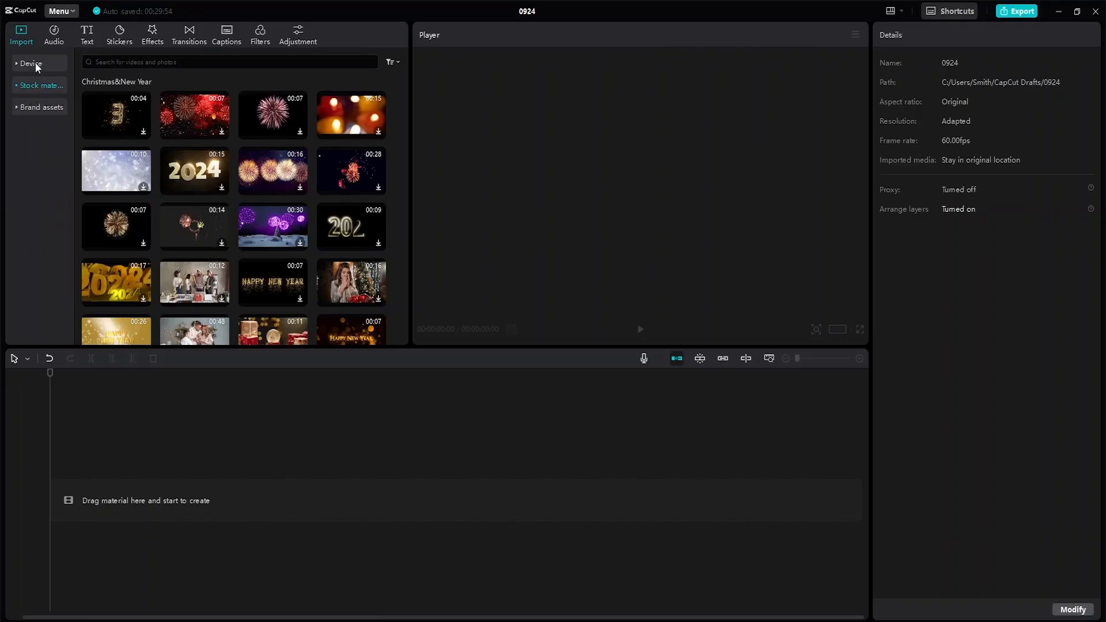
Step: Import the five video files from 4824361-uhd_3840_2160_30fps.mp4 through 11930348_1920_1080_30fps.mp4 from the Advance Capcut Tutorial Resource File folder
click(35, 65)
click(229, 97)
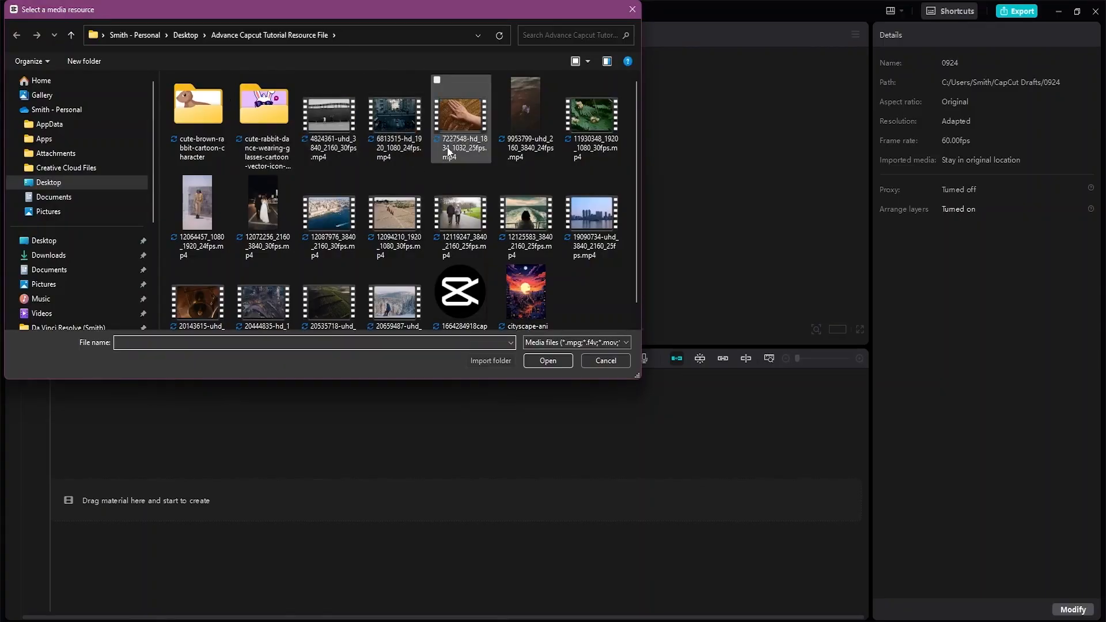
scroll(378, 153, down, 1)
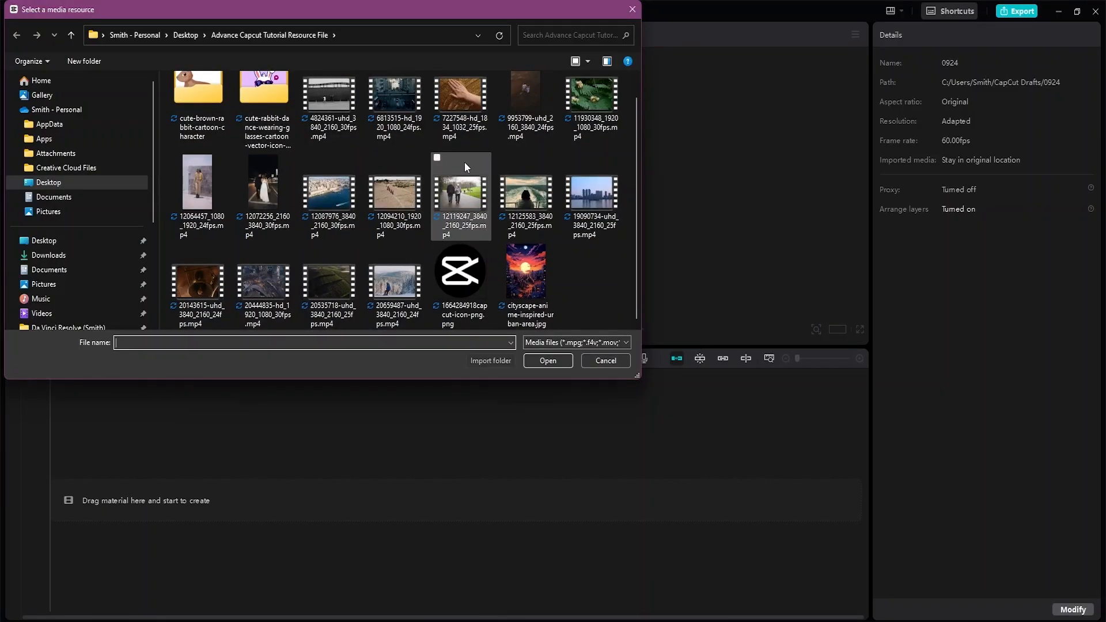
scroll(527, 187, up, 1)
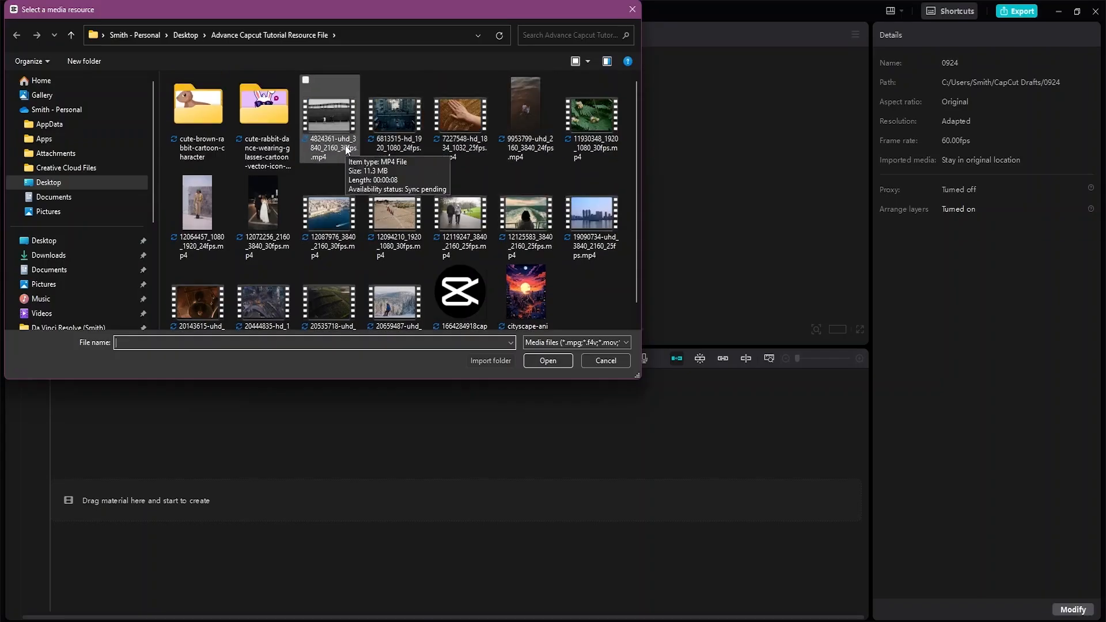
scroll(271, 203, down, 1)
scroll(338, 192, up, 1)
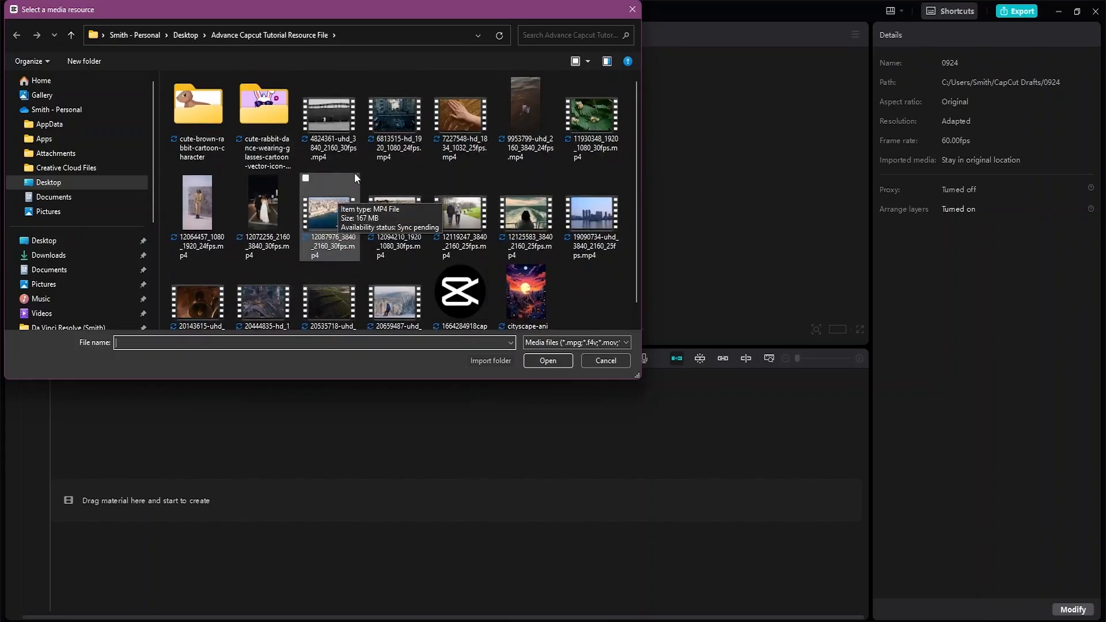
click(340, 148)
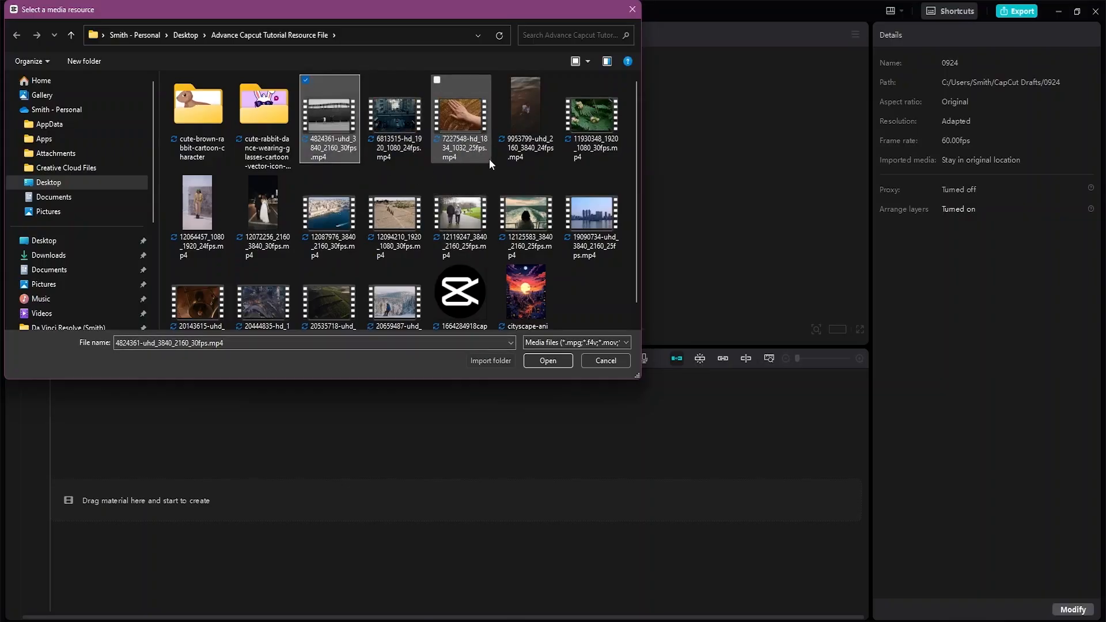
shift+click(586, 138)
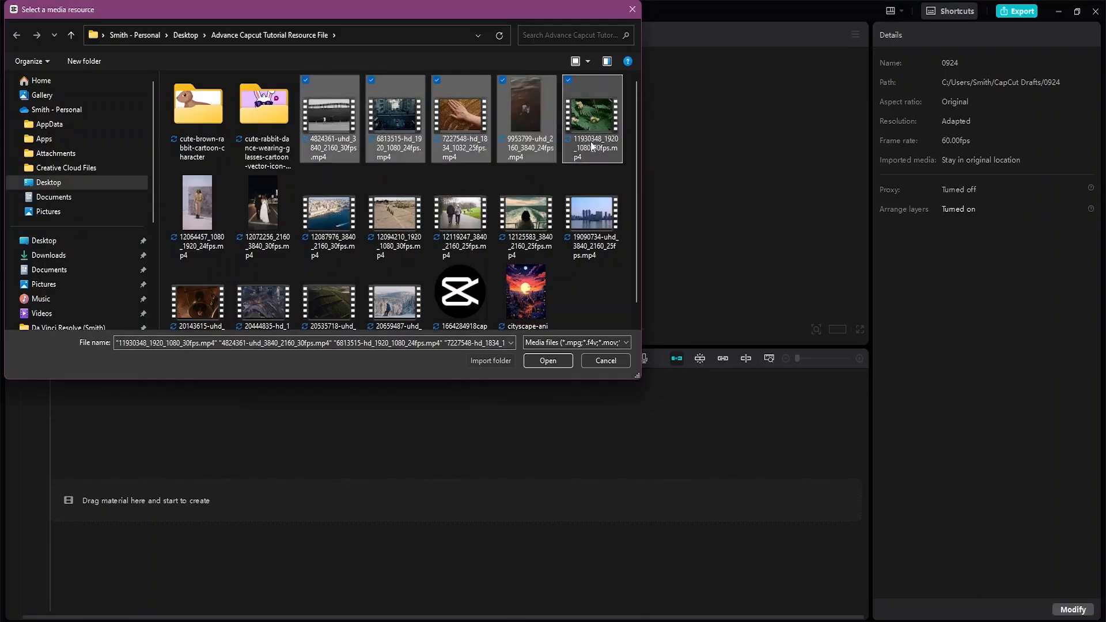
click(548, 361)
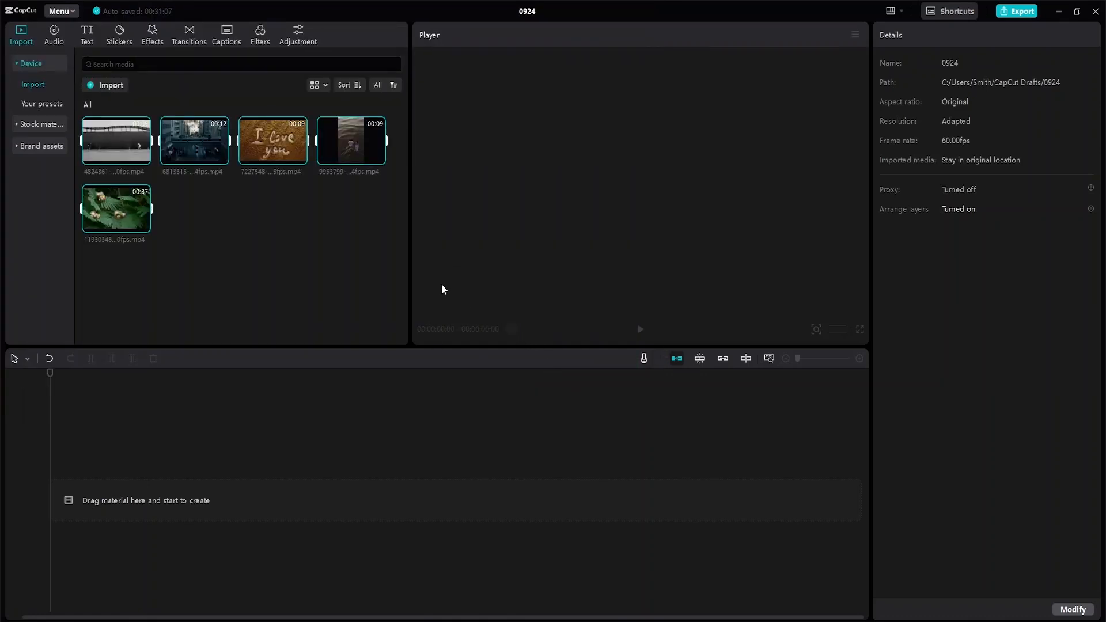
Step: Trim both ends of the green-leaf clip 11930348_1920_1080_30fps.mp4 in the media library to about 20 seconds
mouse_move(117, 219)
drag(81, 209, 99, 205)
drag(150, 205, 137, 206)
Step: Undo placing all five clips, add only the trimmed 11930348_1920_1080_30fps.mp4 clip to the timeline, and play it
drag(119, 203, 110, 492)
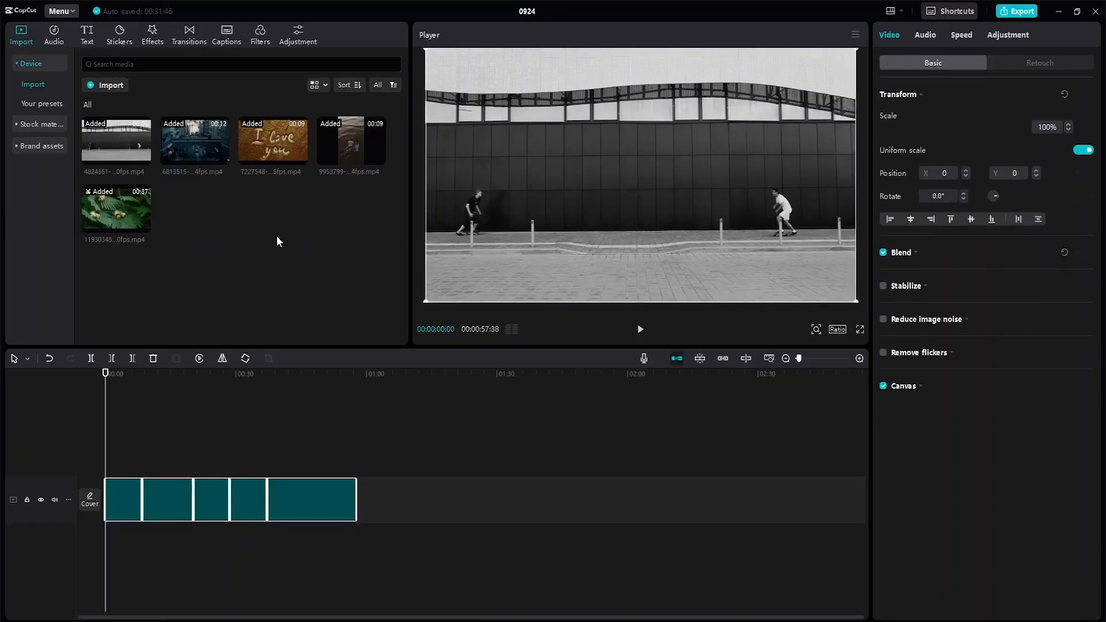
key(ctrl+z)
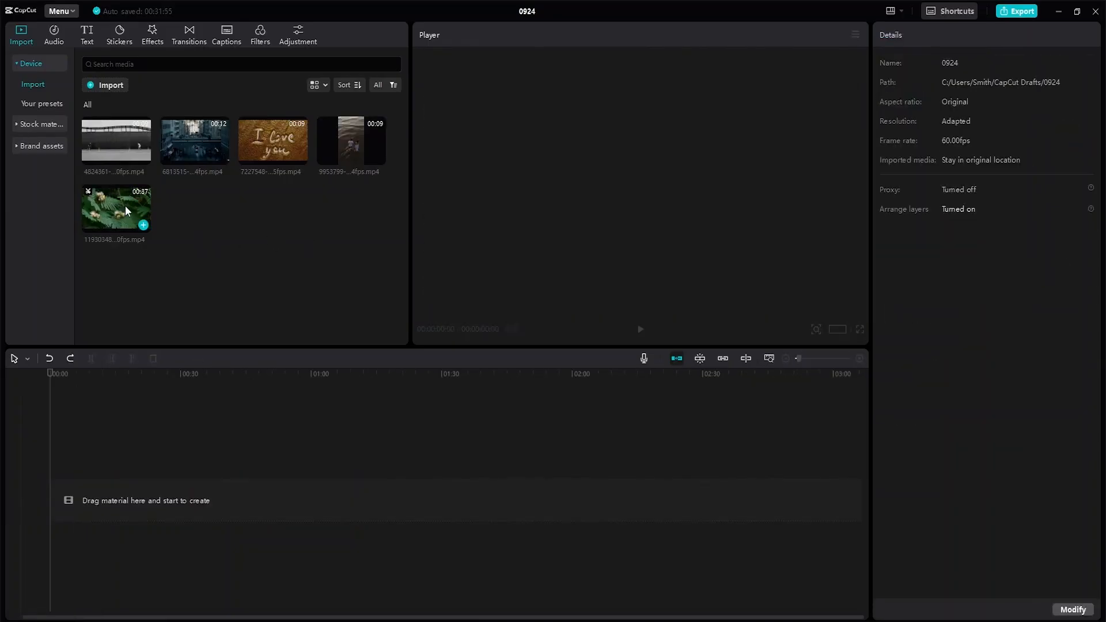
click(98, 203)
key(space)
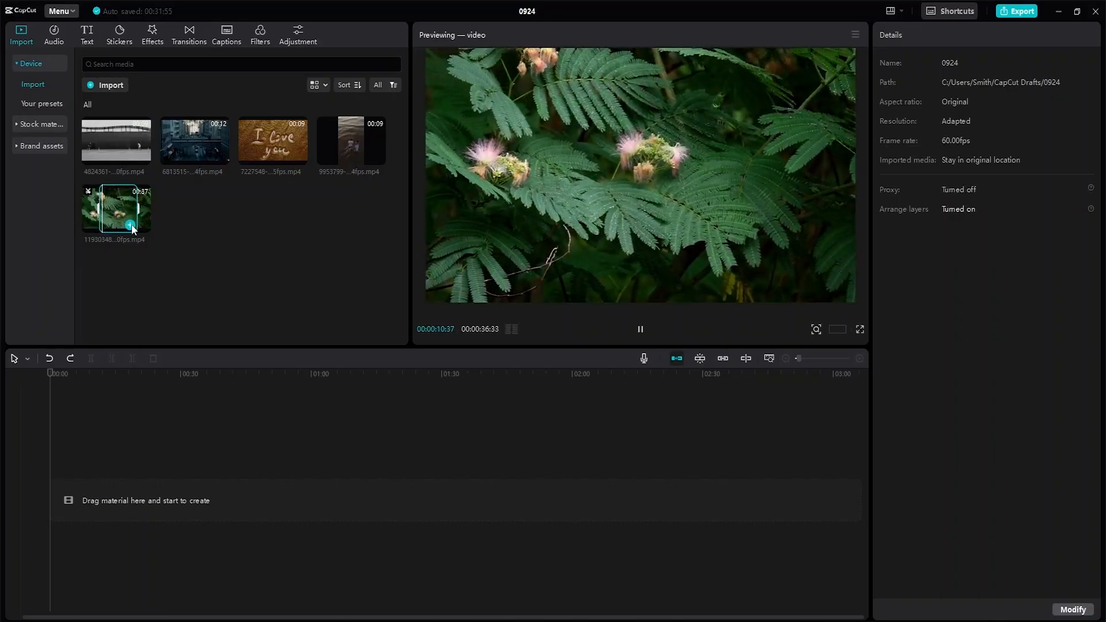
click(131, 224)
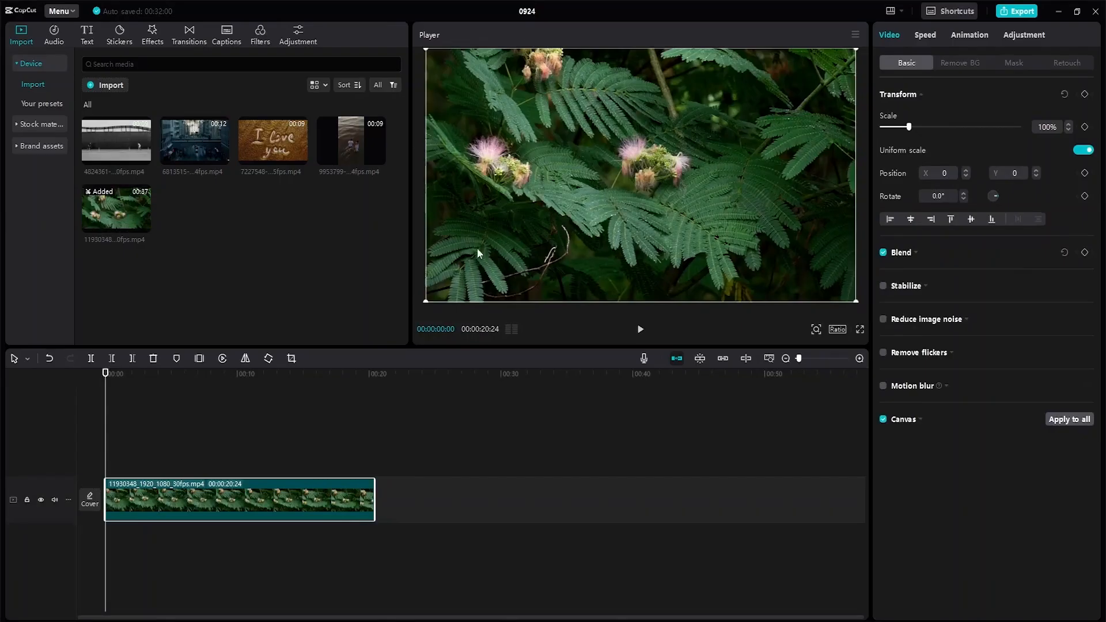
click(640, 330)
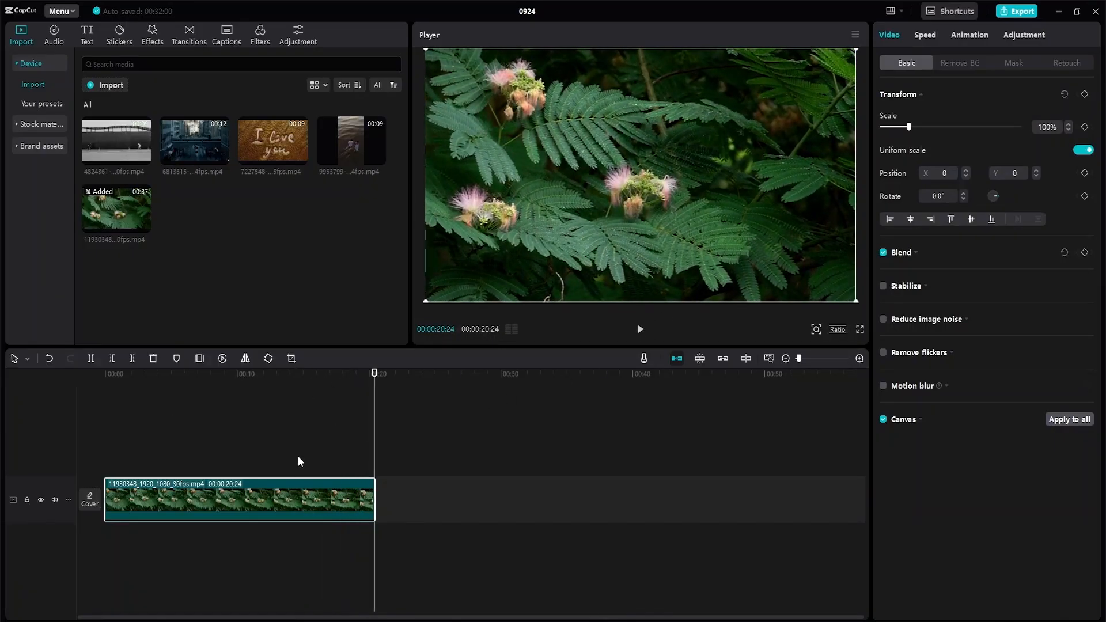
Step: Audition the Vlog music tracks Appreciation, Flicker Melody and Luminous Solstice, and place Luminous Solstice under the video at the timeline's start
click(56, 35)
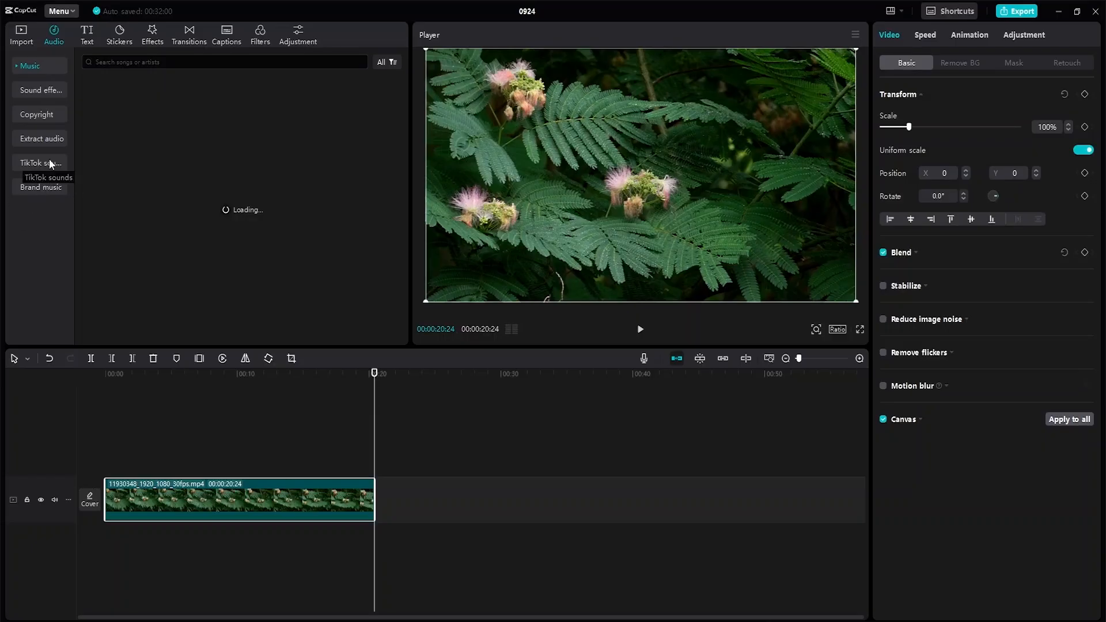
click(43, 90)
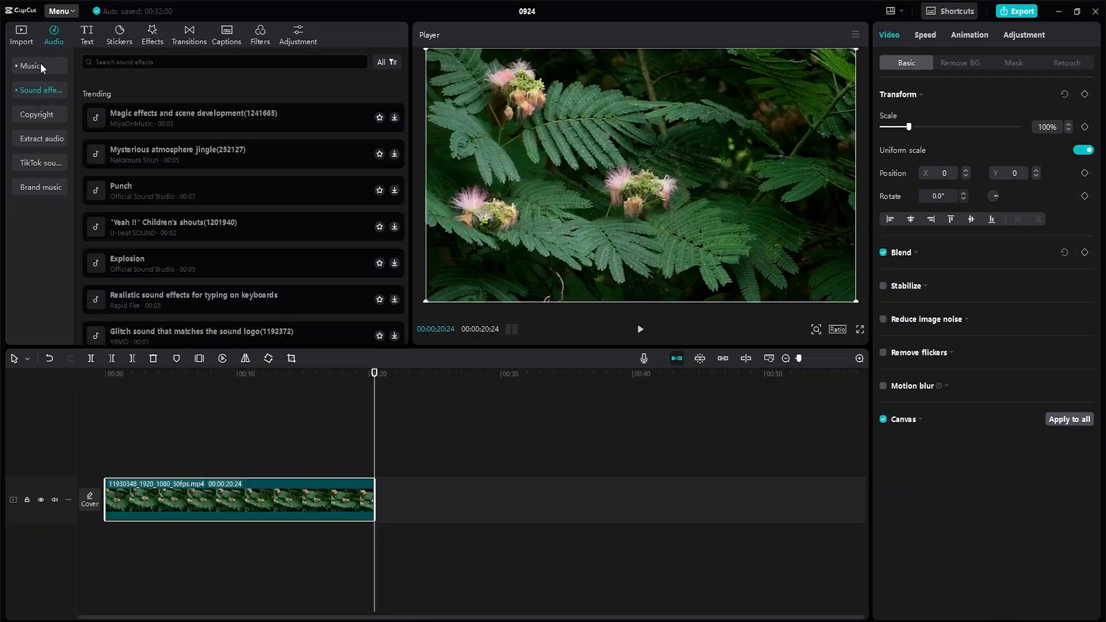
click(41, 65)
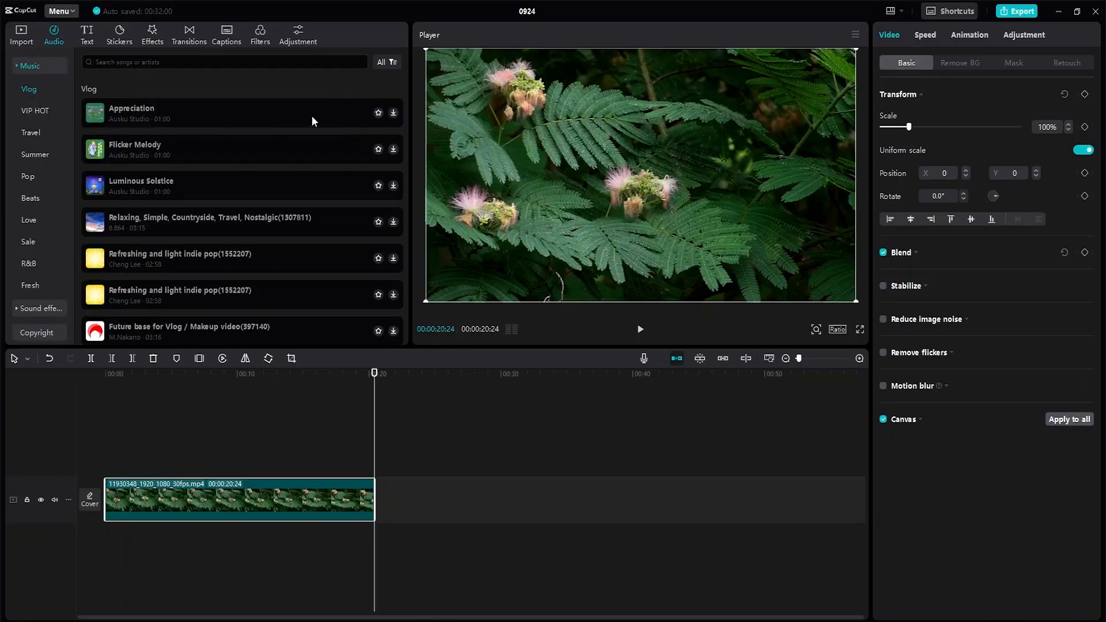
click(95, 113)
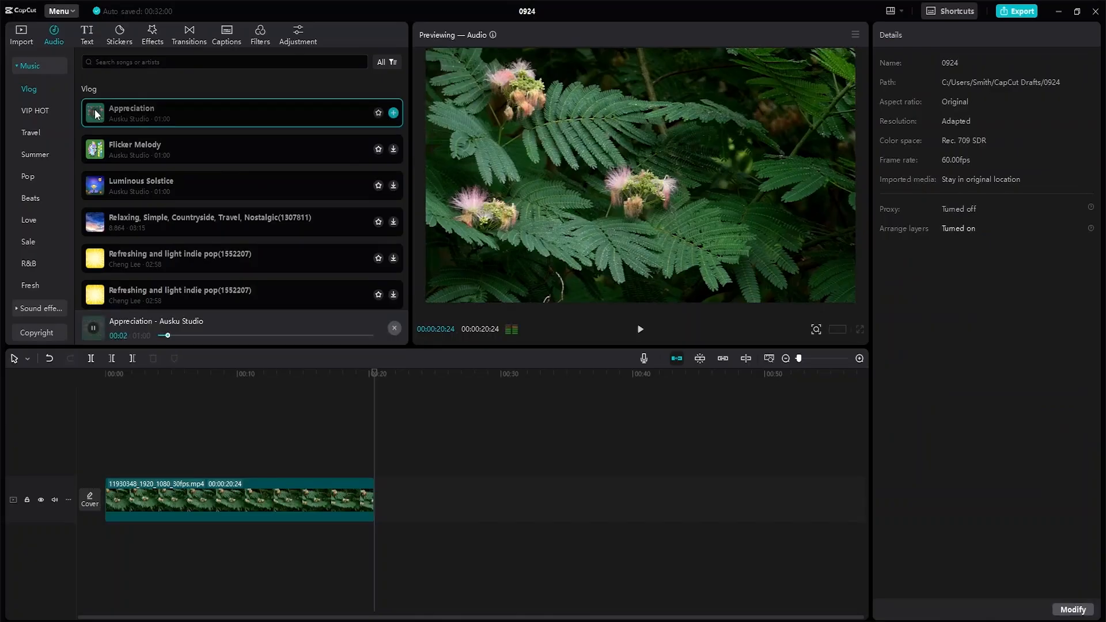
click(158, 149)
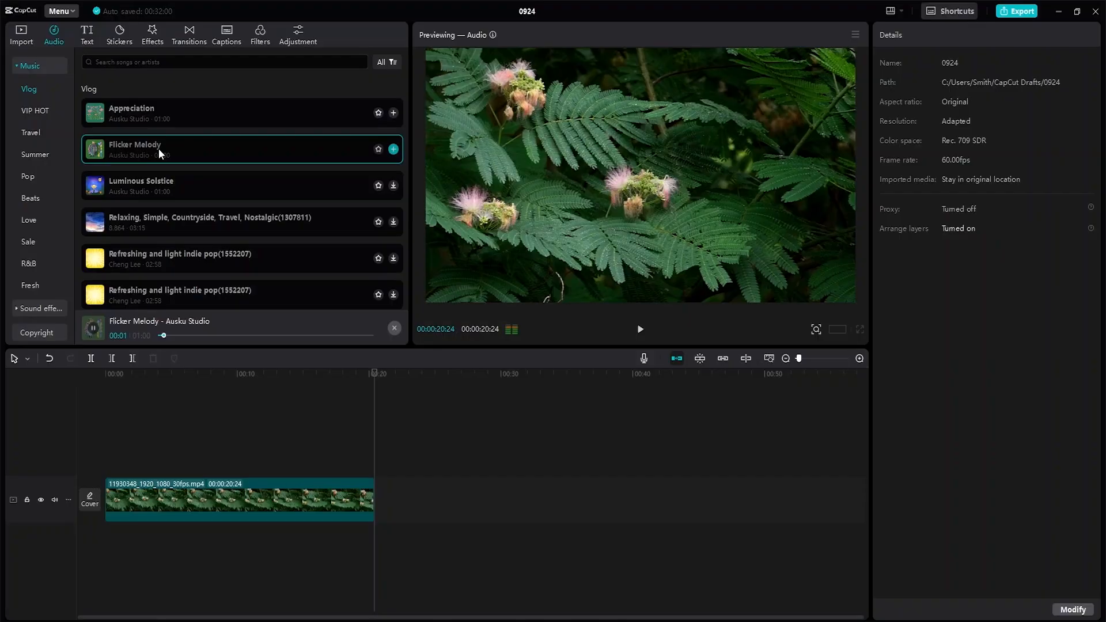
click(120, 181)
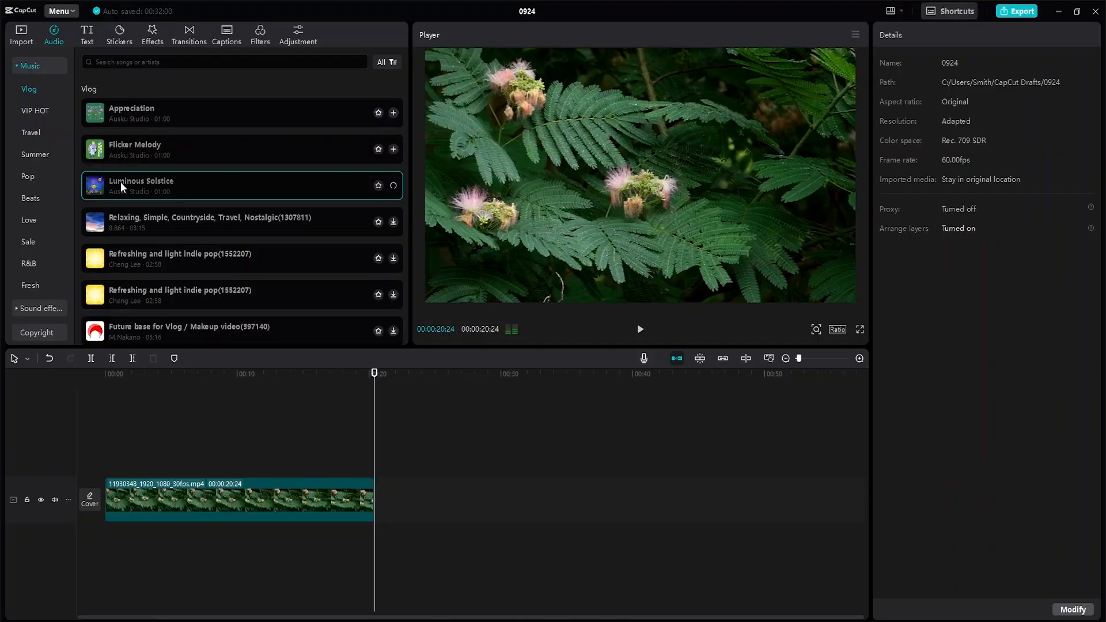
drag(101, 182, 98, 541)
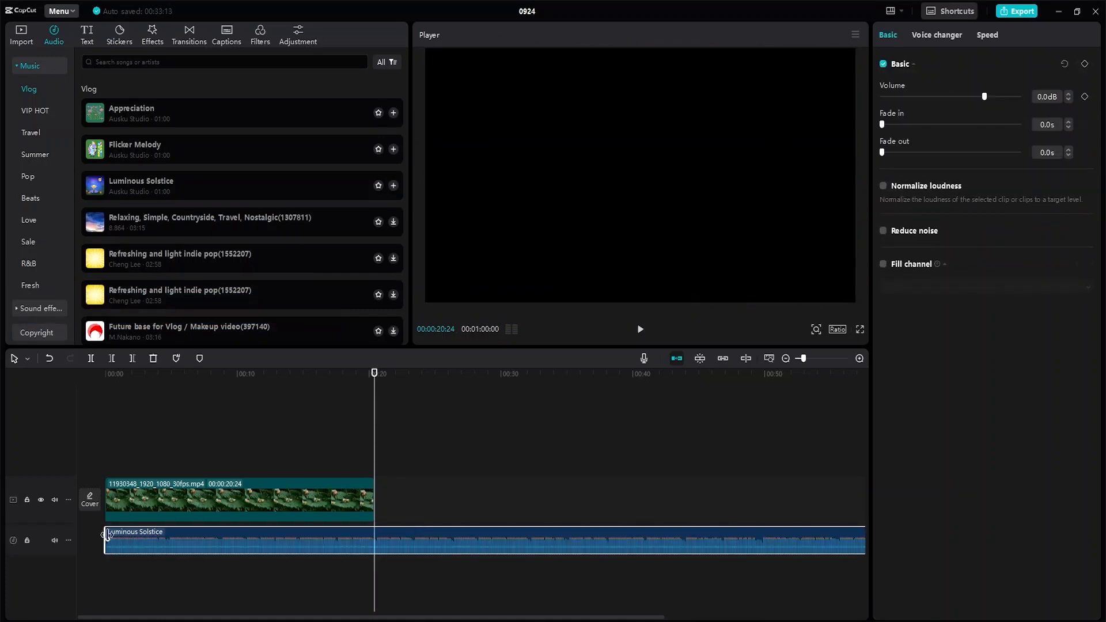
Step: Trim about 3 seconds off the beginning of the Luminous Solstice audio and move it back to the timeline's start
drag(105, 540, 143, 543)
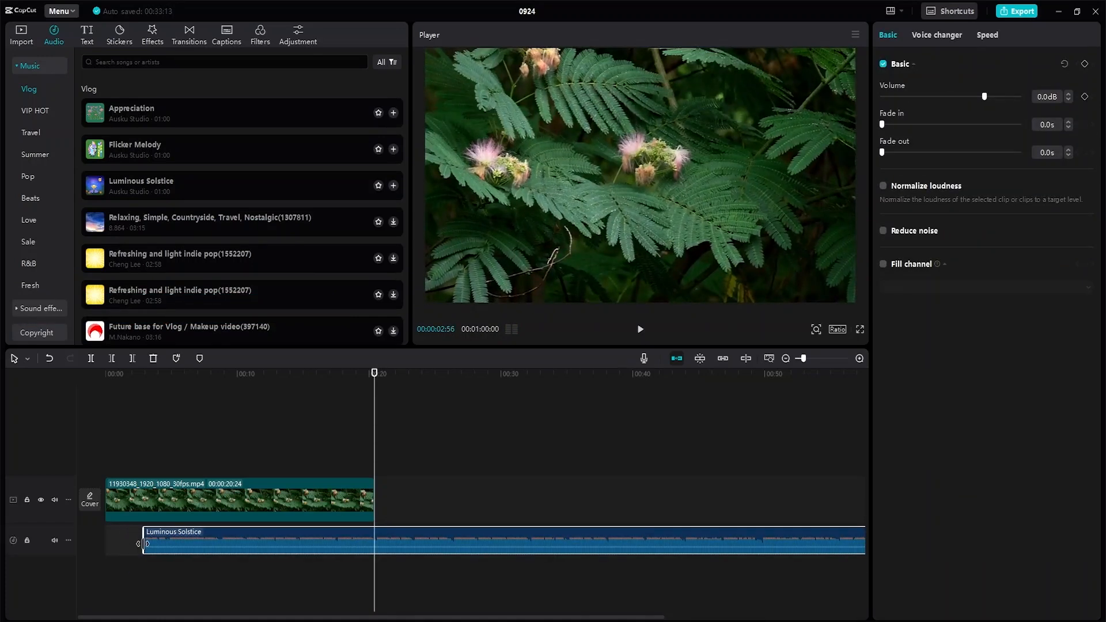
drag(265, 540, 221, 539)
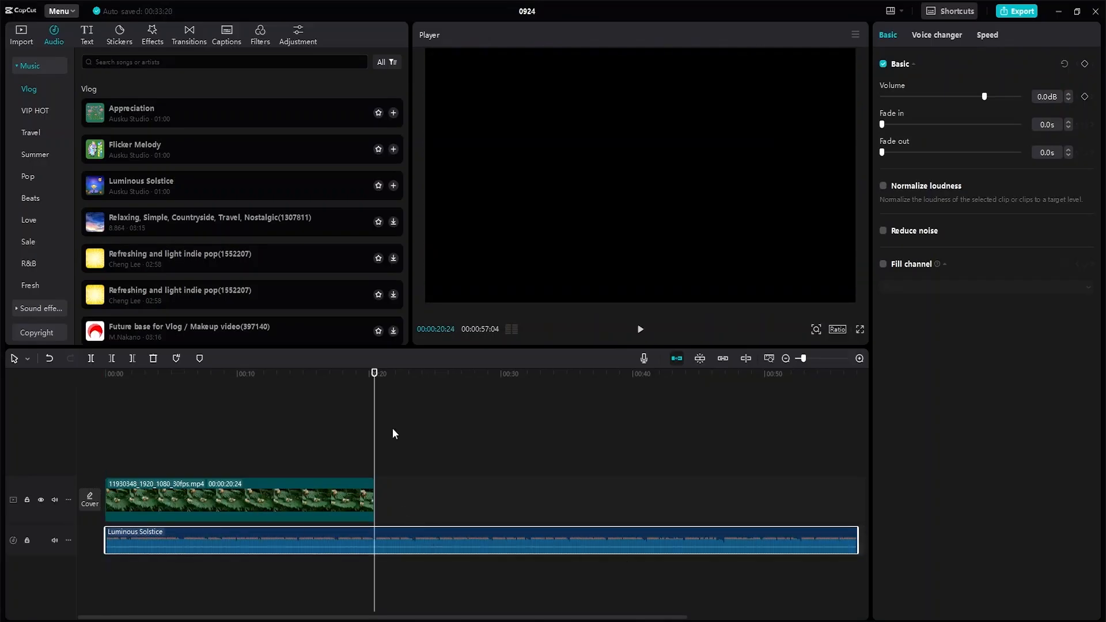
Step: Turn on auto snapping, turn off the main track magnet, and snap the playhead to the end of the video clip
drag(375, 376, 326, 371)
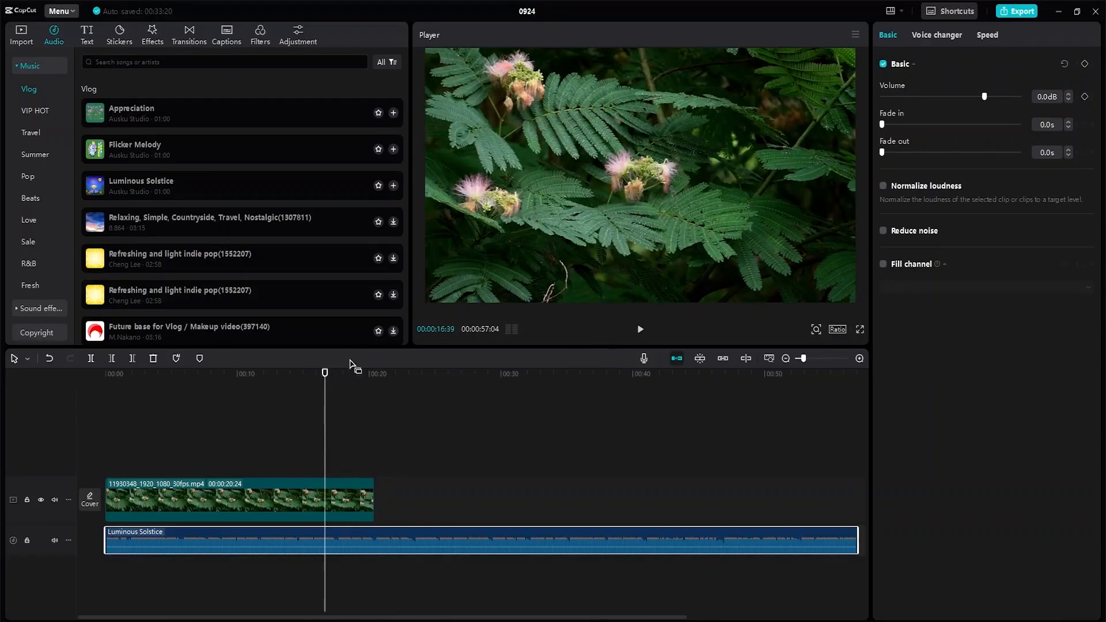
click(700, 359)
drag(326, 373, 360, 383)
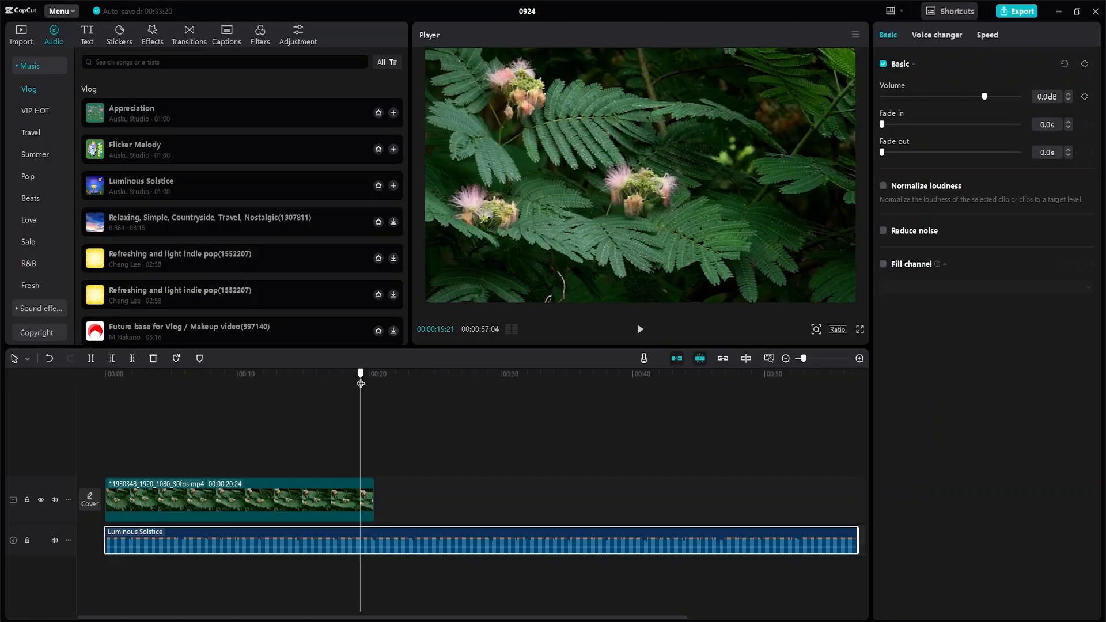
click(676, 359)
mouse_move(361, 380)
mouse_down()
mouse_move(343, 382)
mouse_move(375, 384)
mouse_up()
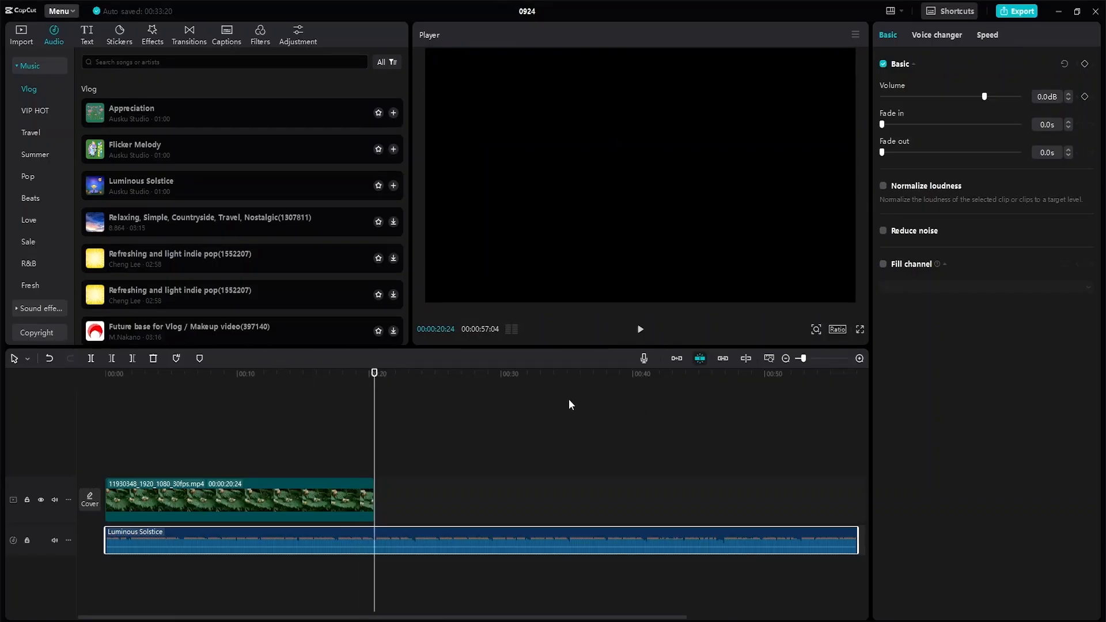
Step: Split the Luminous Solstice audio at the playhead, where the video clip ends
click(27, 360)
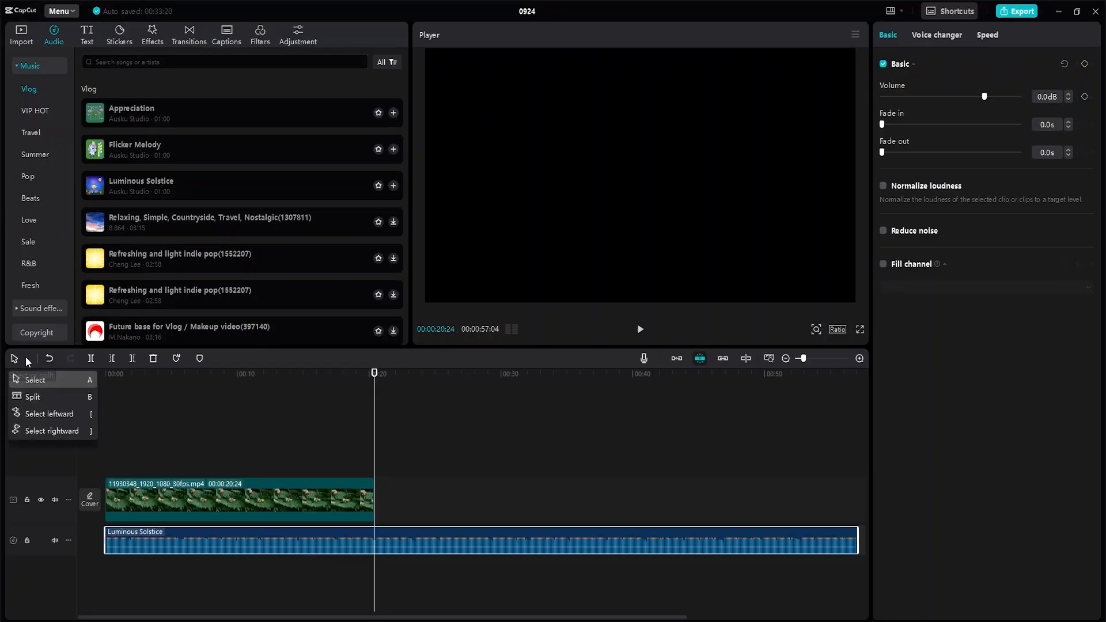
click(48, 396)
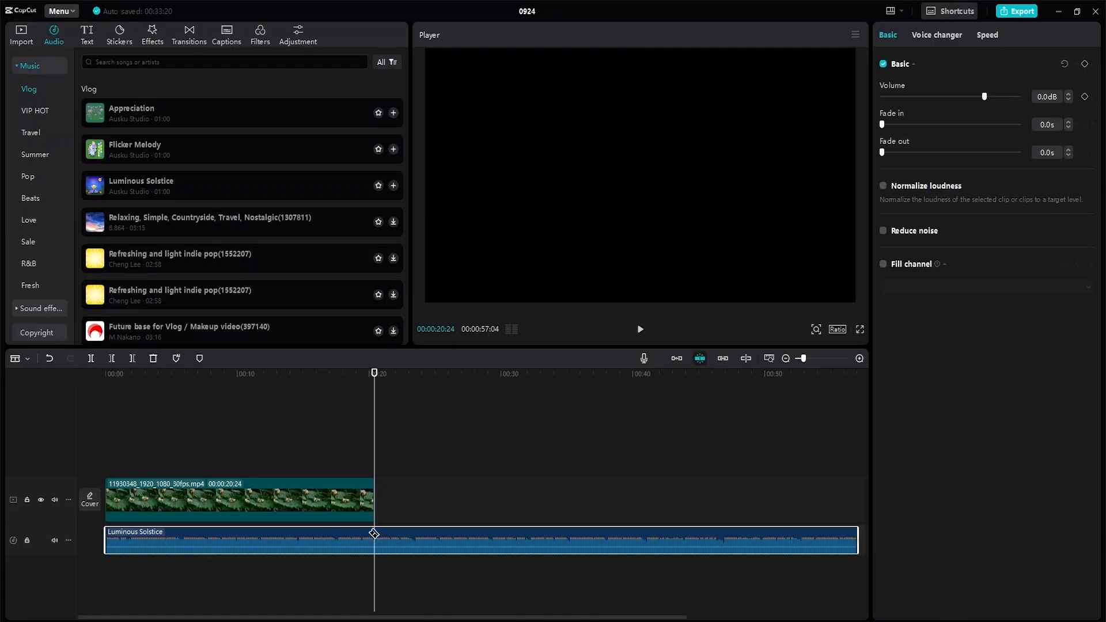
click(372, 533)
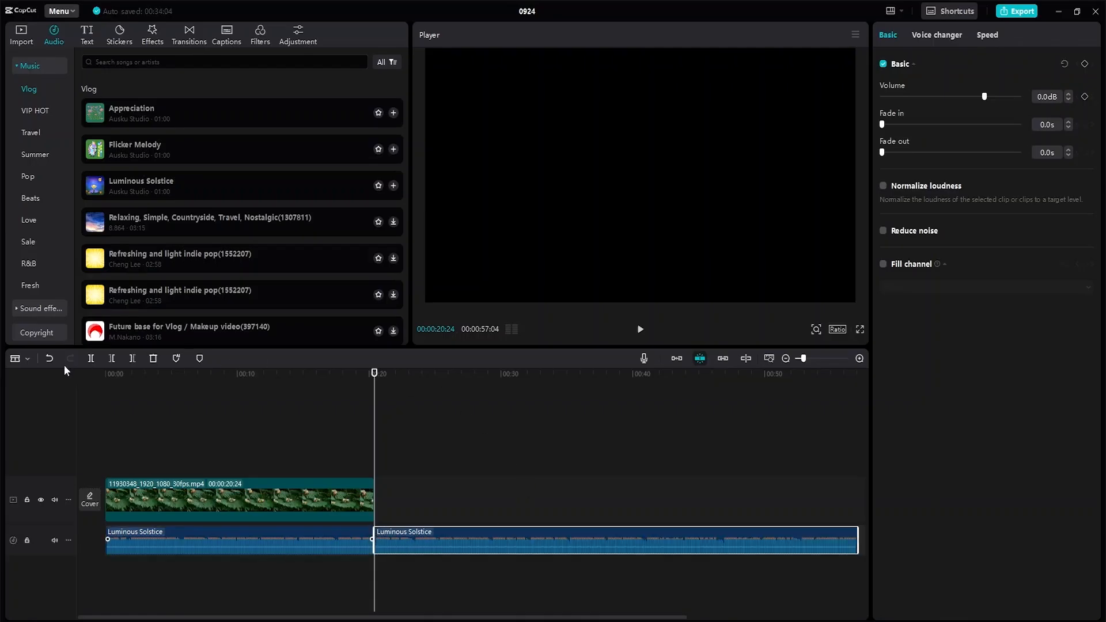
Step: Switch back to the Select tool and delete the leftover Luminous Solstice segment after the video clip's end
click(21, 359)
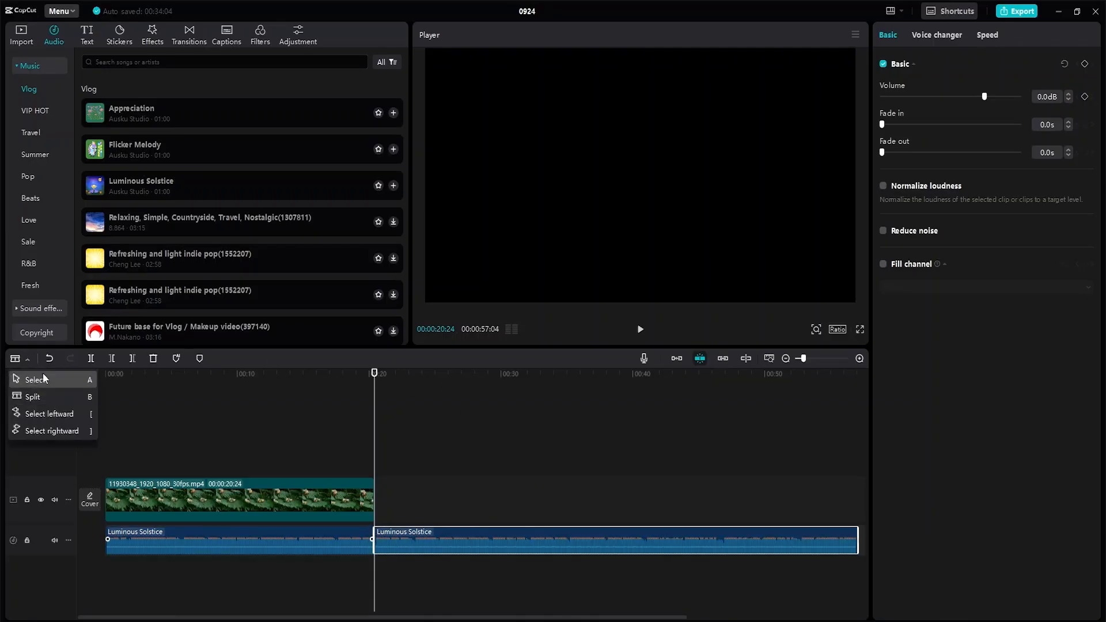
click(44, 377)
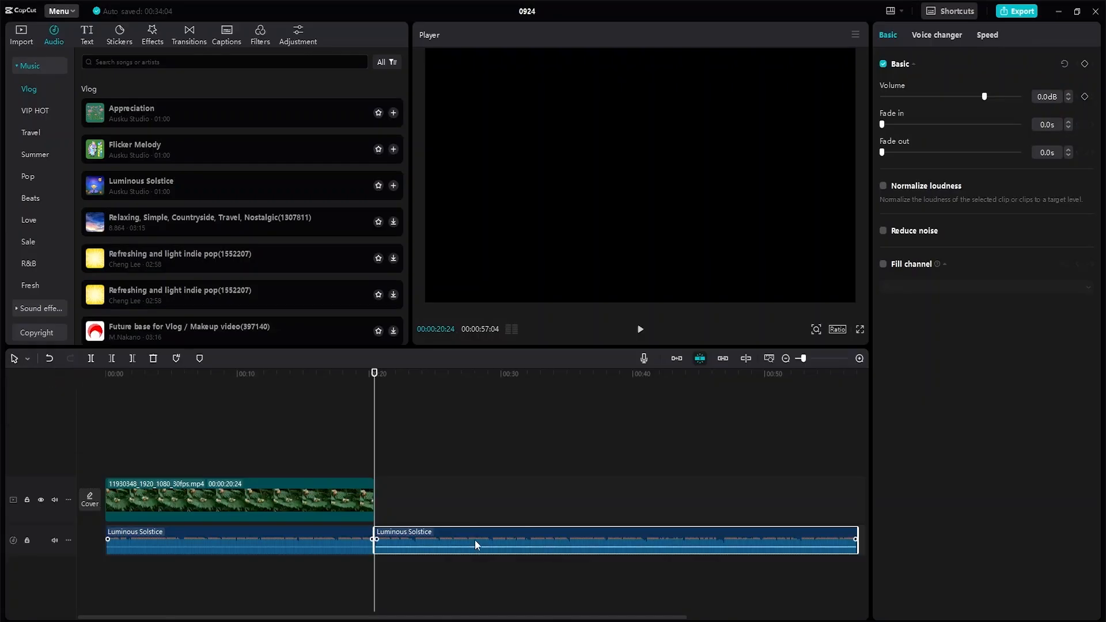
key(Delete)
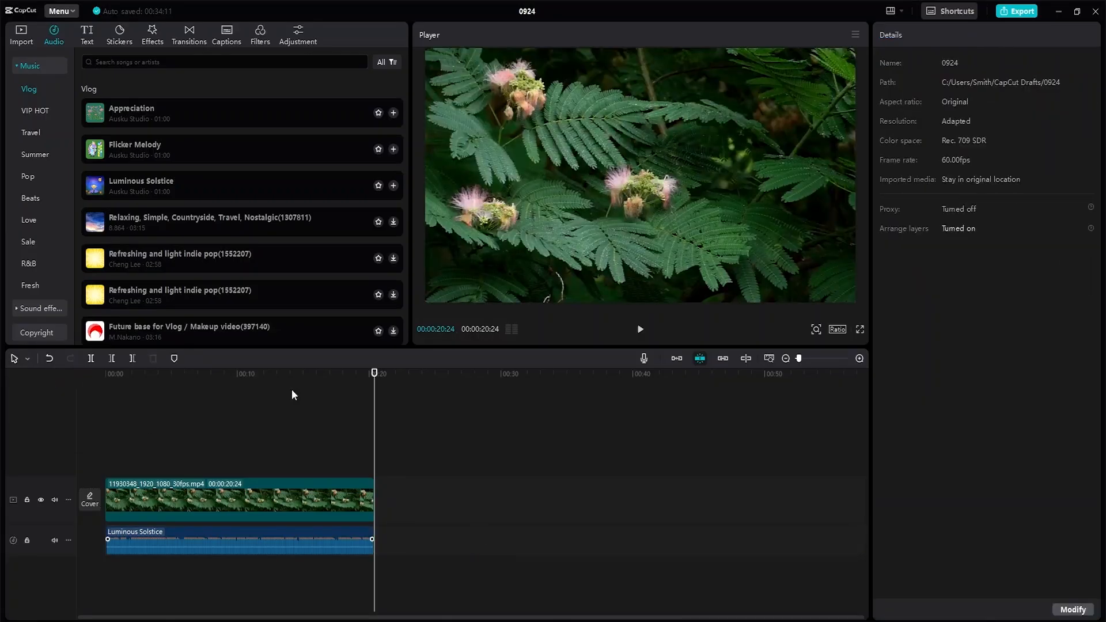
Step: Fit the timeline to its view and play the video with its music from the beginning for a few seconds
click(769, 360)
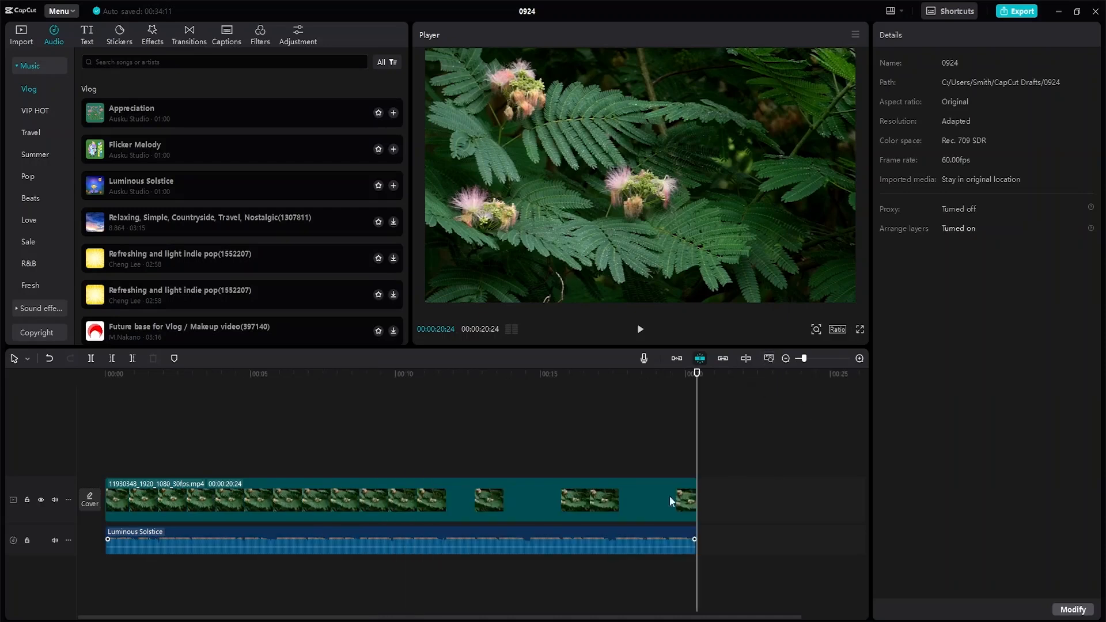
drag(697, 375, 0, 394)
key(space)
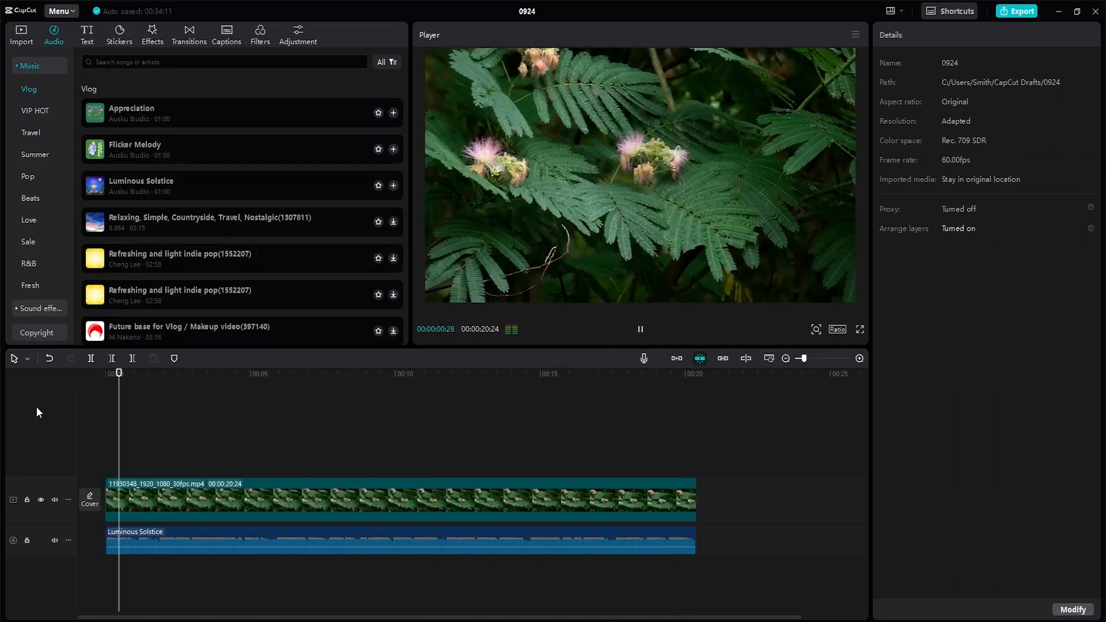
key(space)
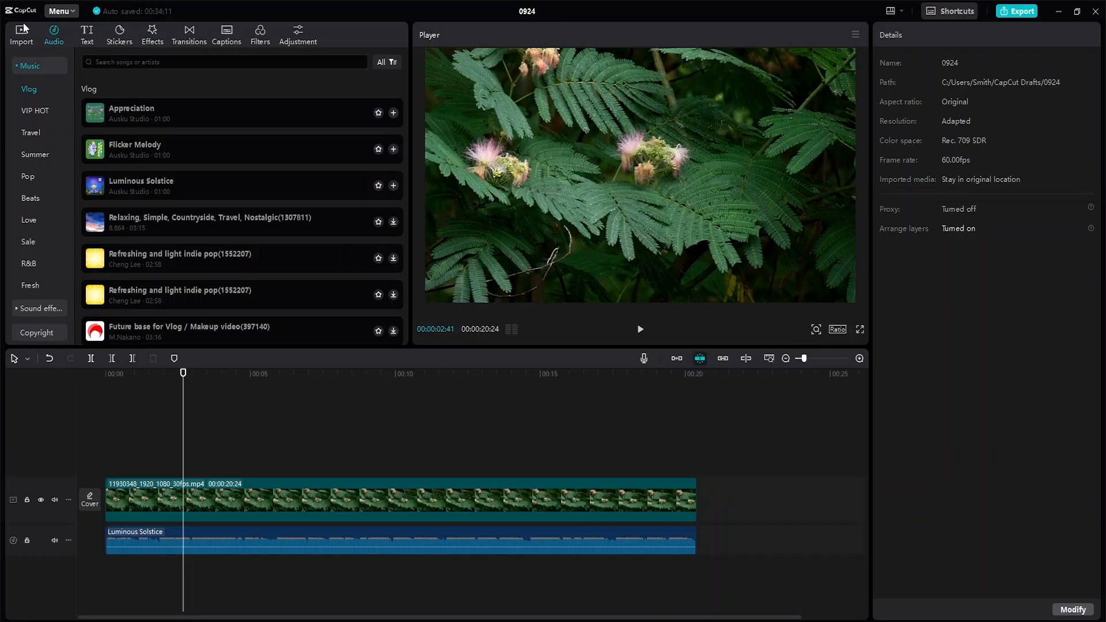
Step: Place the 6813515 city clip on a track above the nature clip and trim both its ends to about 5 seconds
click(23, 40)
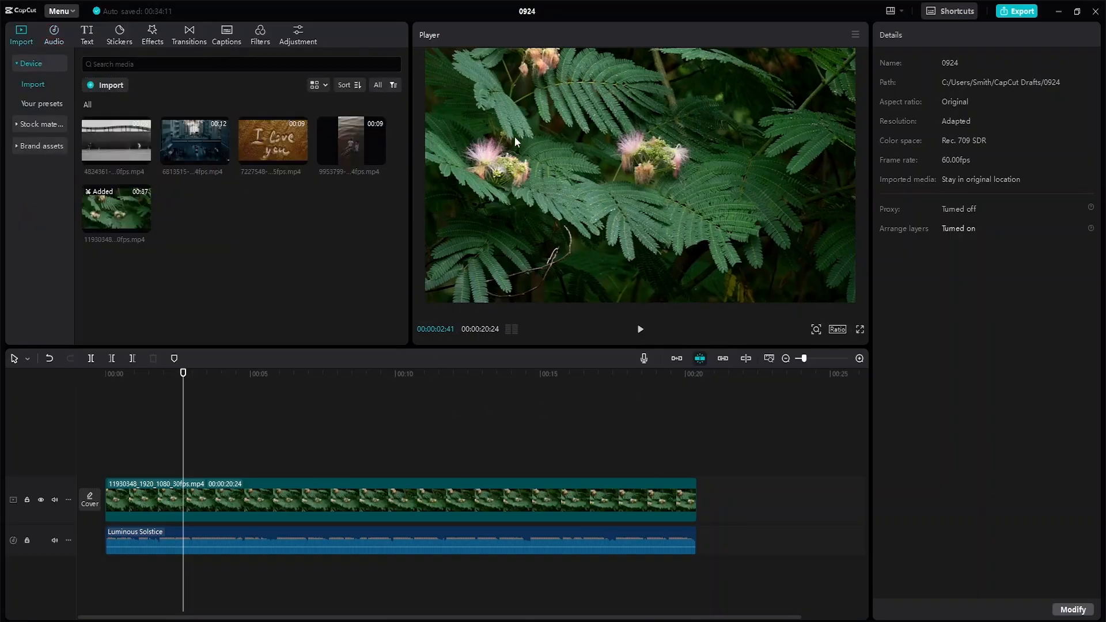
mouse_move(246, 163)
drag(192, 144, 363, 458)
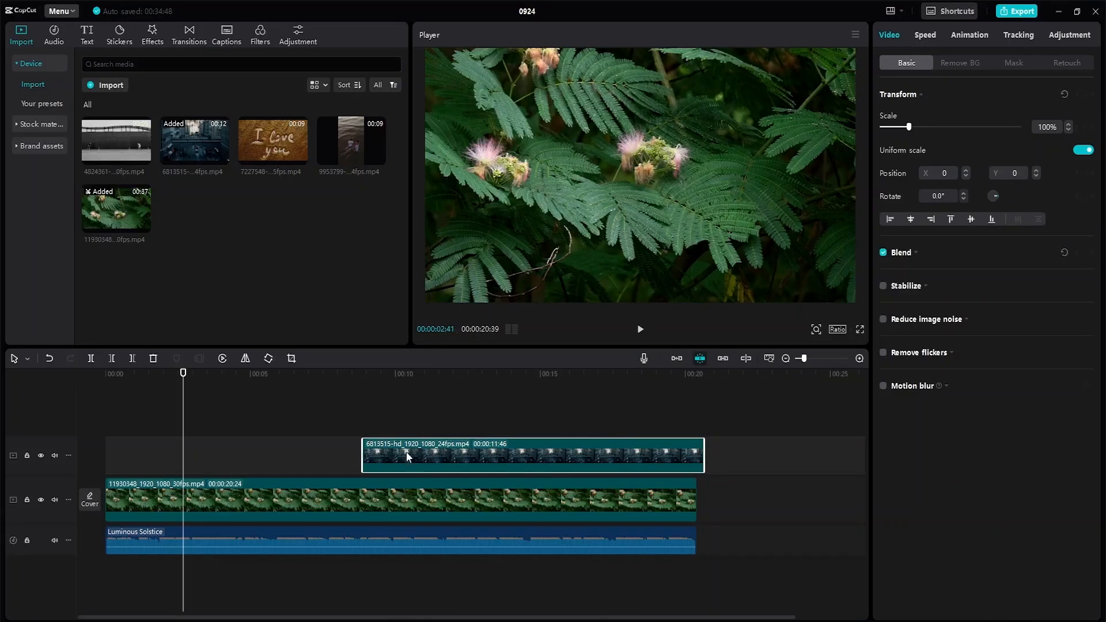
drag(363, 452, 476, 460)
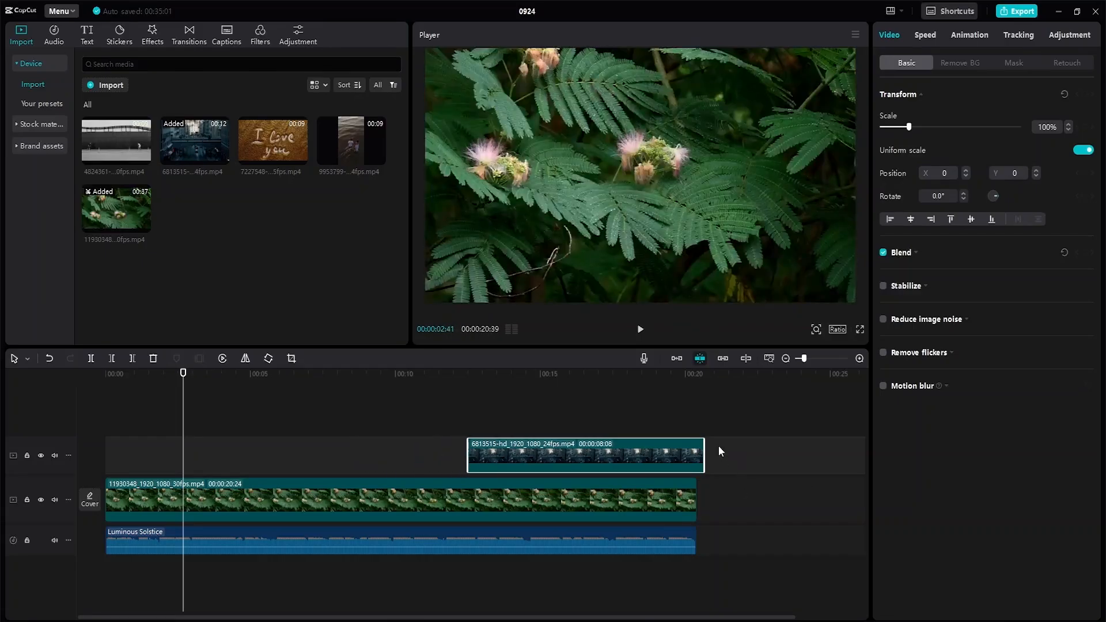
drag(703, 448, 502, 458)
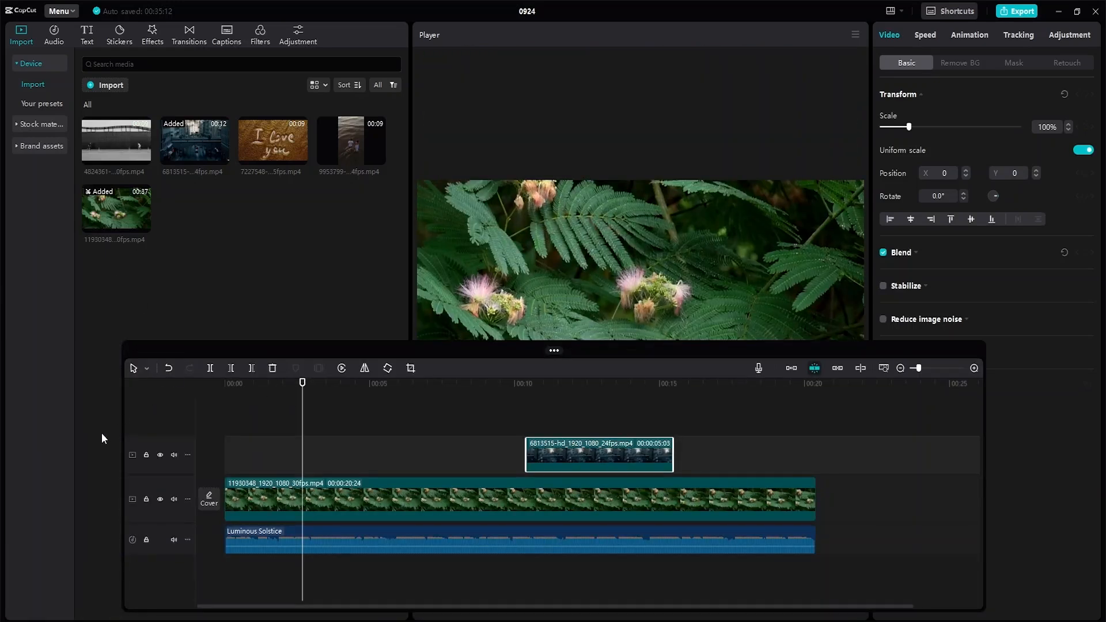
Step: Try to widen the detached timeline panel to the full width of the window
drag(122, 406, 3, 405)
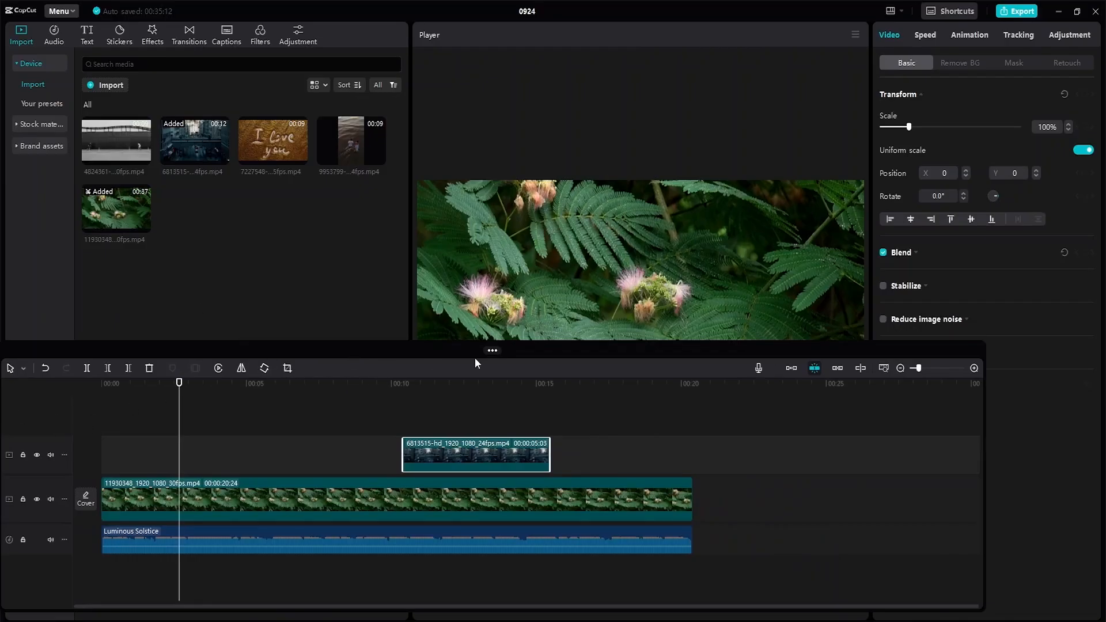
drag(983, 408, 1097, 408)
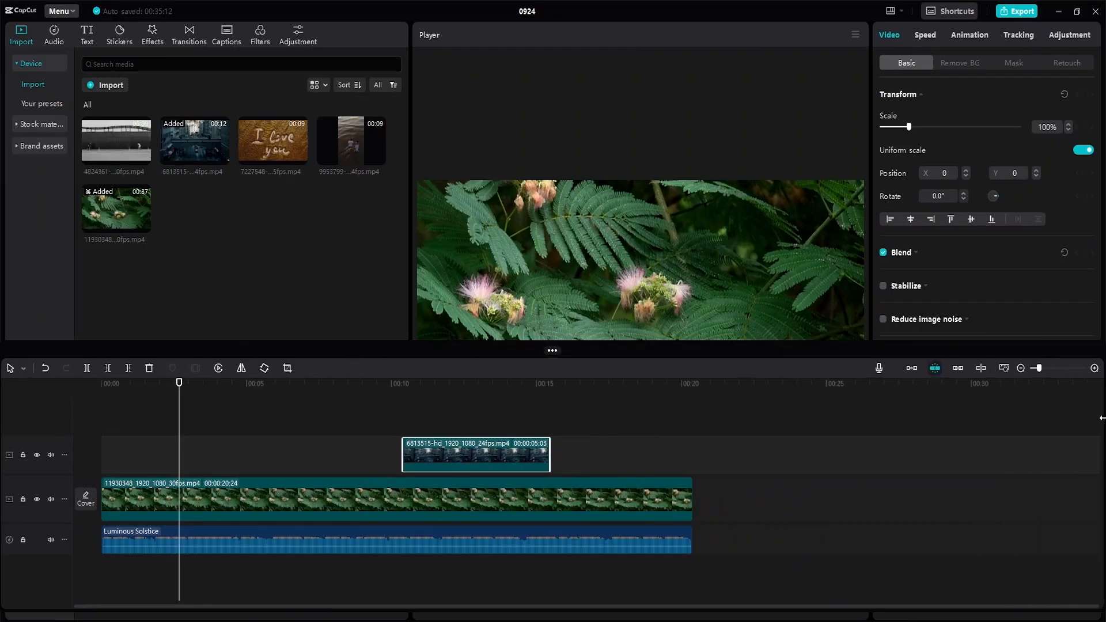
drag(626, 344, 671, 338)
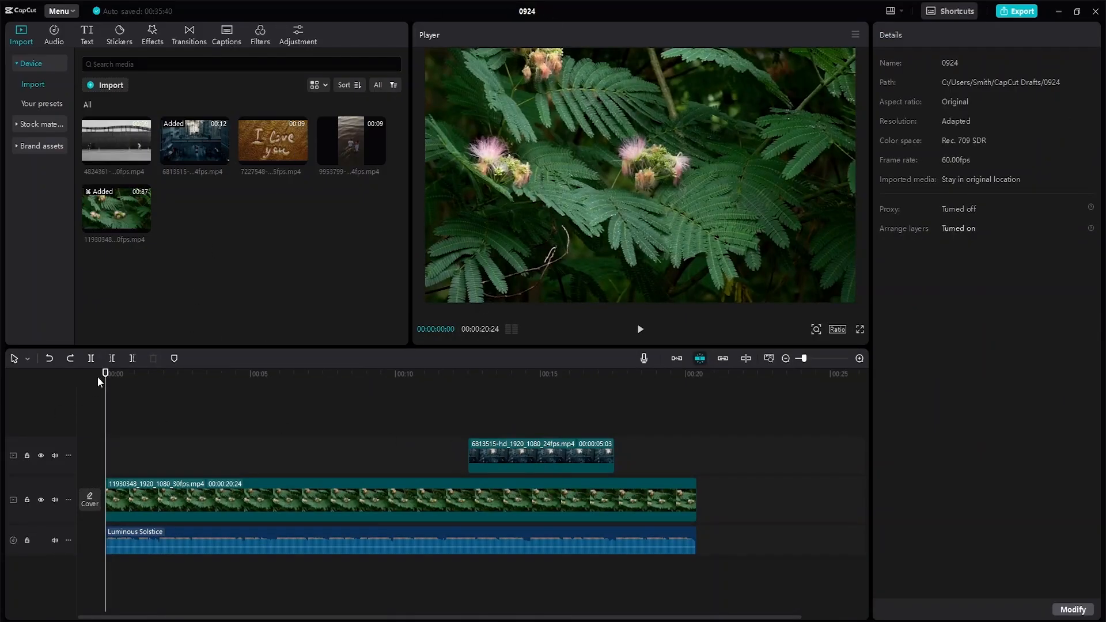
Step: Scale the city overlay clip to about 32% and place it in the picture's lower-right corner, at about X 1216, Y -627
drag(104, 375, 474, 421)
click(568, 219)
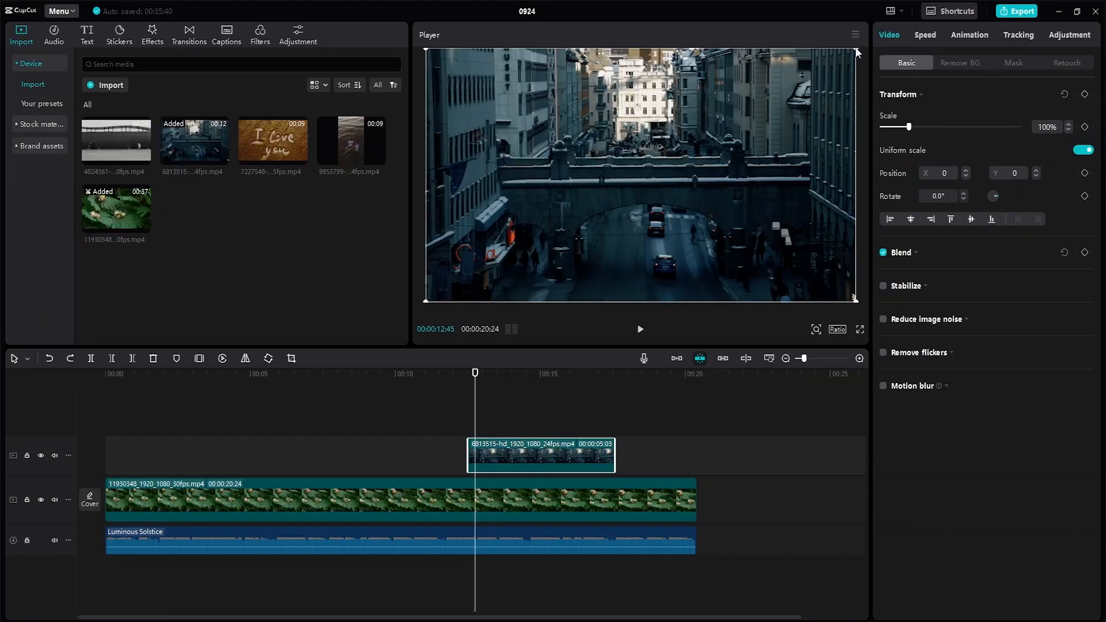
drag(855, 51, 712, 133)
drag(642, 169, 778, 243)
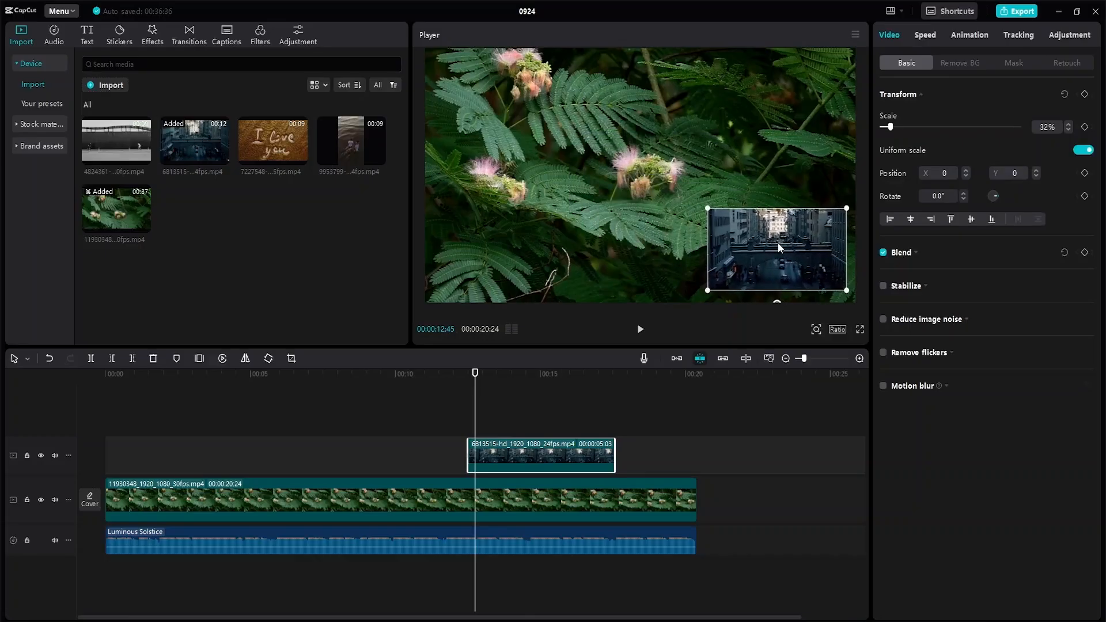
click(789, 166)
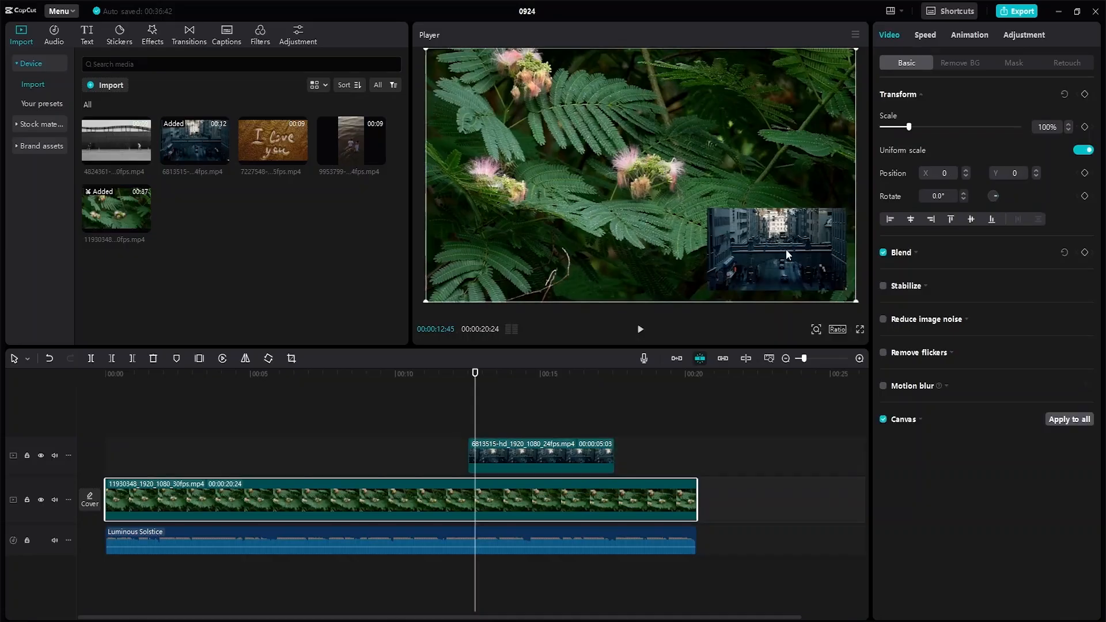
click(752, 243)
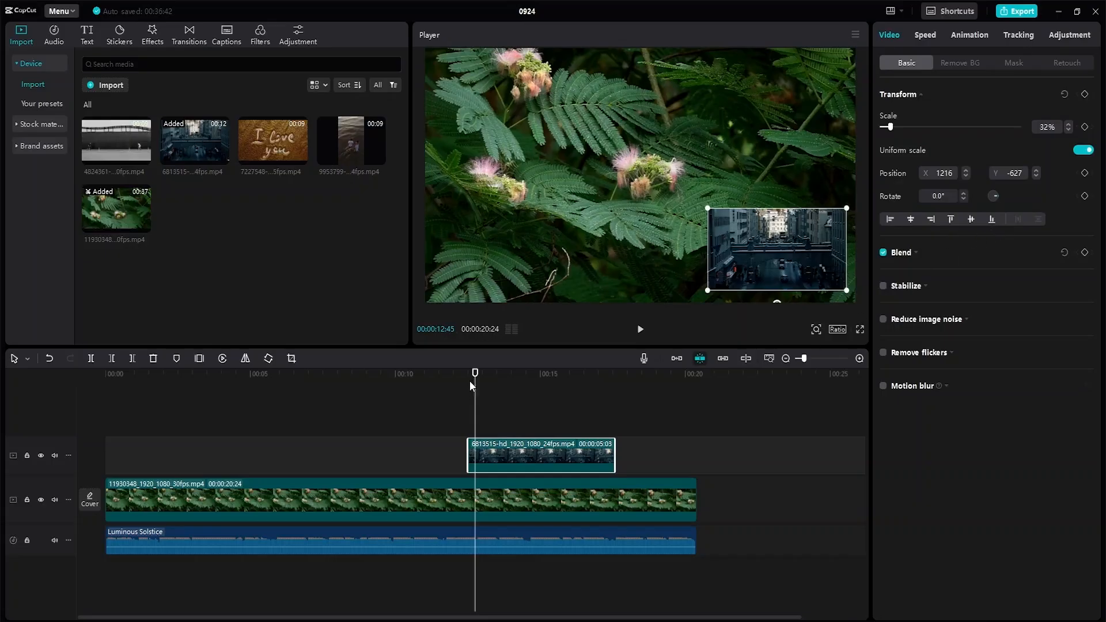
Step: Play the timeline from about 10 seconds until just past the city overlay to check the picture-in-picture
drag(475, 374, 468, 373)
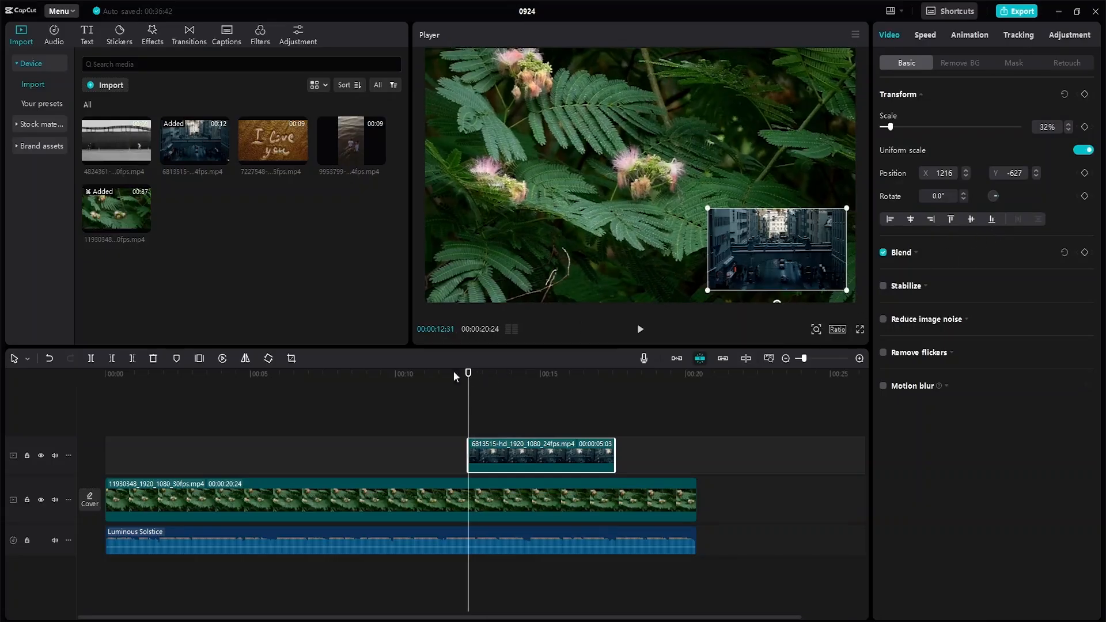
drag(468, 375, 405, 374)
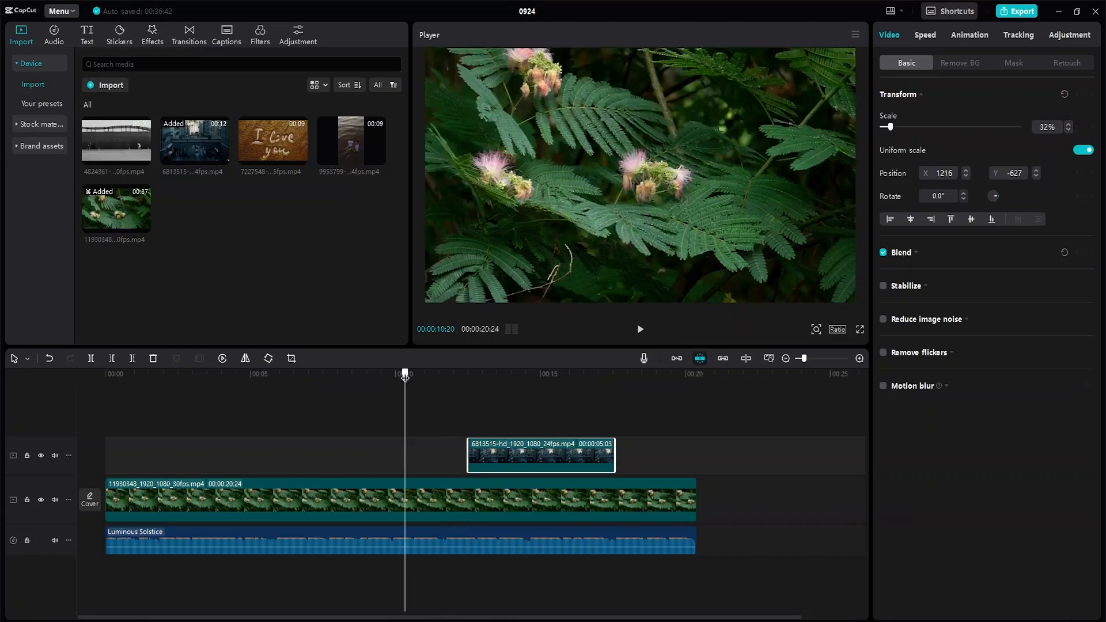
key(space)
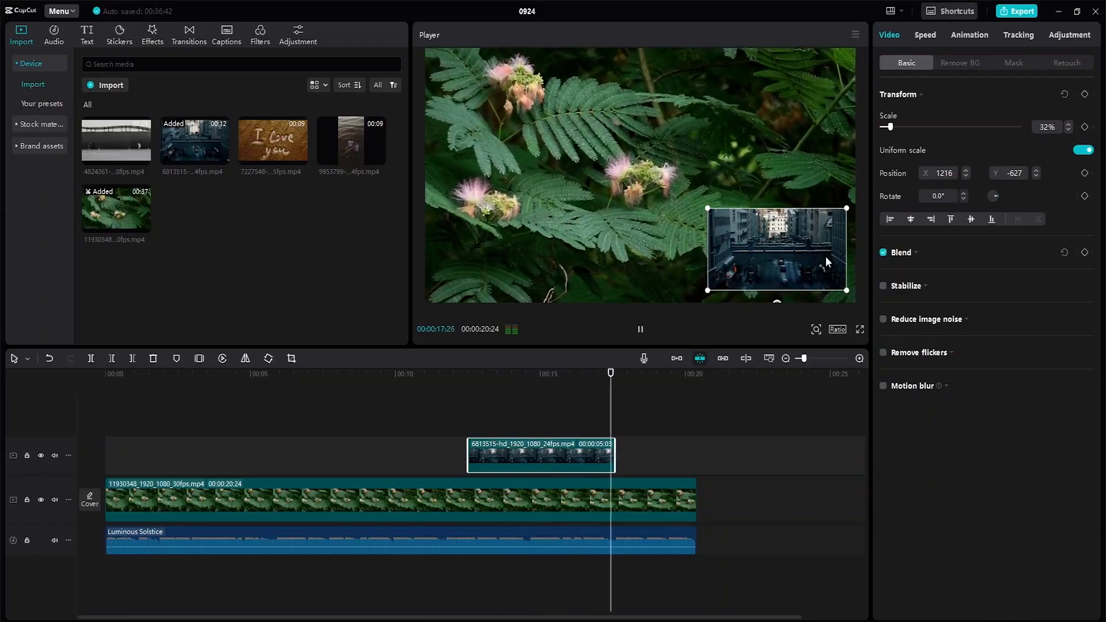
key(space)
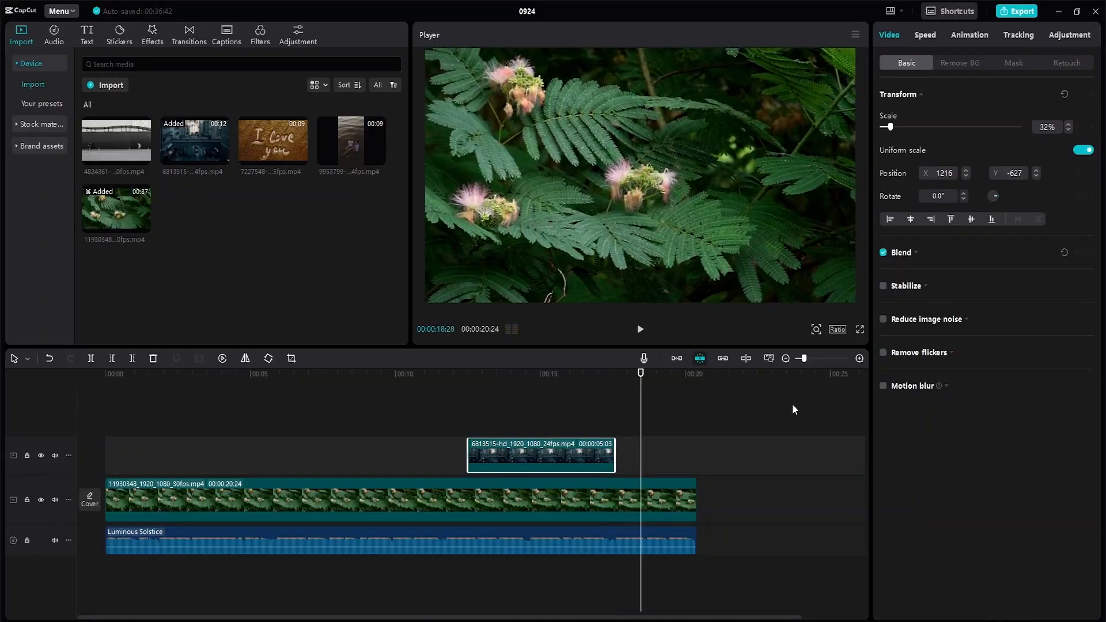
Step: Add a default text at about 13 seconds, within the city overlay clip
drag(640, 378, 502, 388)
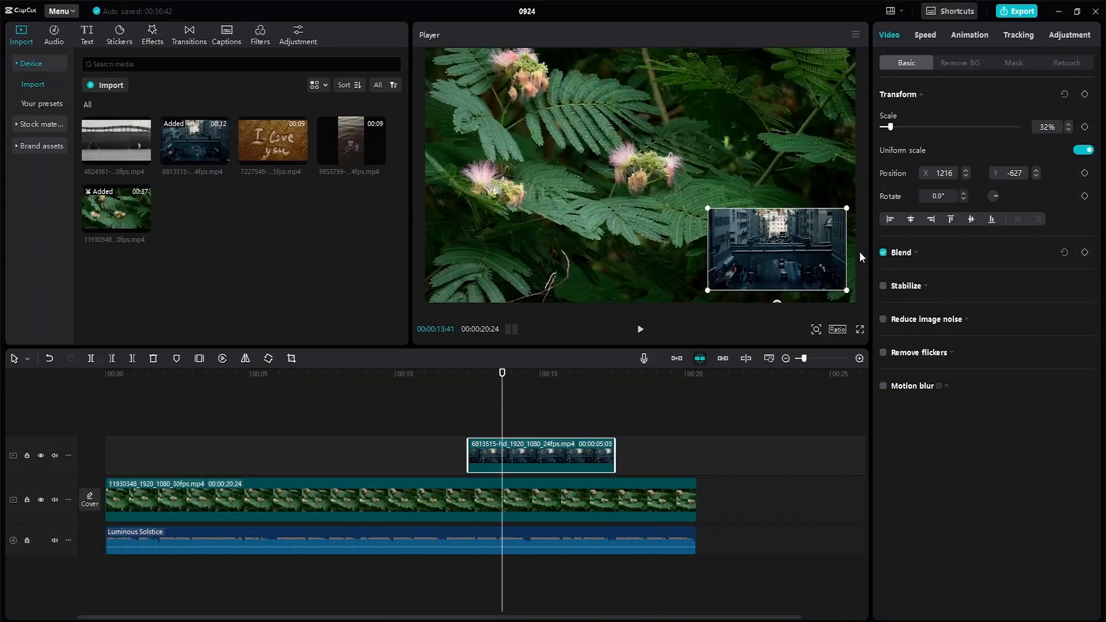
click(86, 41)
mouse_move(119, 81)
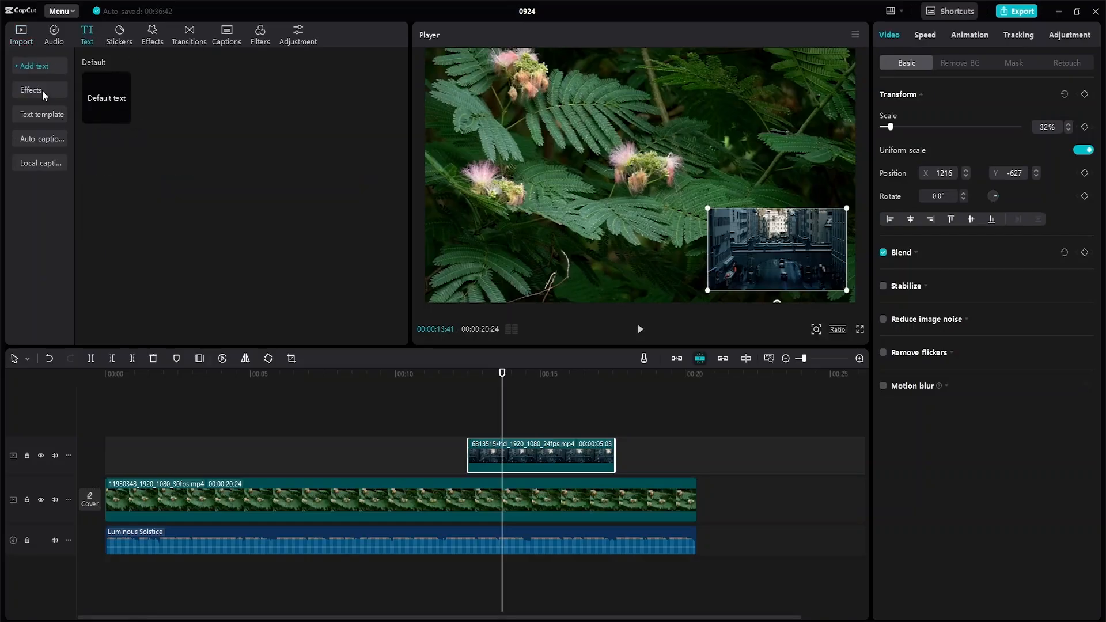
click(47, 114)
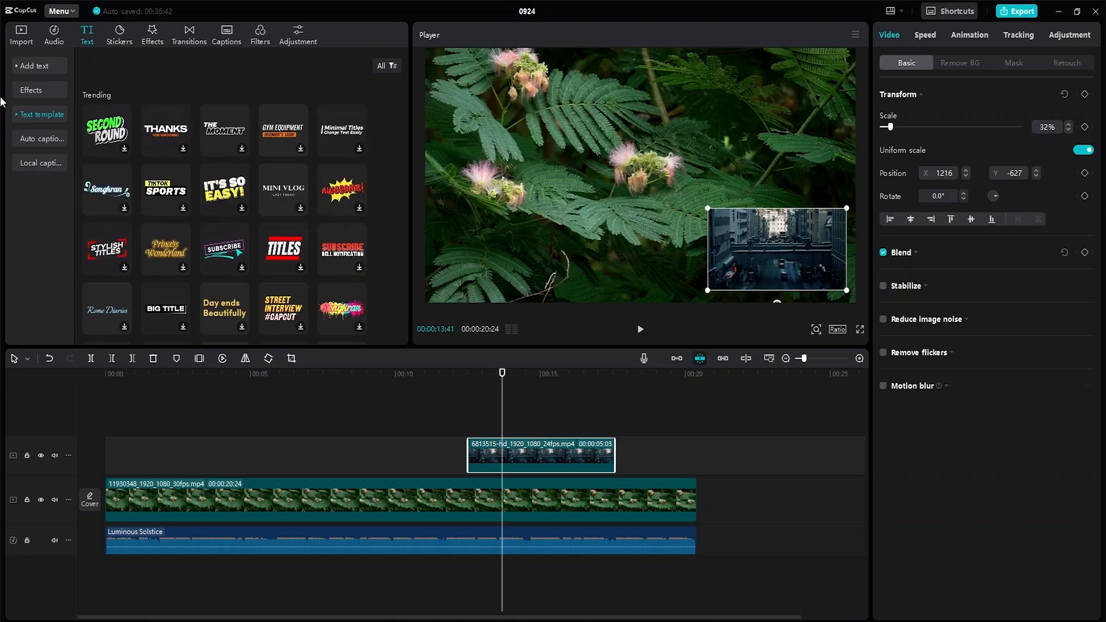
click(36, 67)
mouse_move(111, 102)
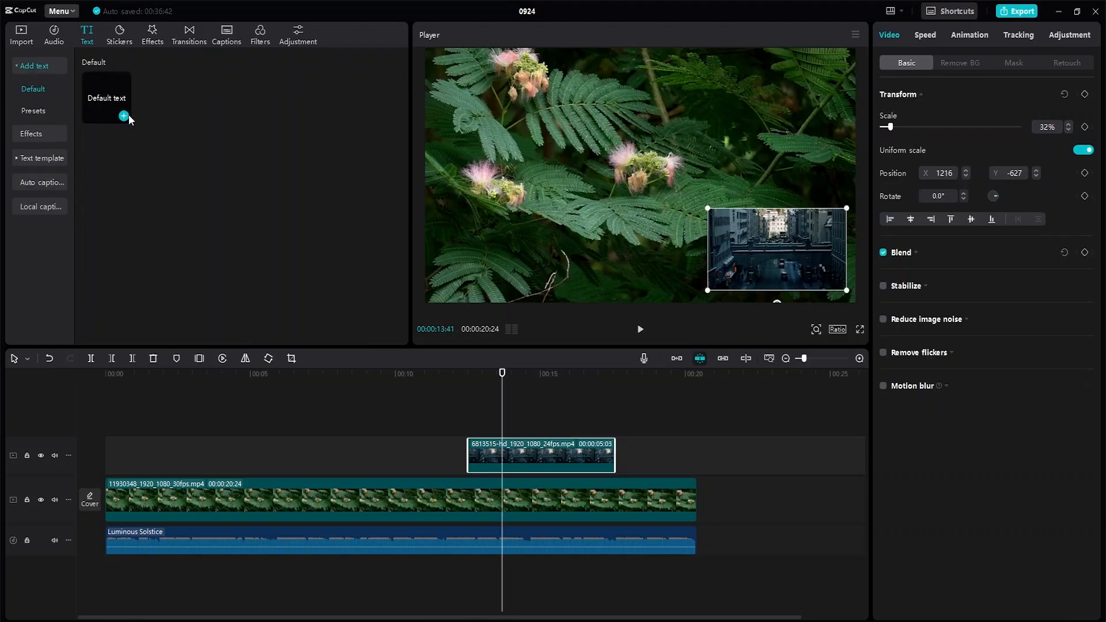
click(124, 116)
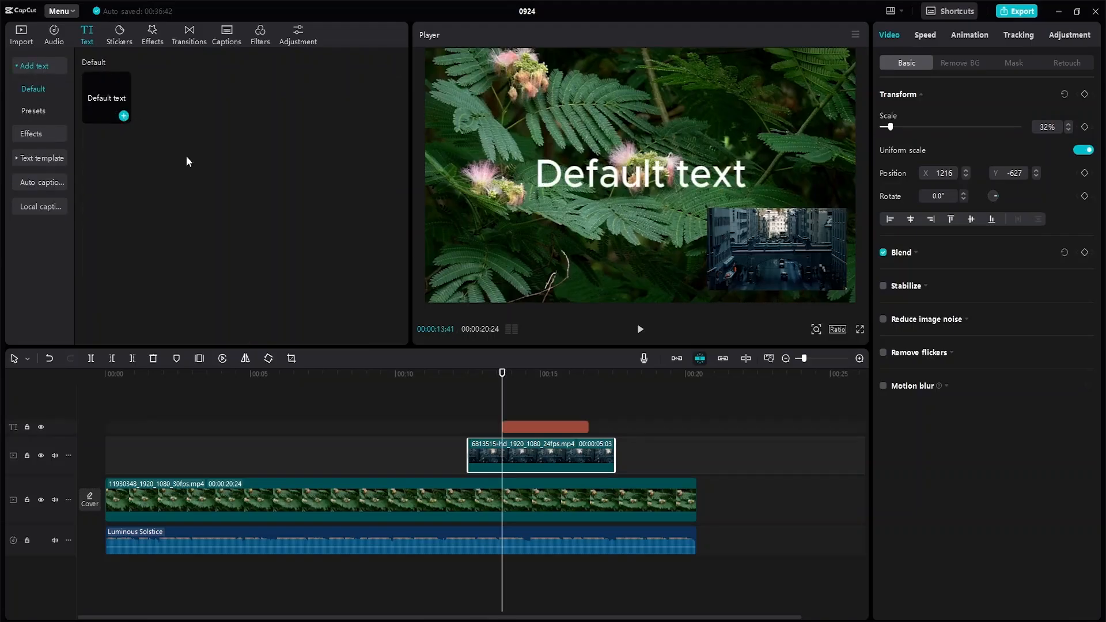
Step: Extend both ends of the text clip to match the start and end of the city overlay clip
click(501, 427)
drag(502, 426, 465, 427)
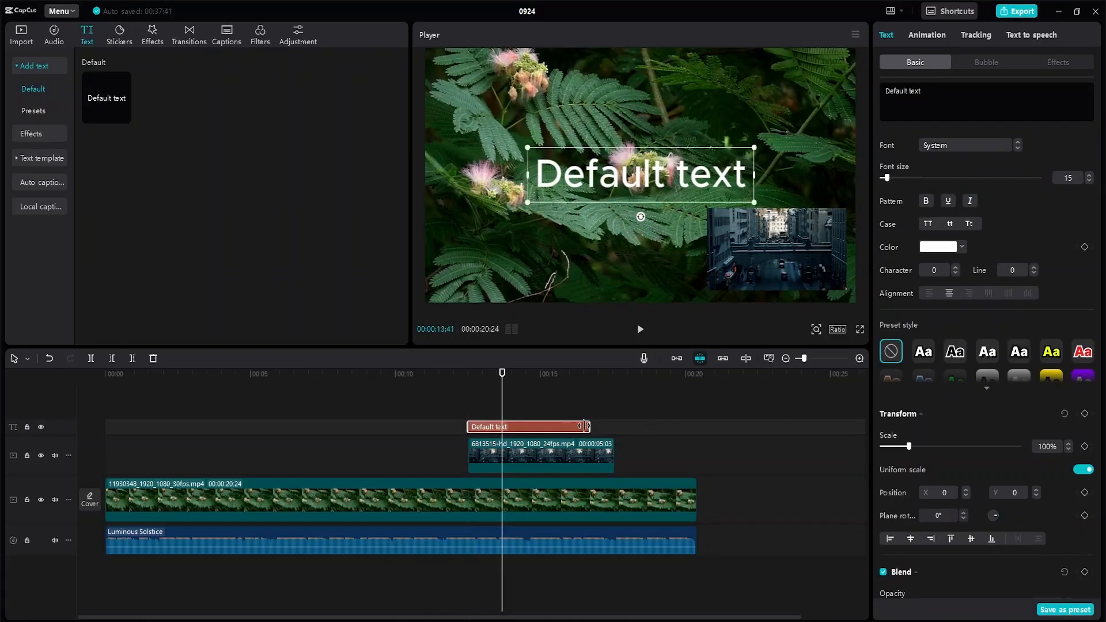
drag(589, 425, 616, 427)
Step: Replace the default text with "NEXT VIDEO" in capital letters
double_click(748, 182)
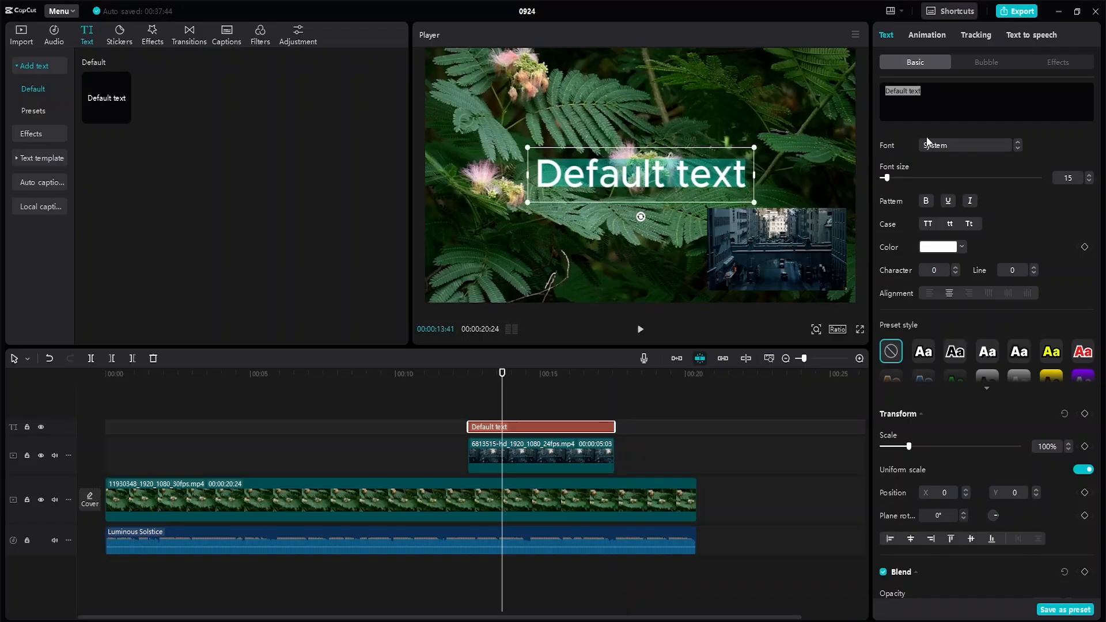
text(next)
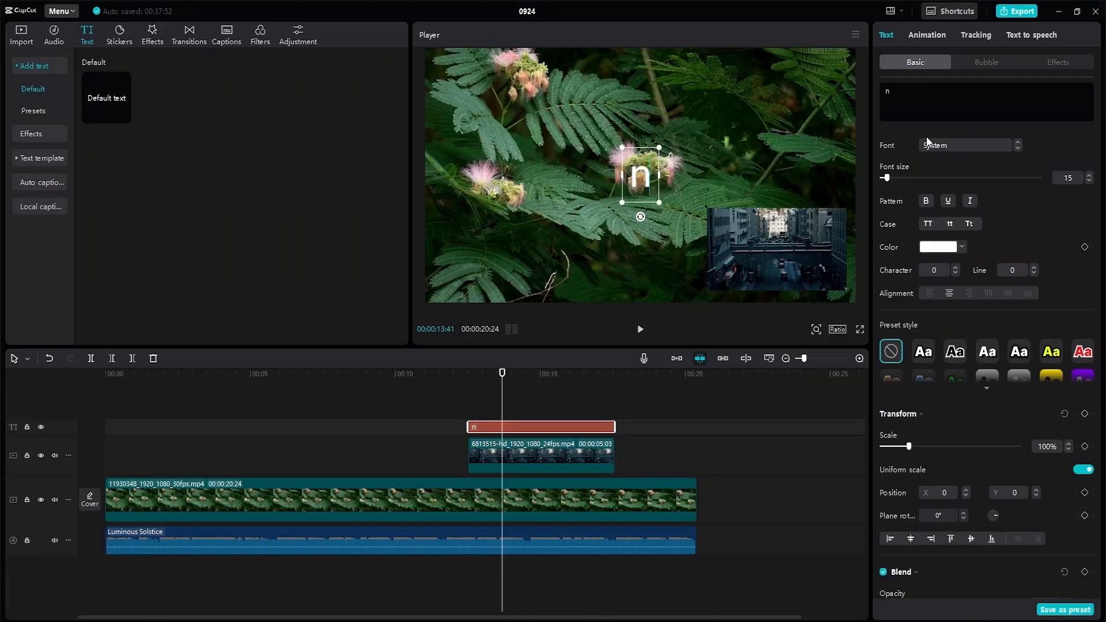
key(BackSpace)
key(BackSpace)
key(BackSpace)
key(BackSpace)
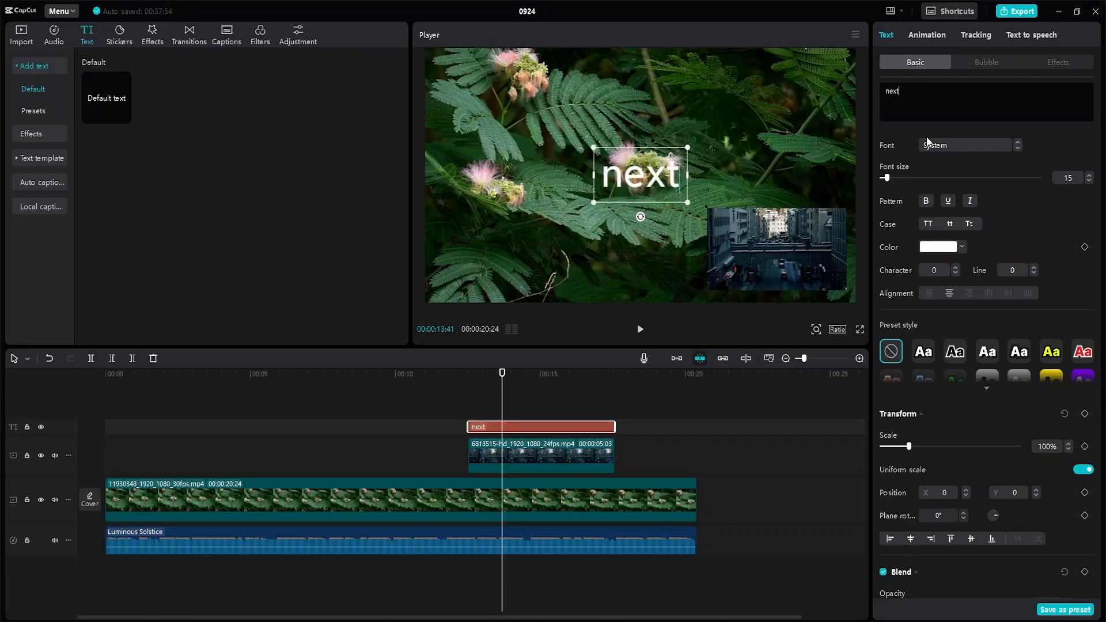
text(NEXT)
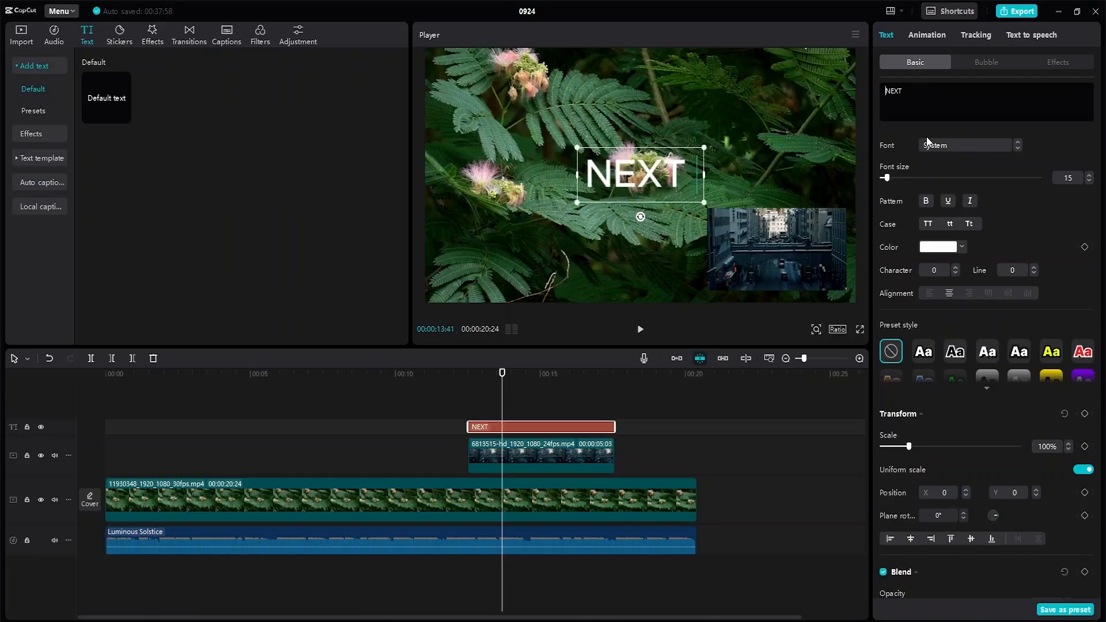
text( VIDEO)
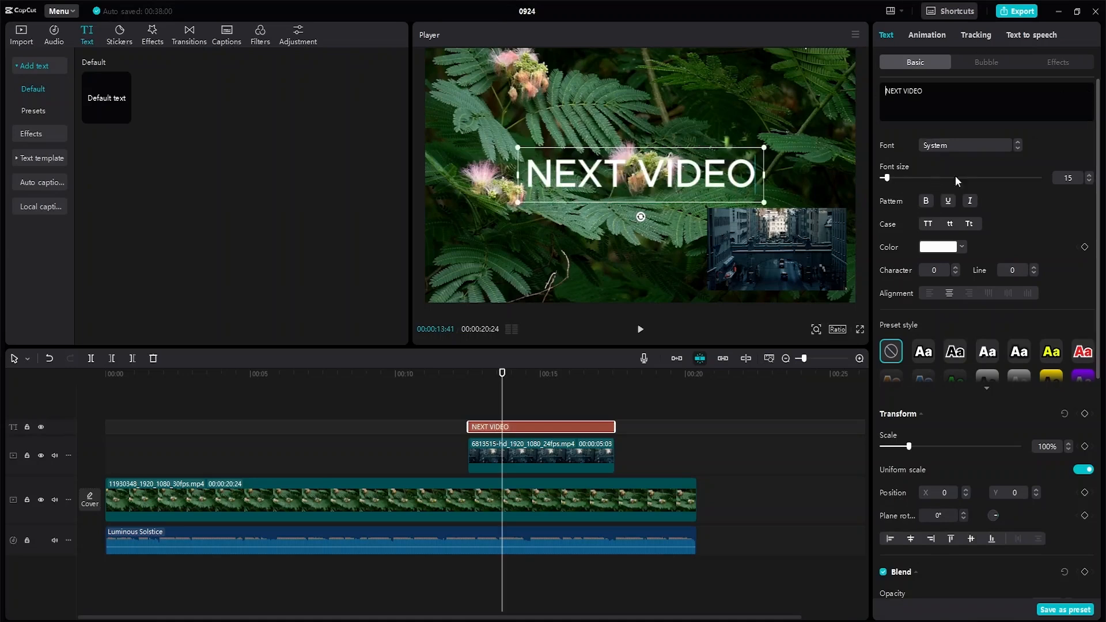
Step: Set the title's font to Abstract Groovy and, after trying dark blue, its text colour to yellow F4C70F
click(1018, 146)
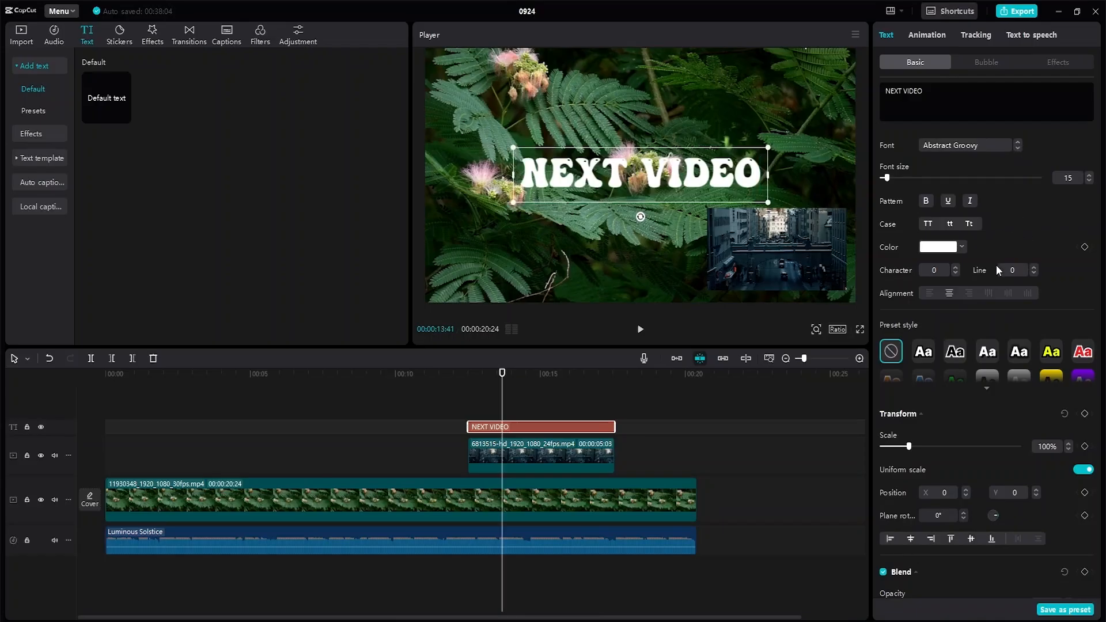
click(962, 247)
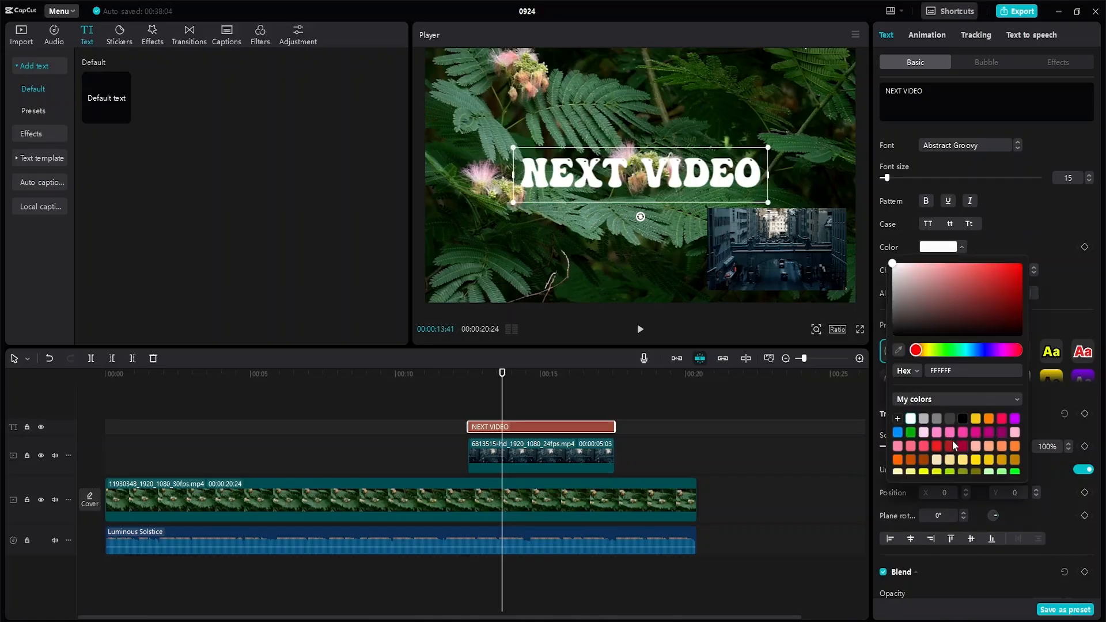
click(958, 351)
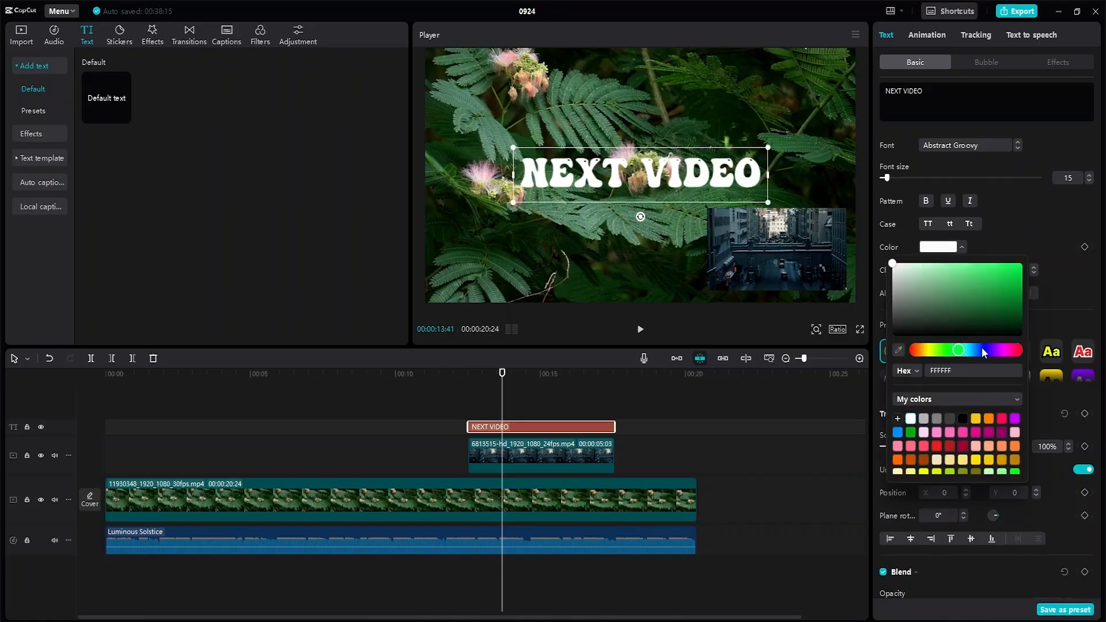
click(988, 350)
click(975, 350)
click(987, 350)
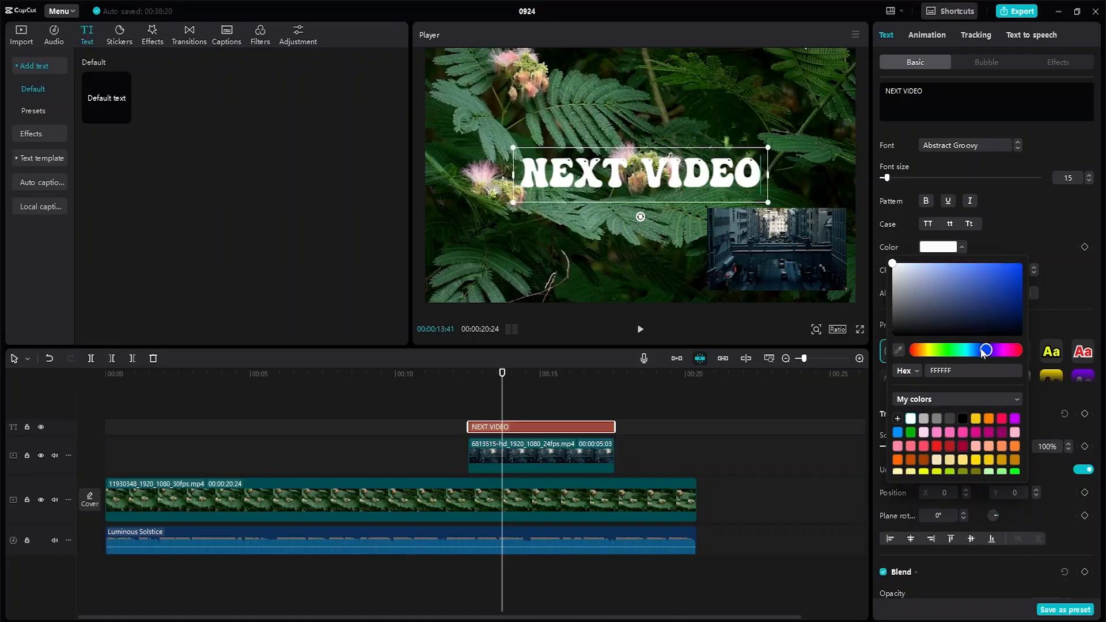
drag(920, 284, 1044, 309)
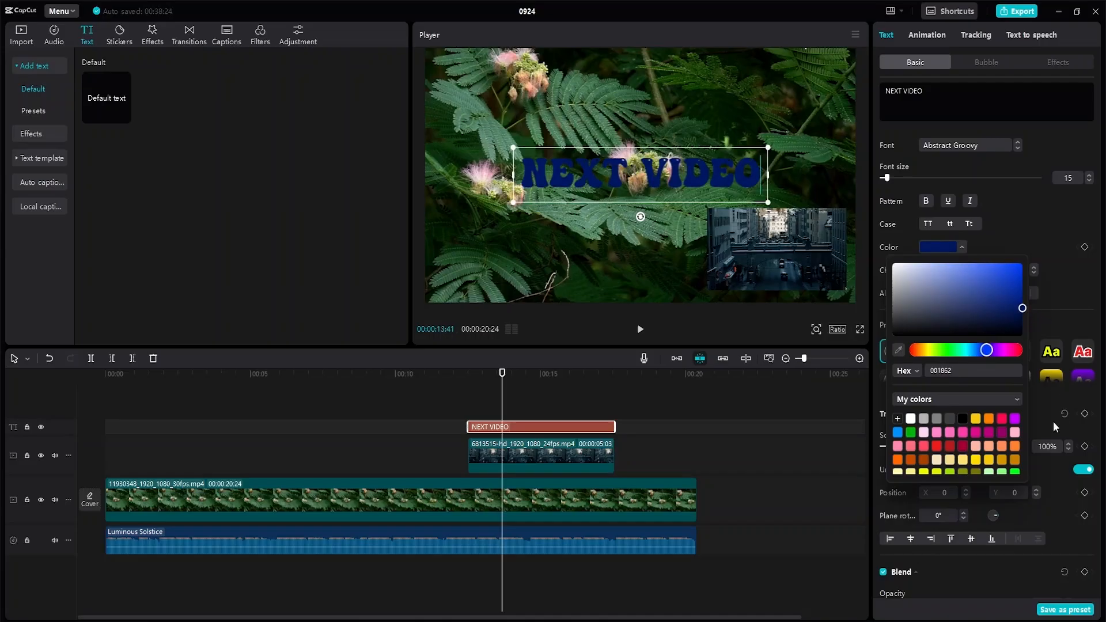
click(976, 419)
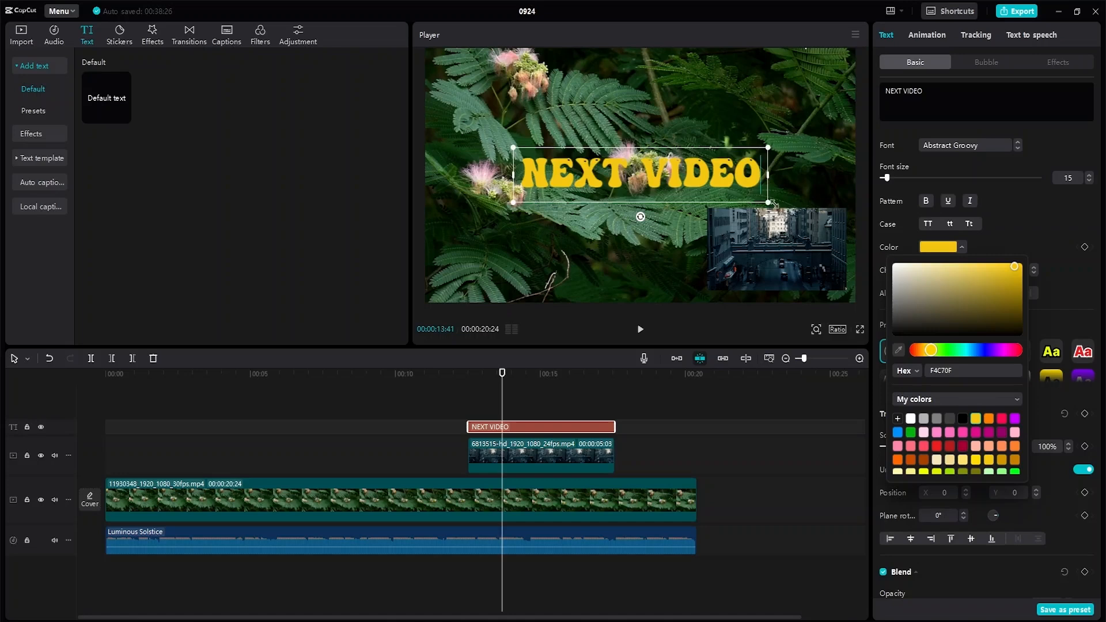
Step: Scale the title down to about 46% and place it along the upper edge of the city overlay
drag(768, 203, 699, 188)
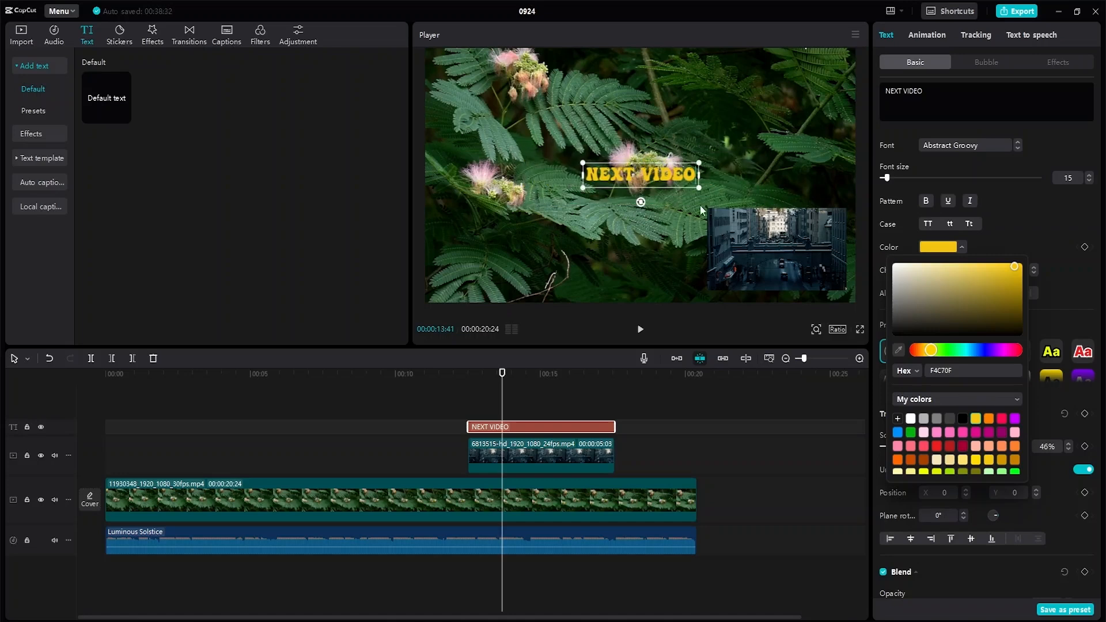
click(592, 207)
click(615, 175)
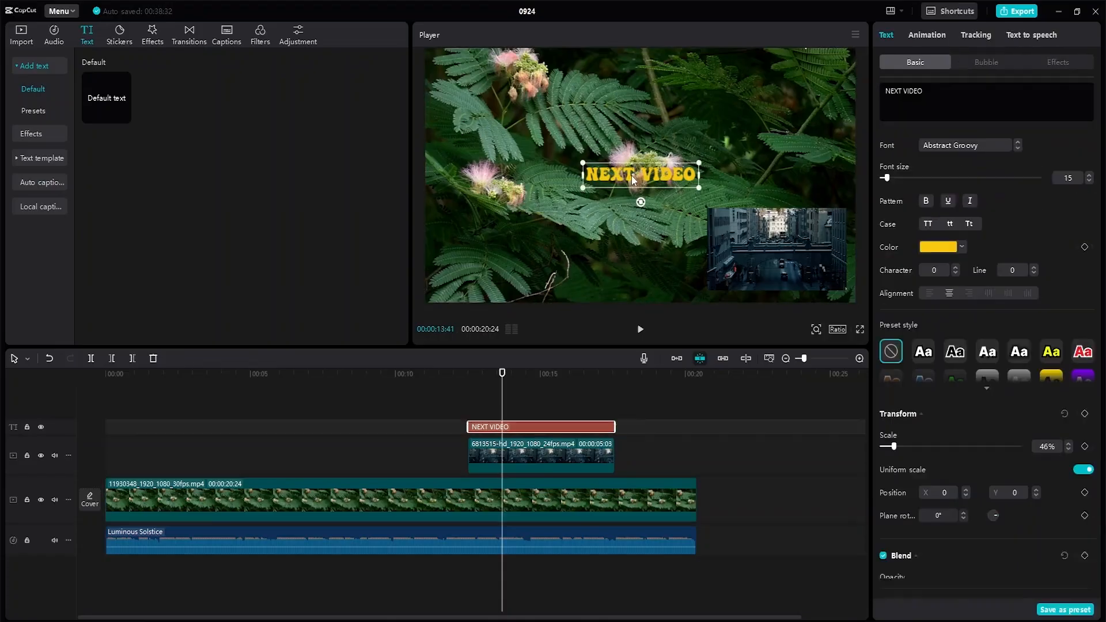
drag(647, 179, 782, 203)
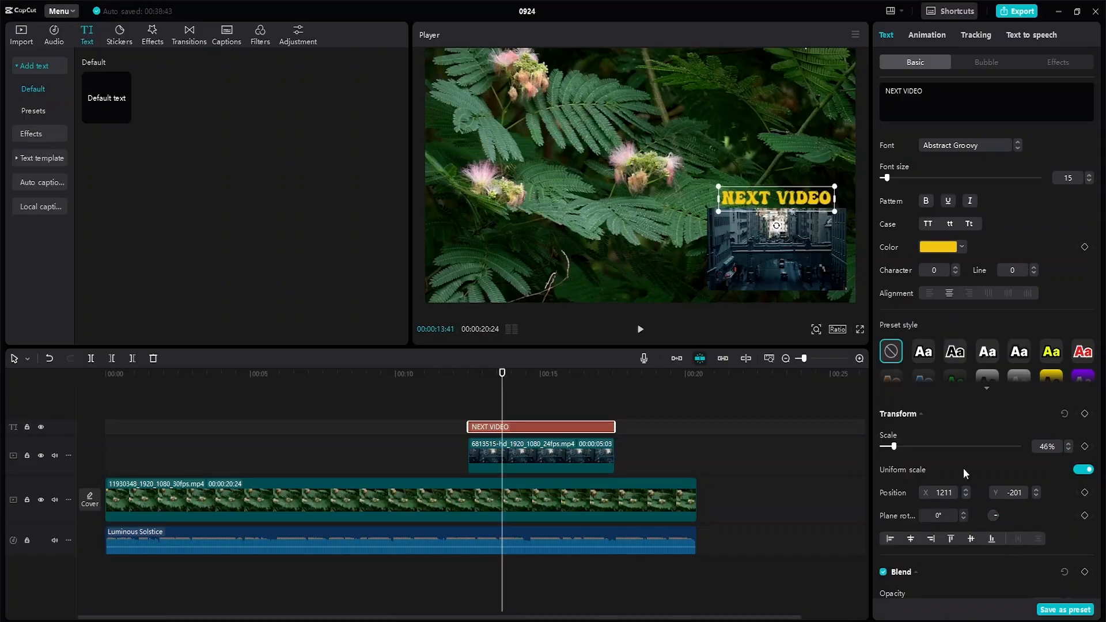
Step: Set the title's character spacing to -1 and nudge the title to about X 1226, Y -195
click(956, 273)
click(955, 273)
click(955, 273)
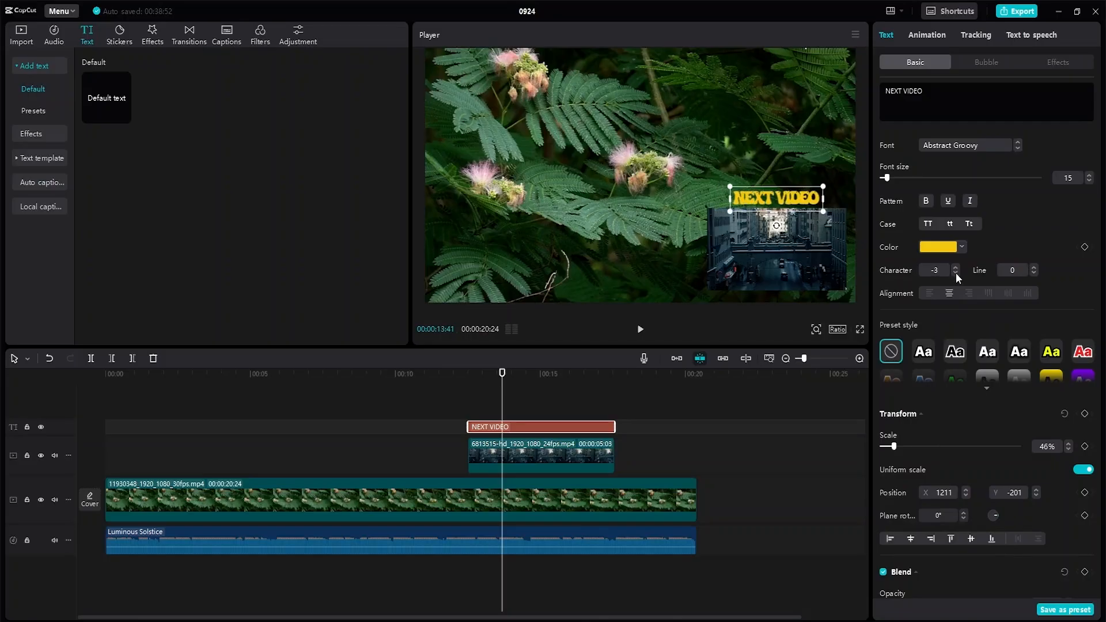
click(957, 267)
click(958, 267)
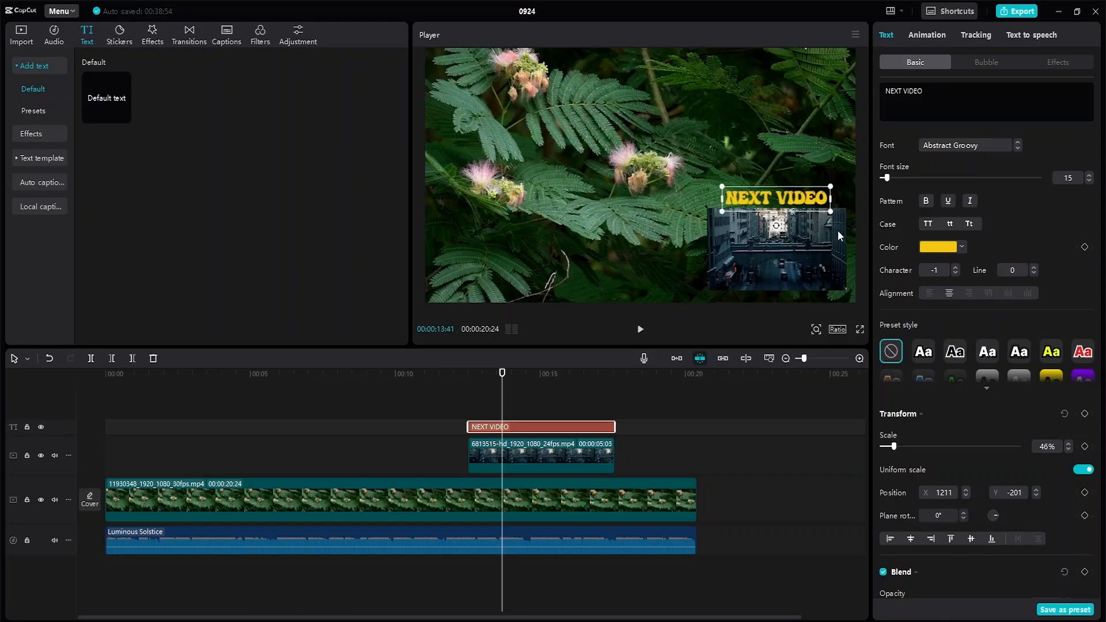
drag(783, 193, 785, 192)
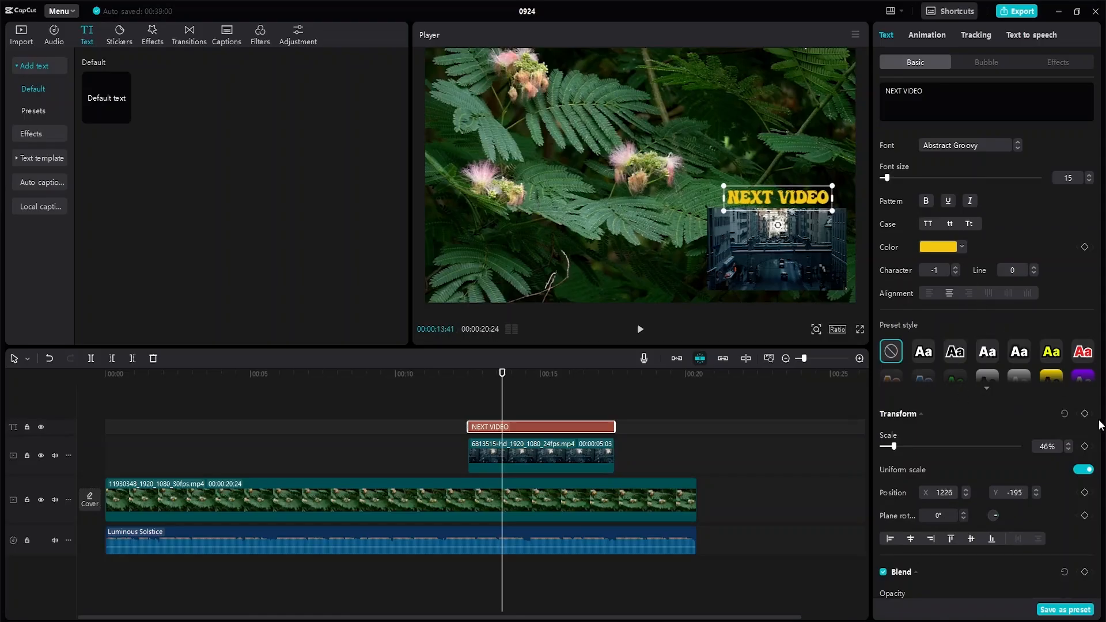
Step: Give the title a white FFFFFF background and move it up to about X 1241, Y -134
scroll(967, 415, down, 5)
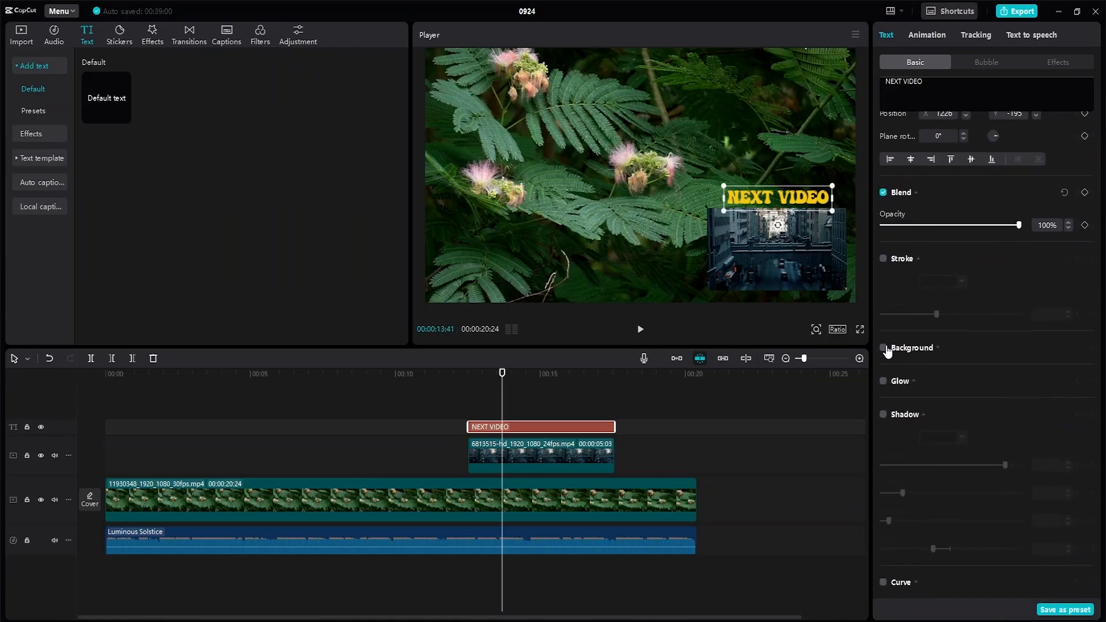
click(883, 347)
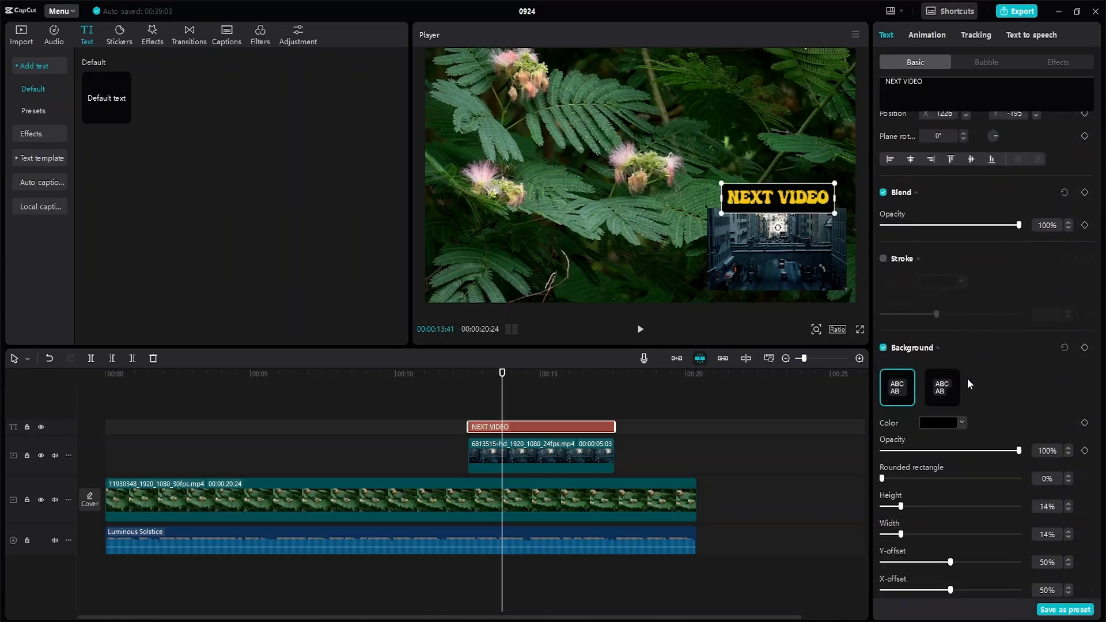
click(962, 425)
drag(948, 469, 859, 428)
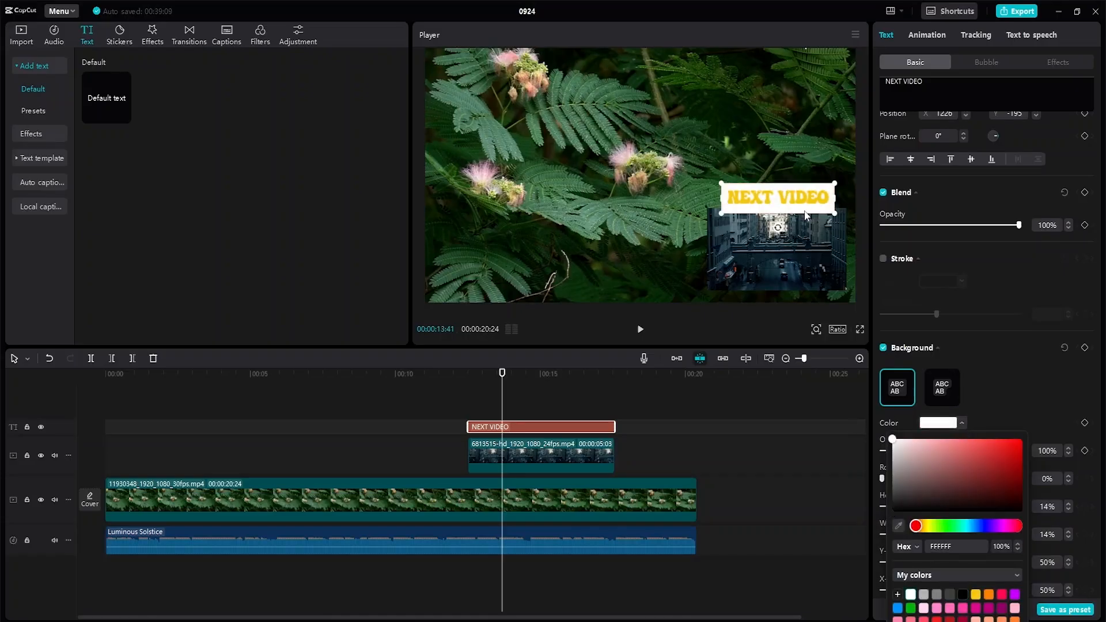
mouse_move(802, 205)
mouse_down()
mouse_move(807, 183)
mouse_move(801, 191)
mouse_up()
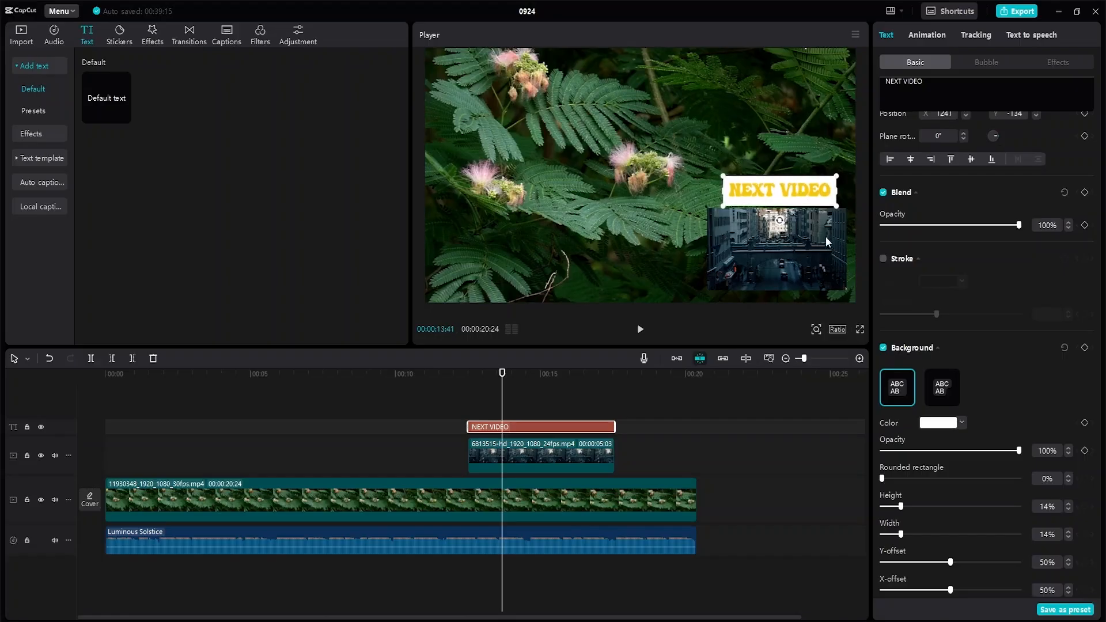
Step: Set the title background's rounding to 44%, height to 5% and width to 3%, and lower the title onto the city overlay's upper edge
scroll(954, 467, down, 5)
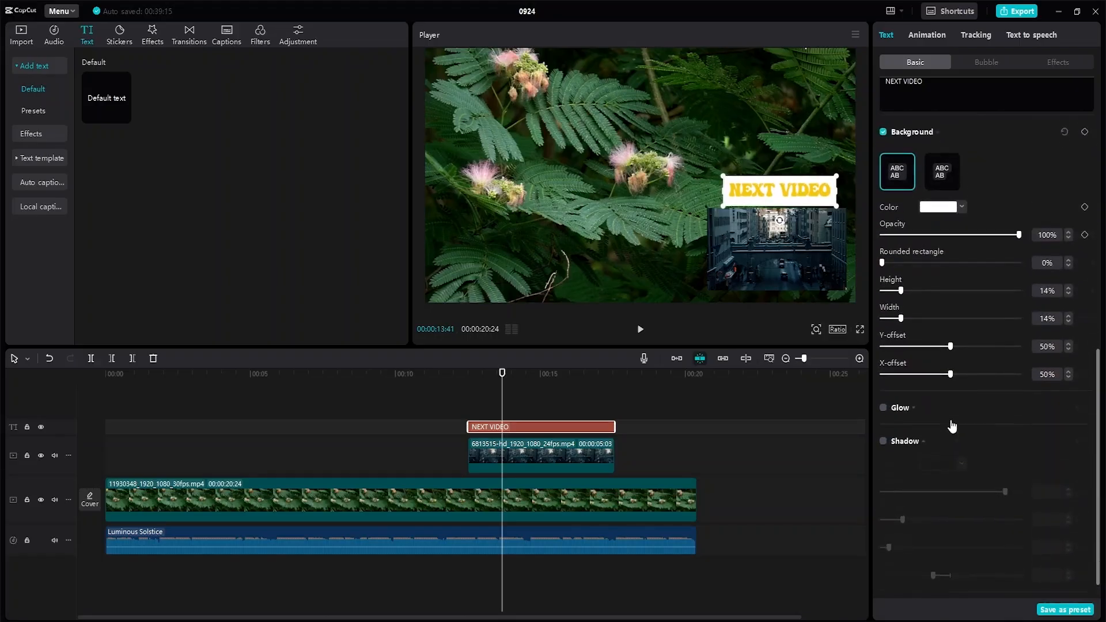
scroll(953, 424, up, 1)
drag(1019, 252, 1044, 251)
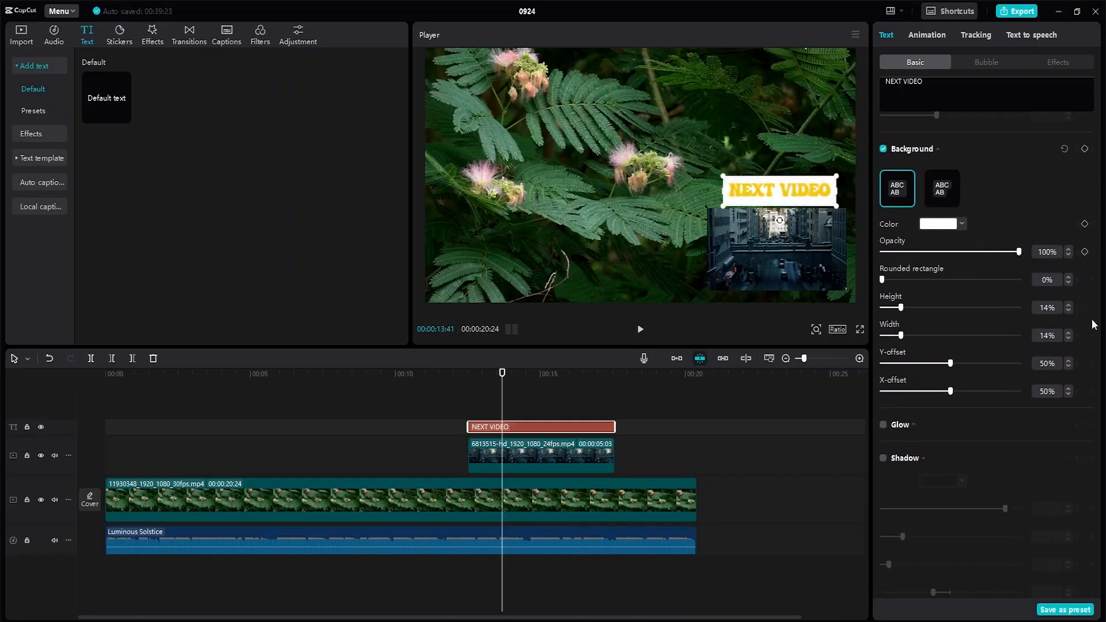
drag(883, 280, 943, 284)
mouse_move(903, 314)
mouse_down()
mouse_move(916, 312)
mouse_move(892, 311)
mouse_up()
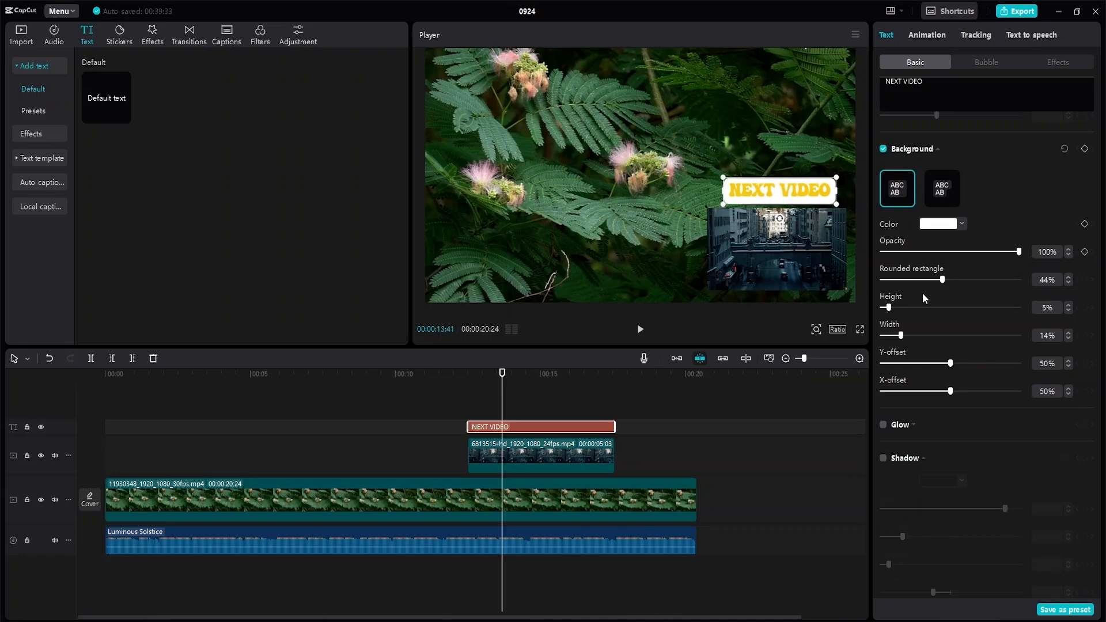
drag(902, 337, 888, 339)
drag(802, 186, 803, 193)
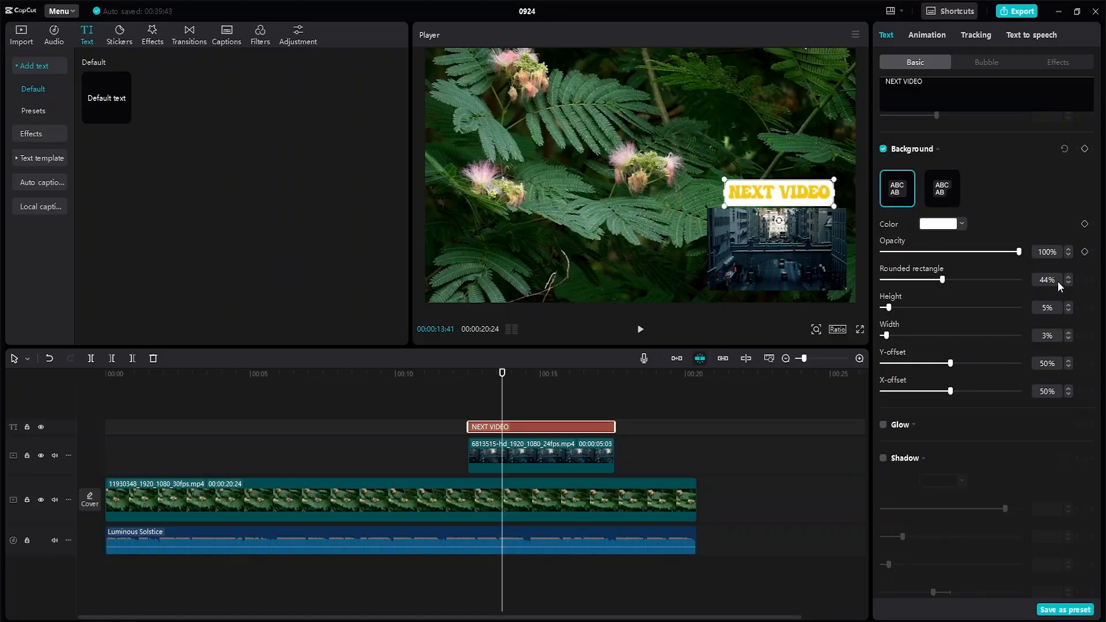
scroll(949, 456, down, 1)
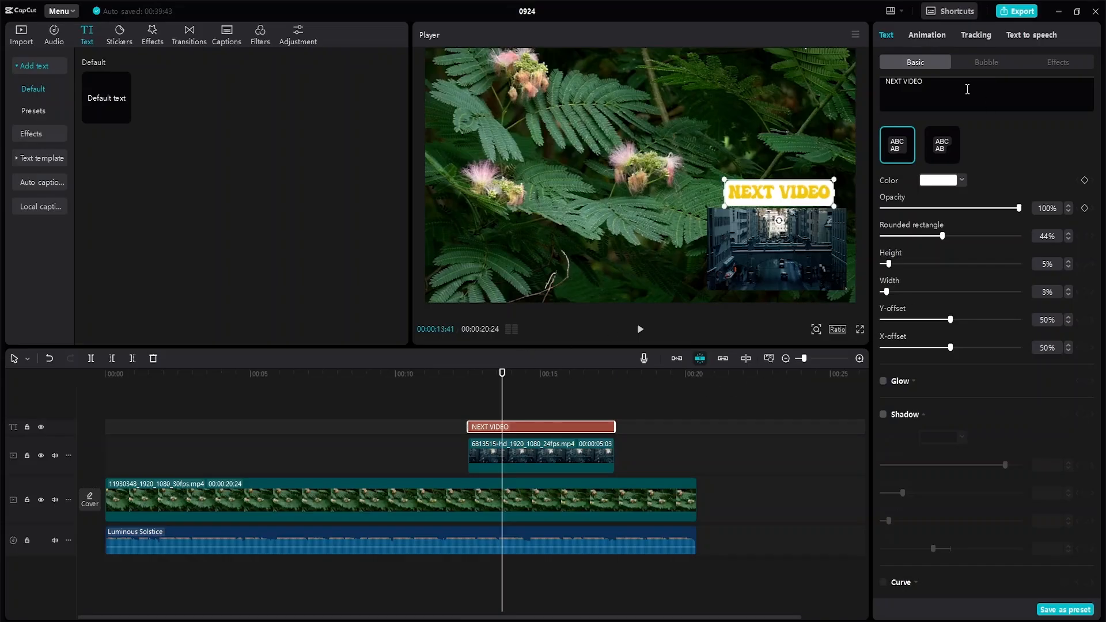
Step: Play the timeline from about 12 seconds to check the title above the city overlay
drag(502, 375, 460, 373)
key(space)
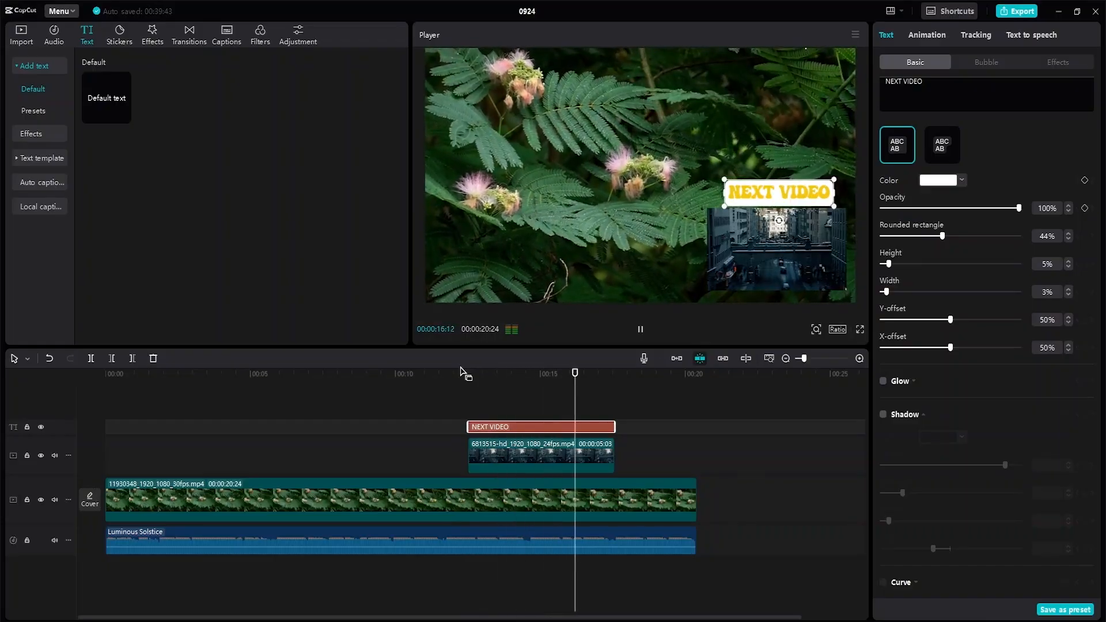
key(space)
Step: Change the title's text colour to dark red A20033 and deselect the text
drag(634, 374, 545, 374)
double_click(827, 196)
scroll(974, 173, up, 10)
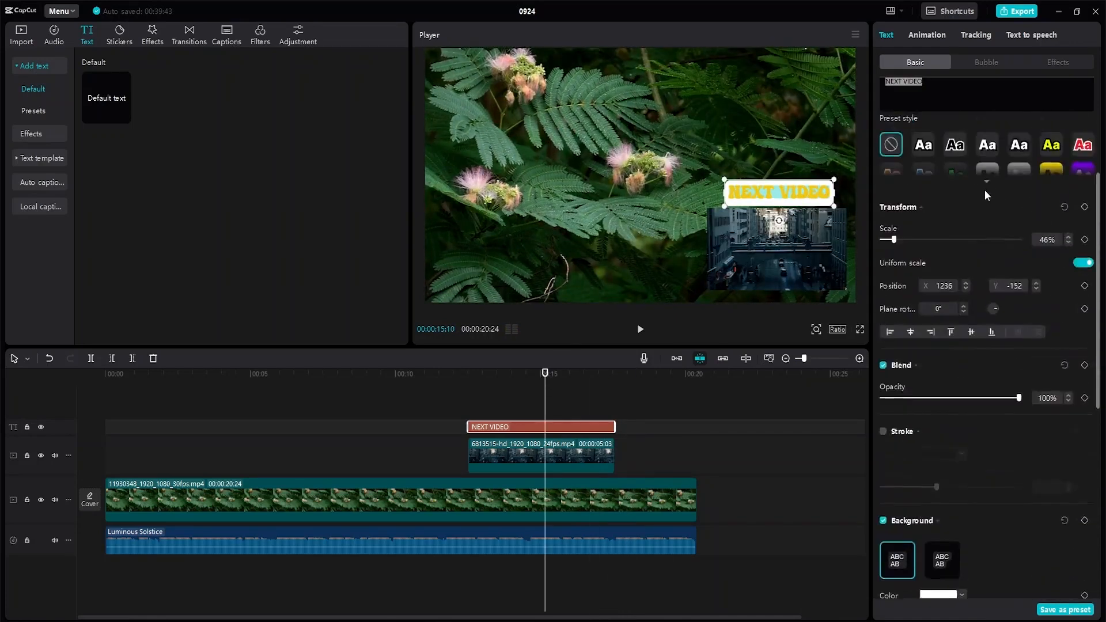
click(960, 247)
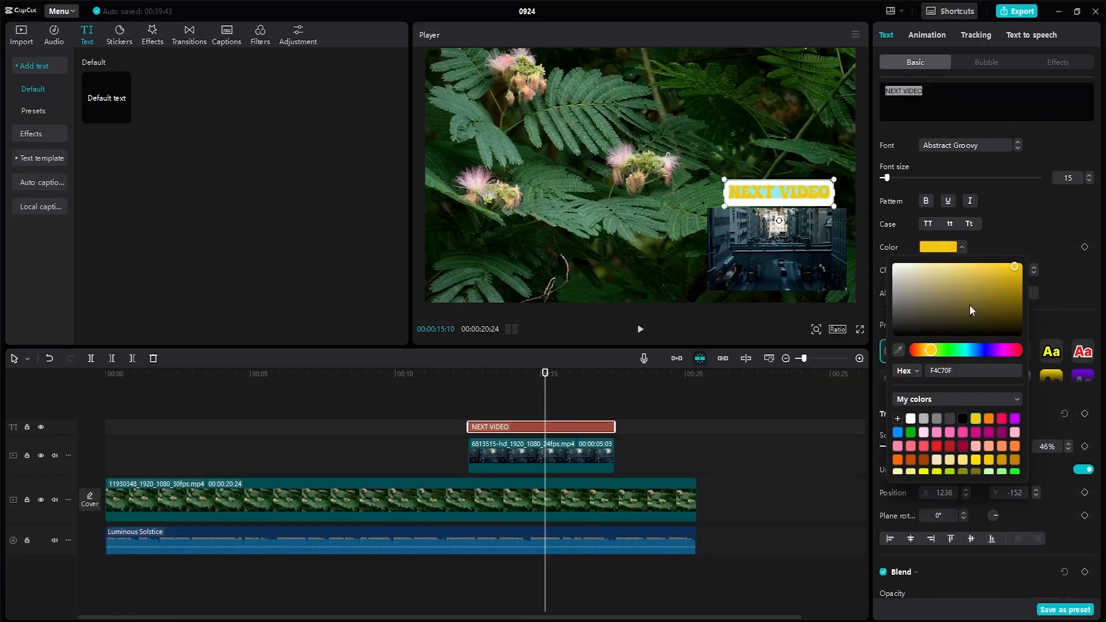
click(962, 447)
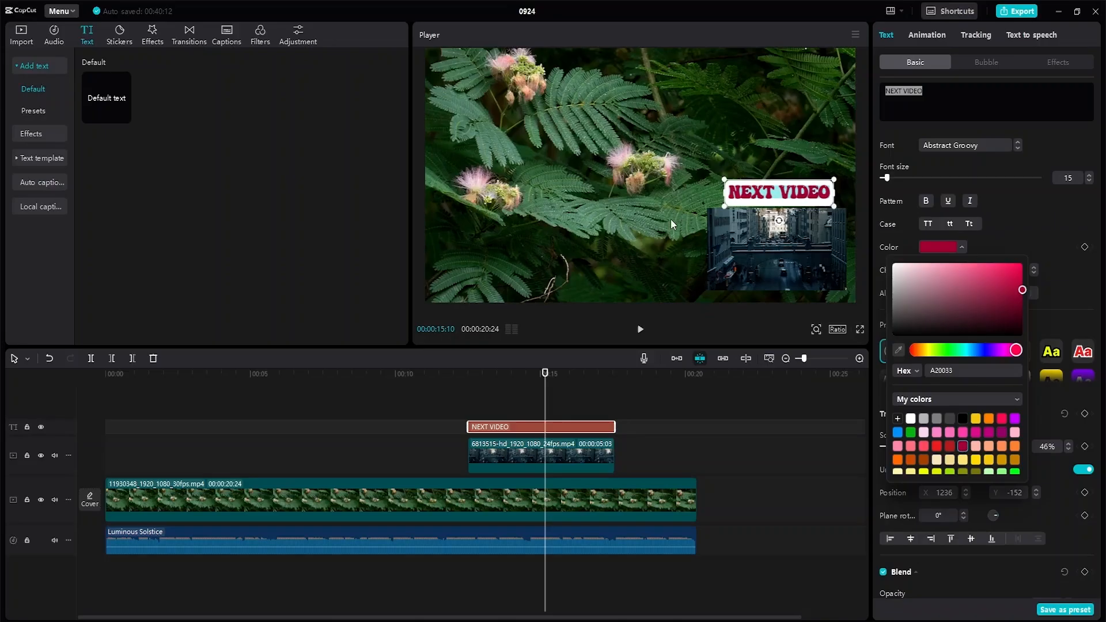
click(677, 436)
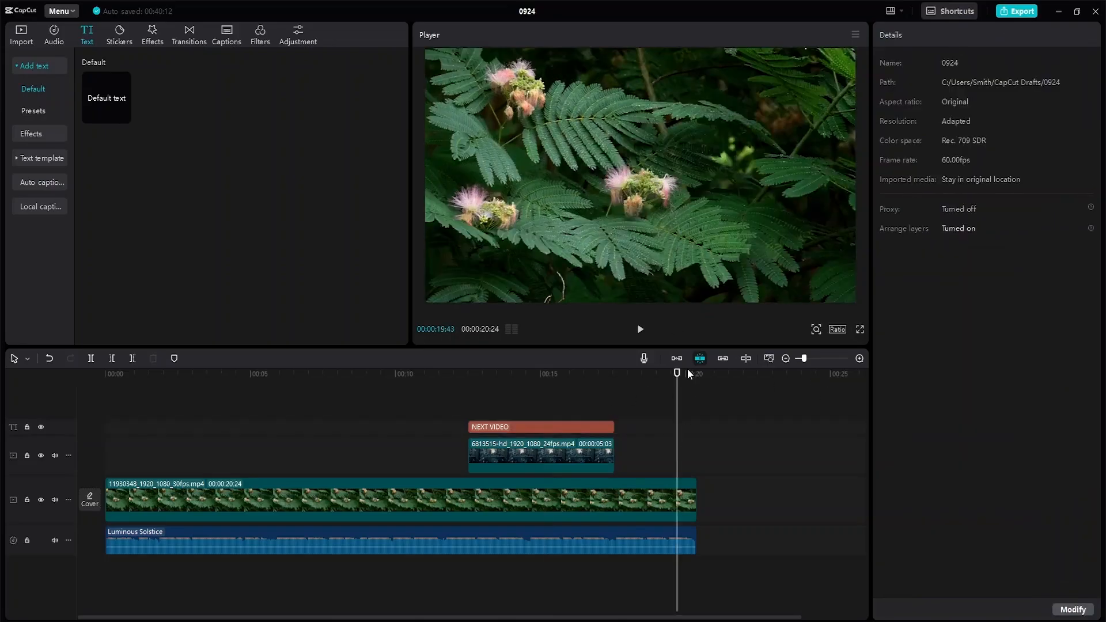
Step: Select the city overlay clip at about 13 seconds and look through its adjustment, tracking, animation and speed settings
drag(677, 373, 506, 373)
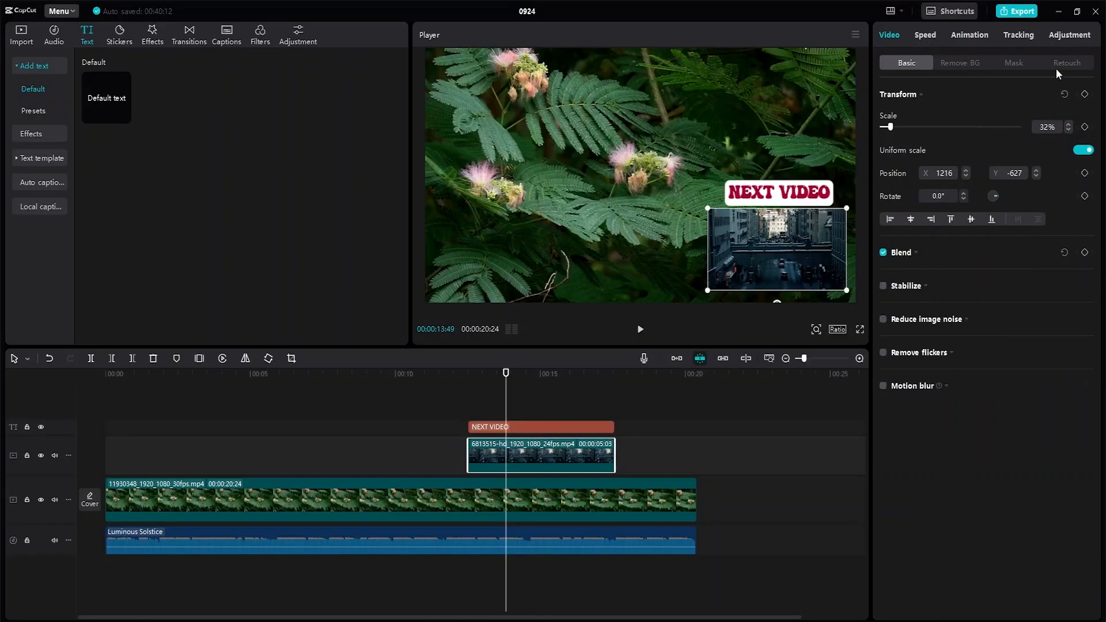
click(1067, 36)
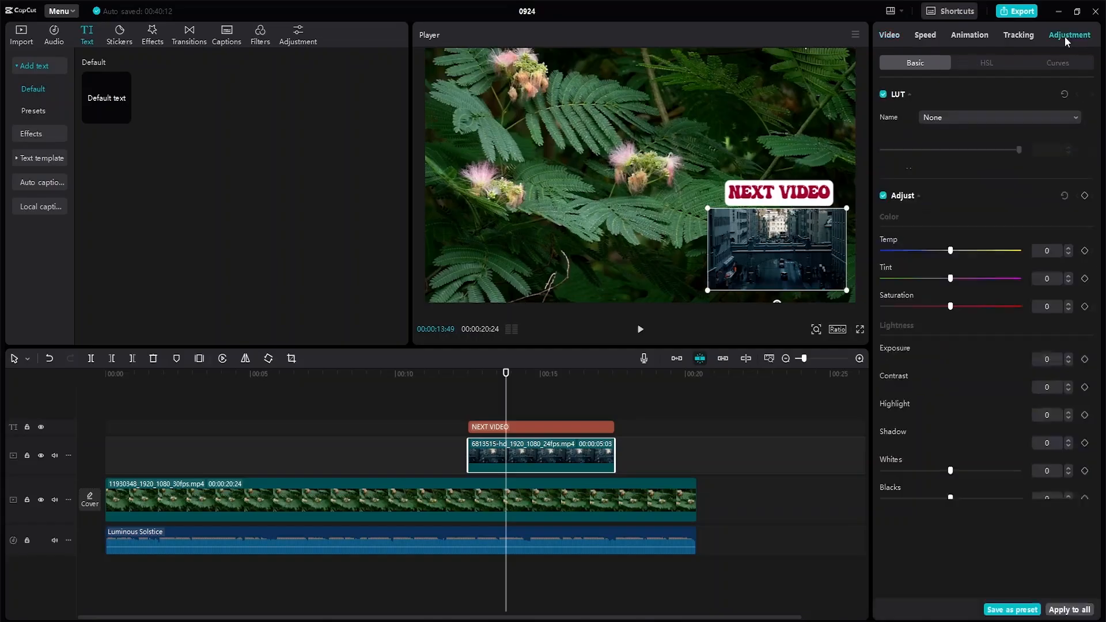
click(1025, 35)
click(972, 35)
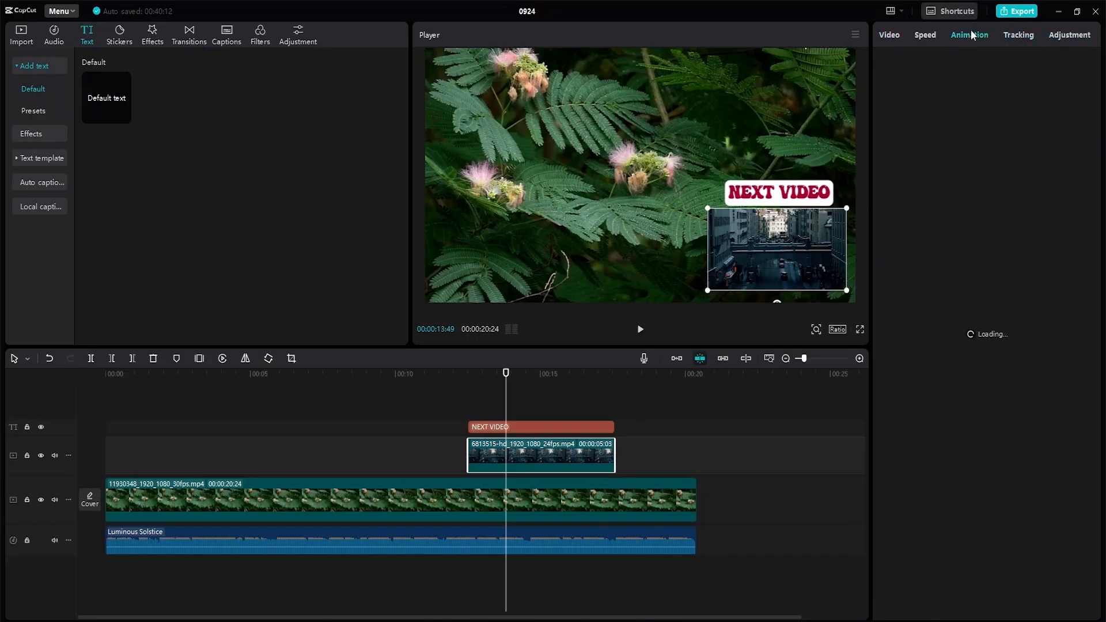
click(925, 36)
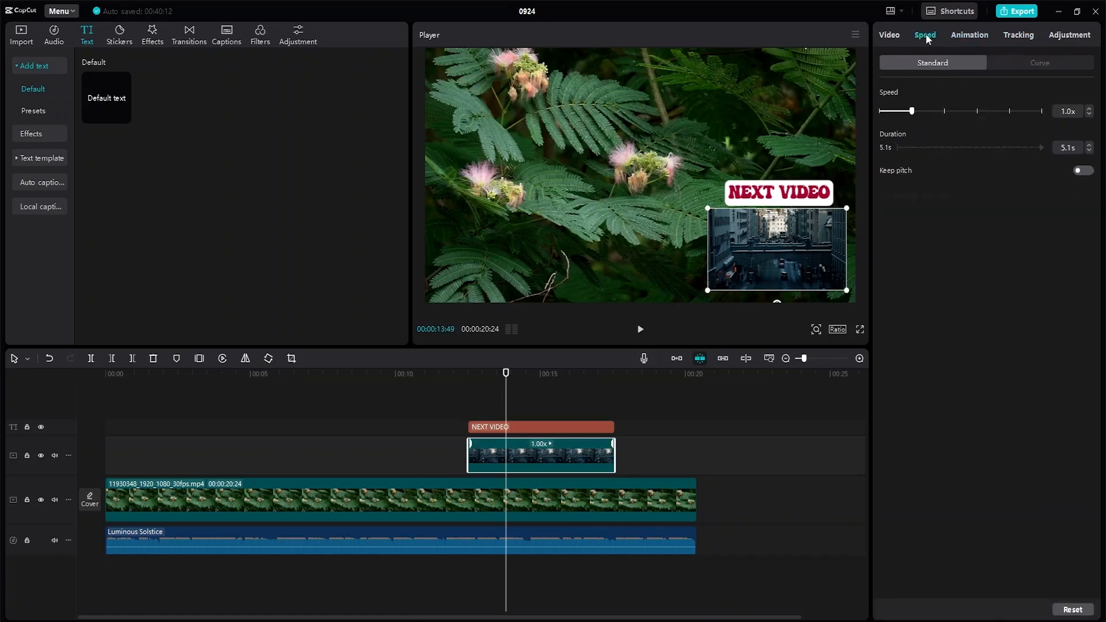
click(896, 34)
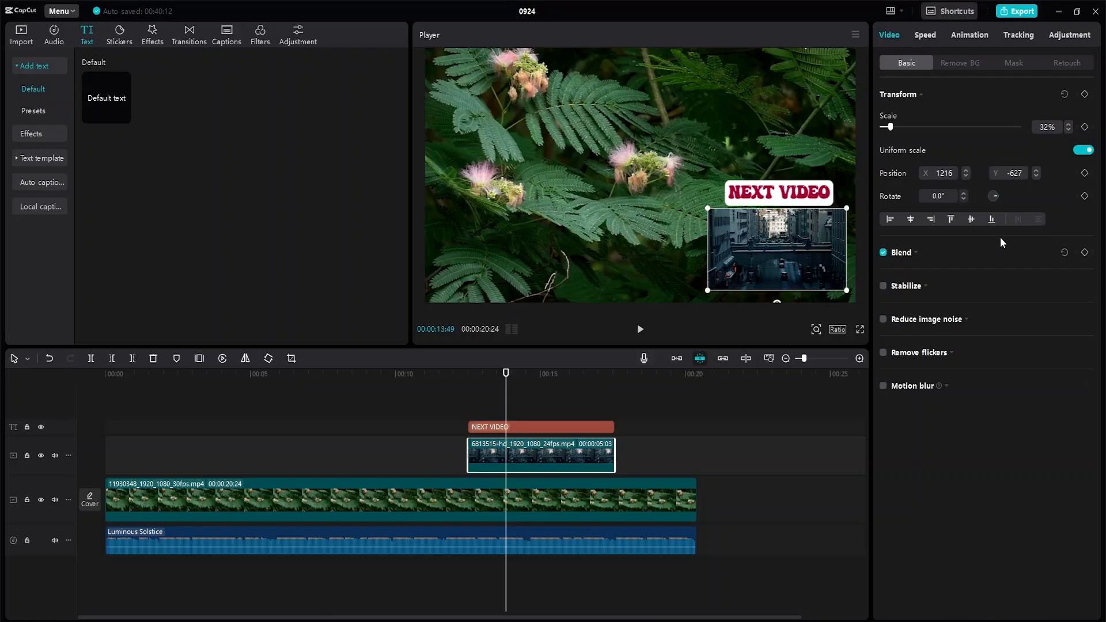
Step: Add position keyframes to the city overlay clip at its start and at 00:00:13:14
drag(505, 374, 469, 373)
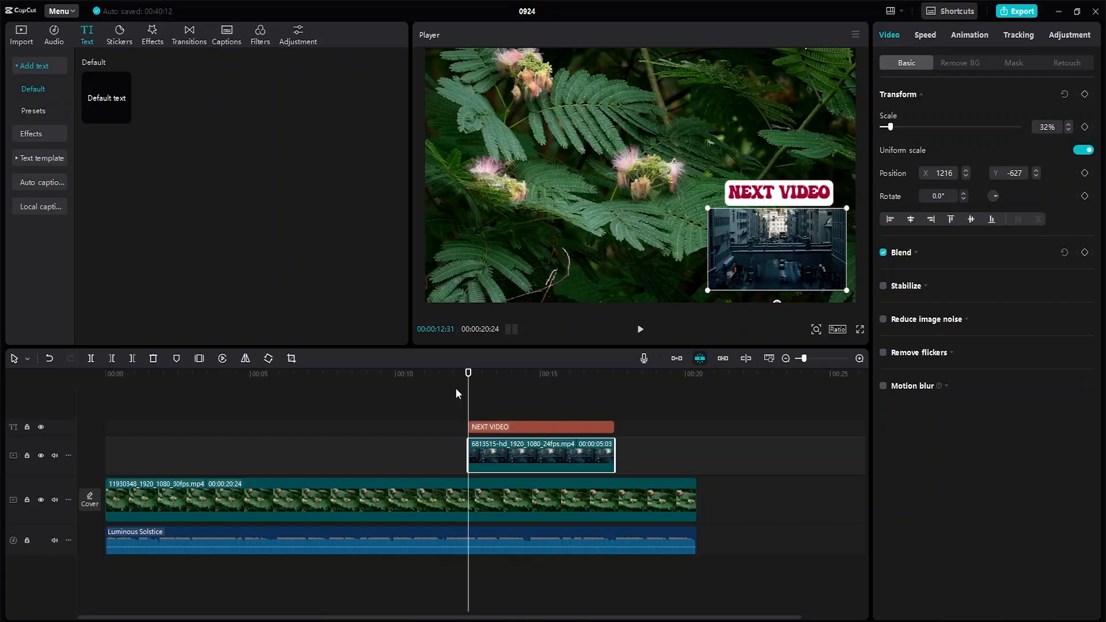
drag(468, 375, 468, 380)
click(1085, 173)
drag(468, 373, 490, 378)
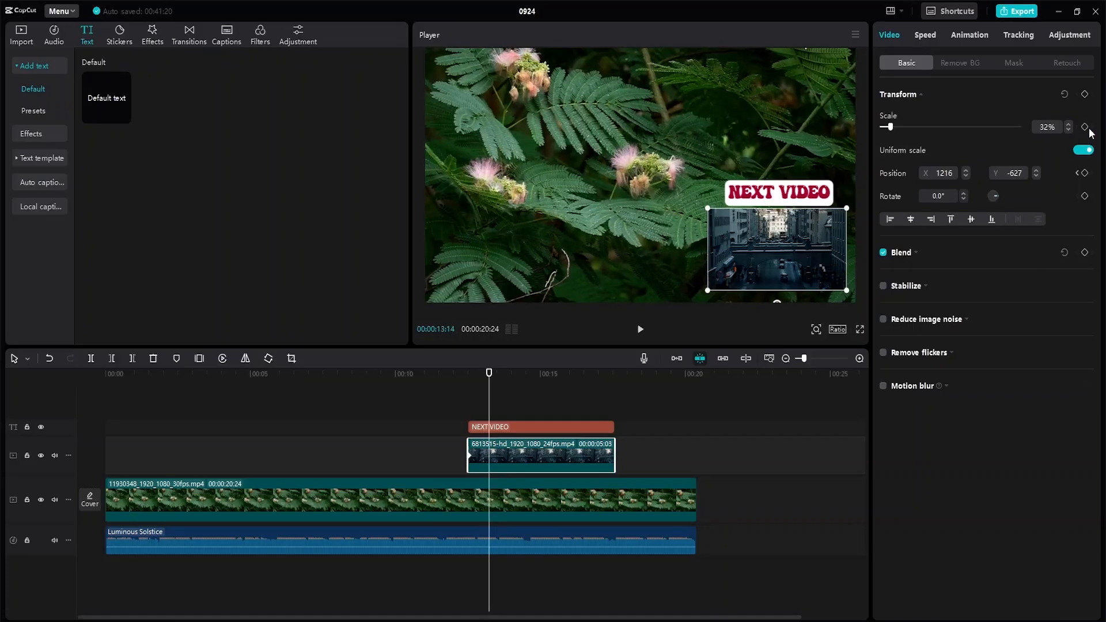
click(1085, 173)
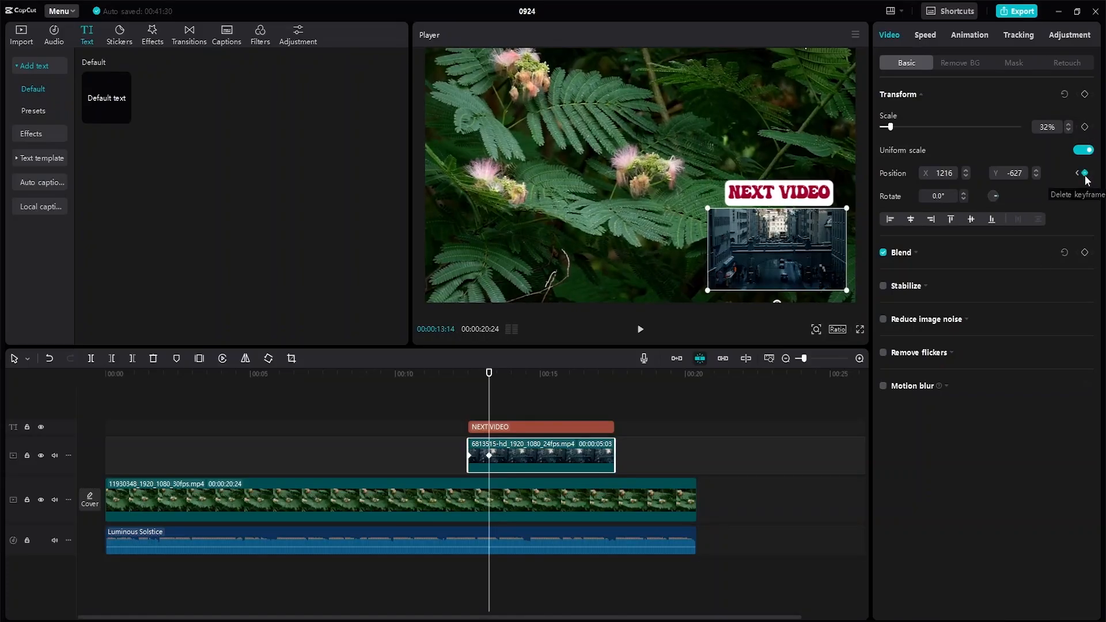
Step: Add position keyframes to the city overlay clip at 00:00:16:58 and at the clip's end, 00:00:17:34
drag(491, 373, 597, 389)
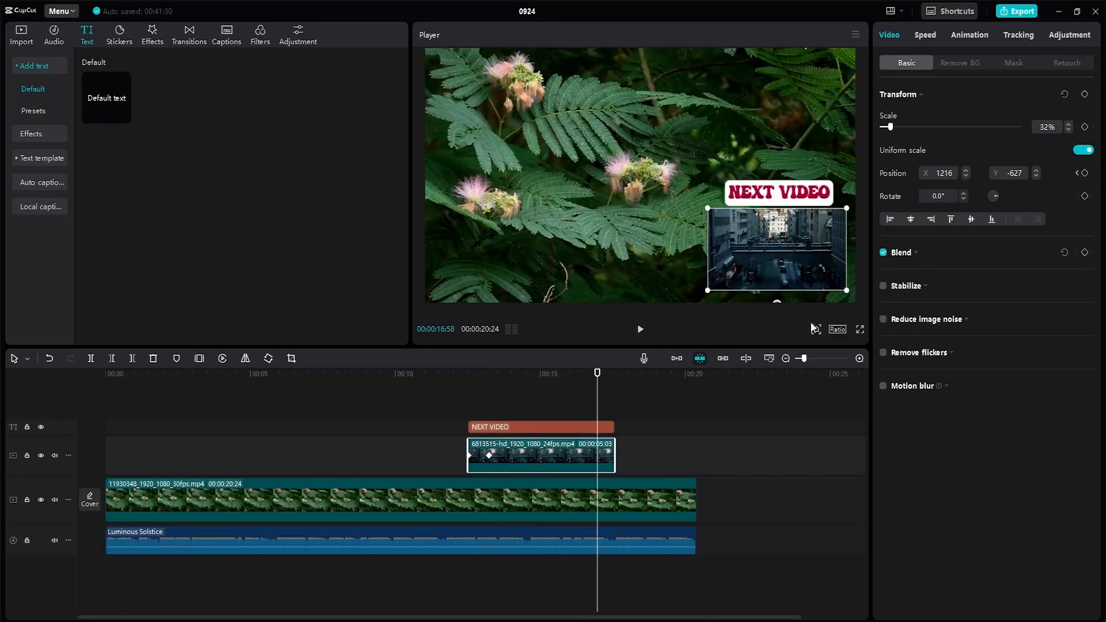
click(1085, 174)
drag(598, 376, 614, 375)
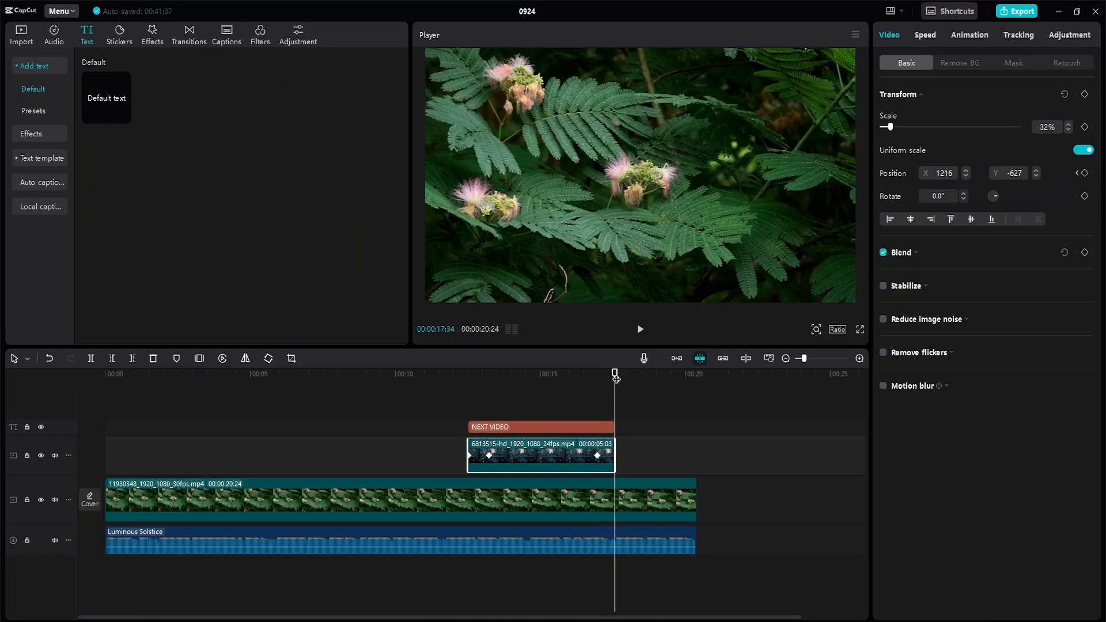
click(1085, 174)
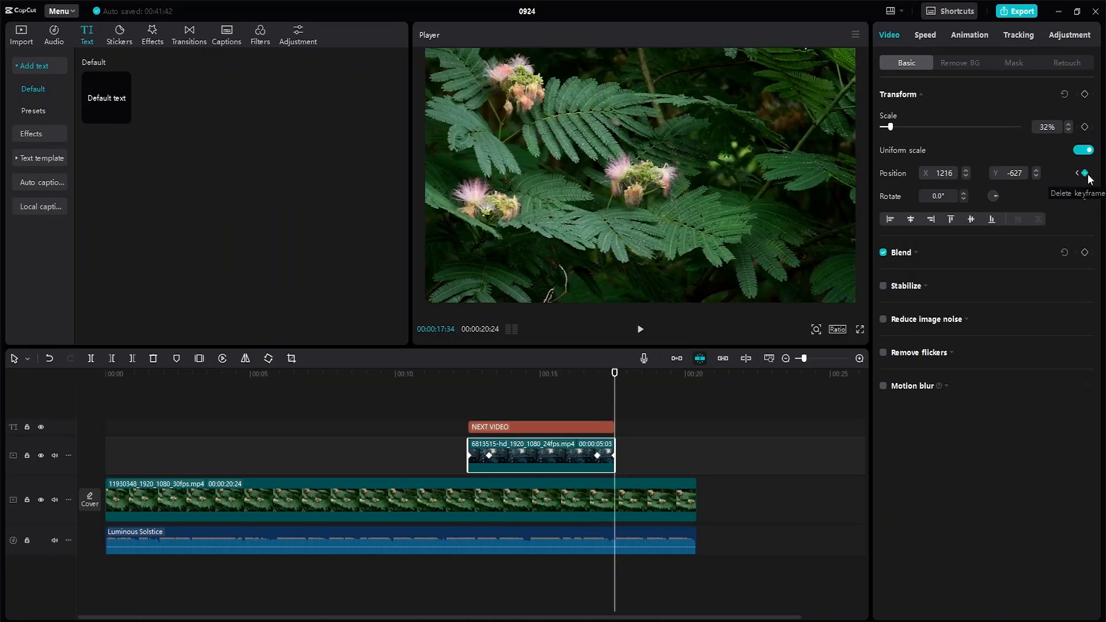
Step: At the city overlay's starting keyframe, 00:00:12:31, move the overlay below the frame to about X 1265, Y -1574
drag(614, 374, 464, 378)
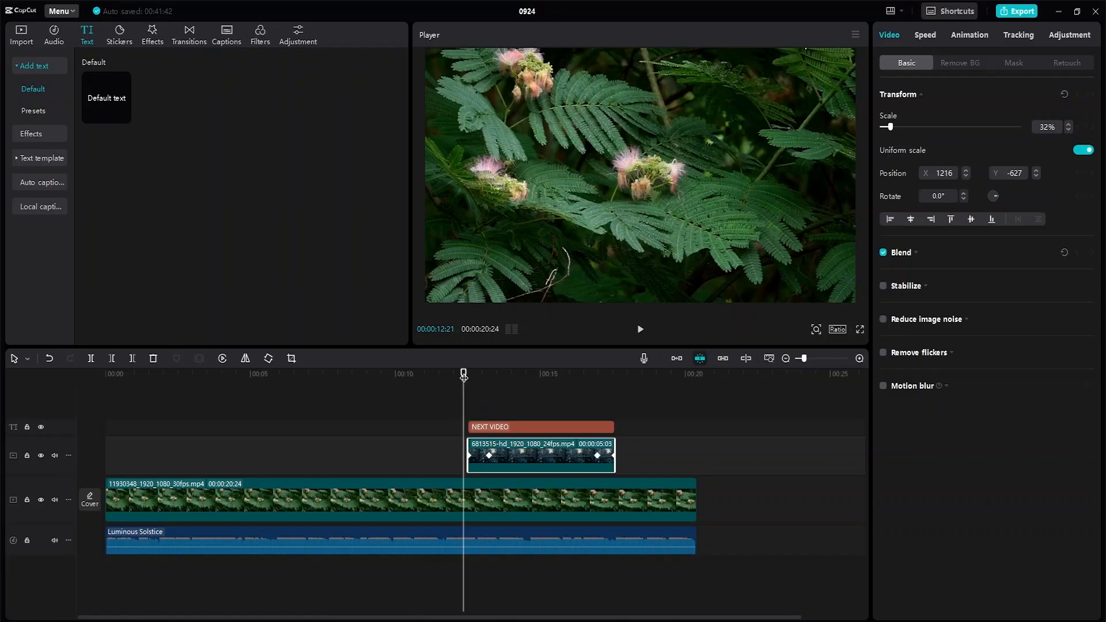
drag(464, 375, 468, 376)
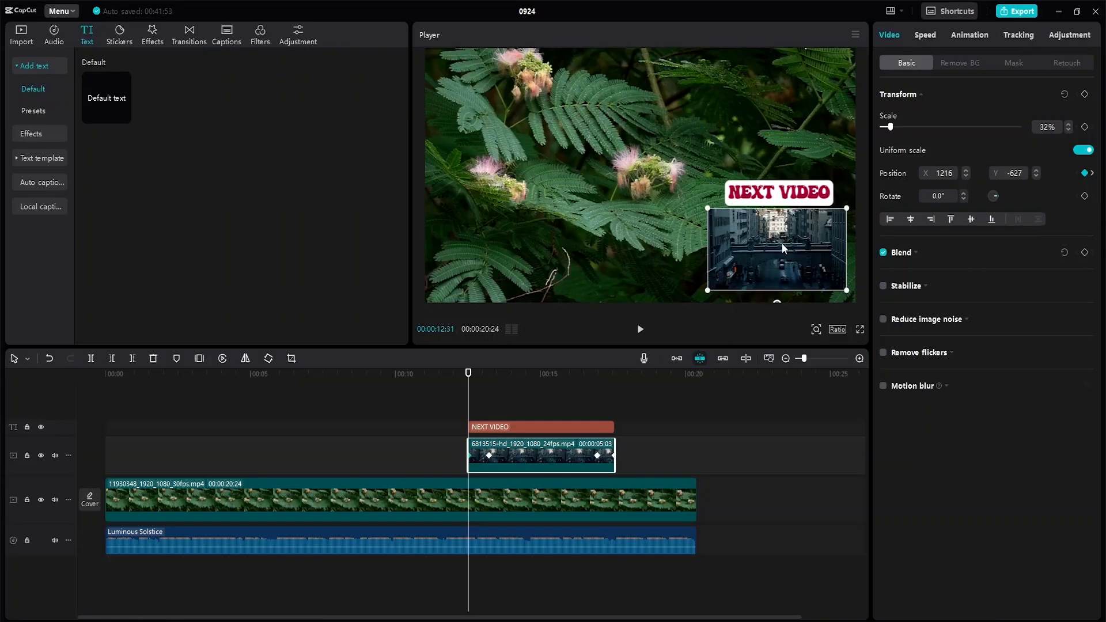
drag(782, 243, 785, 343)
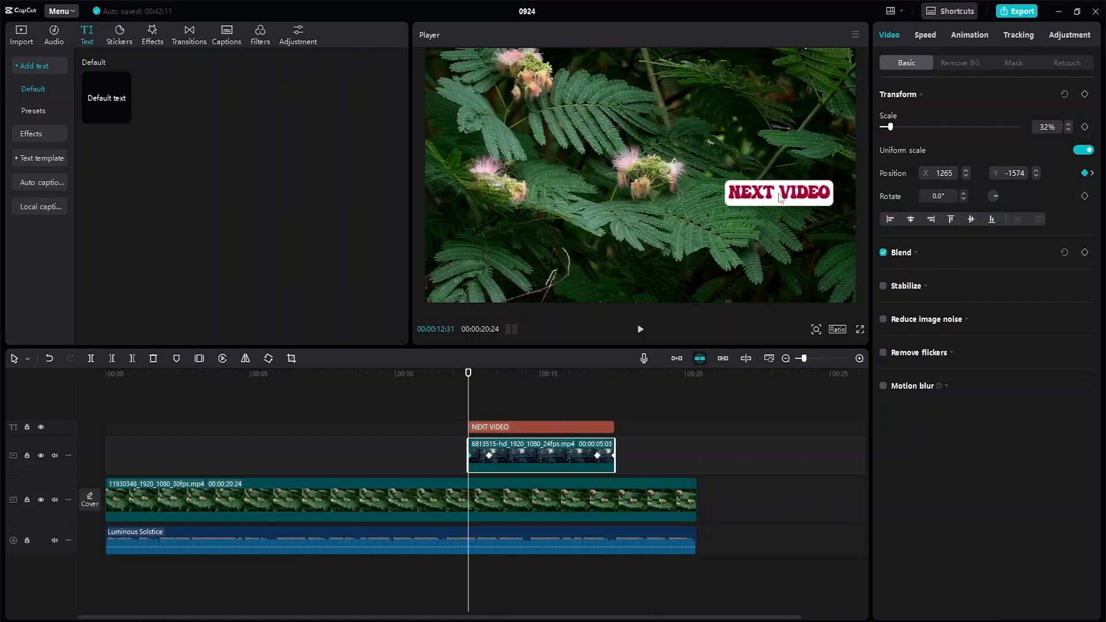
Step: Add a scale keyframe to the NEXT VIDEO title at its start and a position keyframe at 00:00:13:19
click(532, 428)
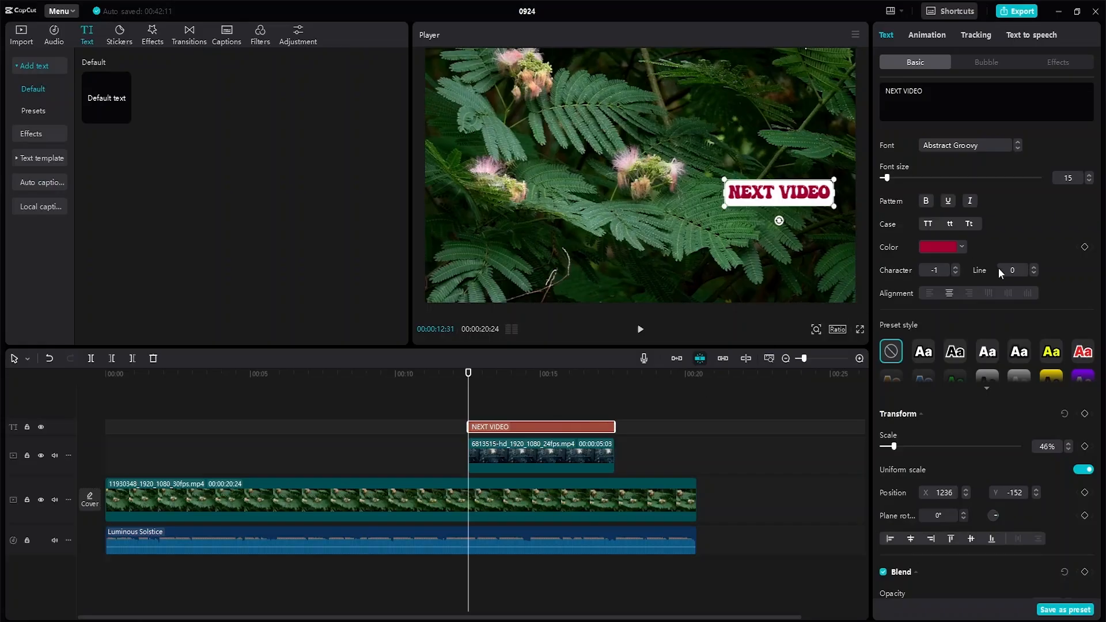
click(1085, 447)
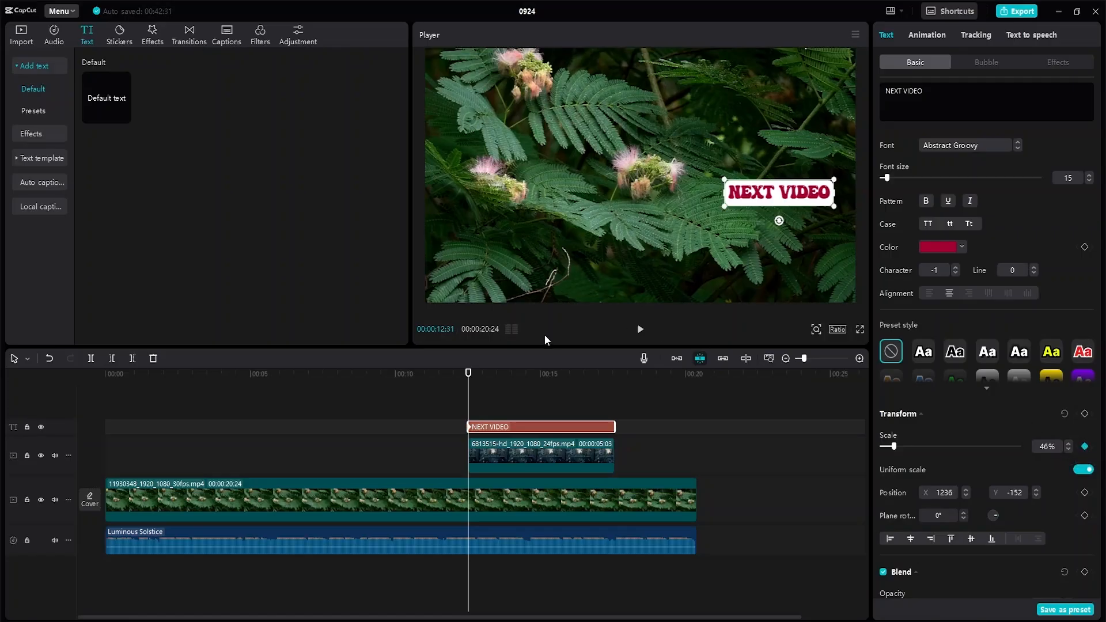
drag(469, 374, 491, 377)
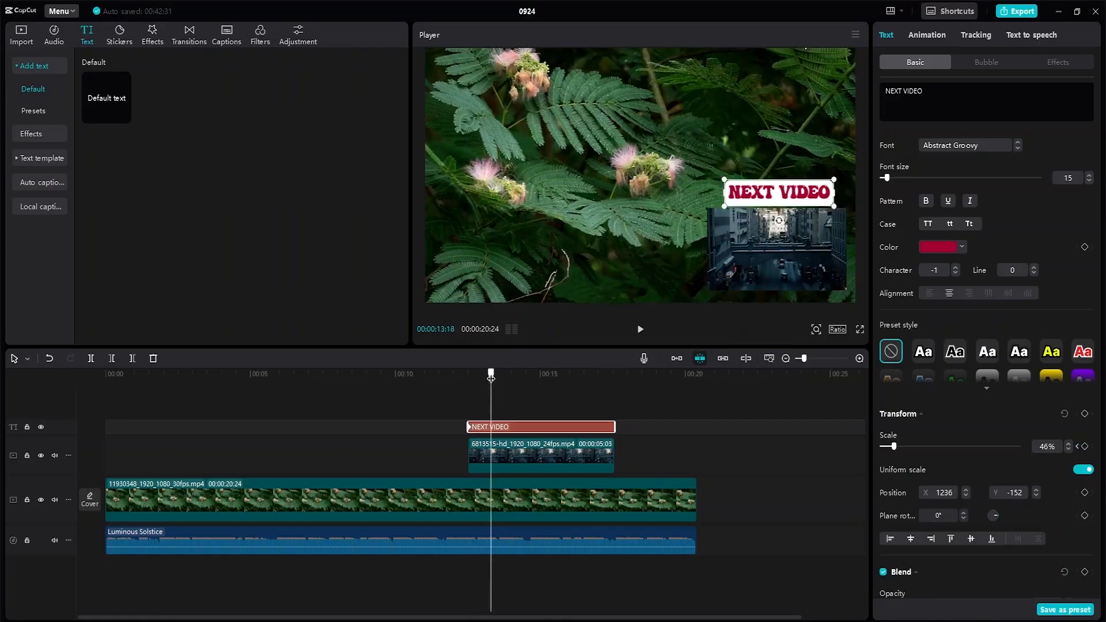
mouse_move(491, 377)
mouse_down()
mouse_move(455, 375)
mouse_move(498, 370)
mouse_move(471, 355)
mouse_move(492, 360)
mouse_up()
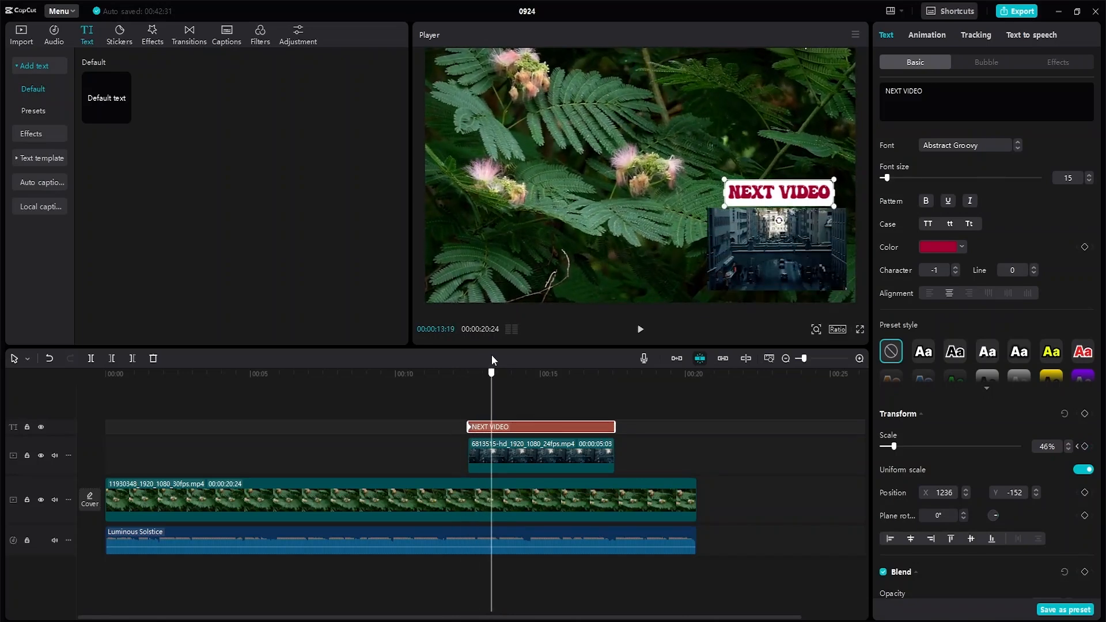
click(1086, 494)
Step: Shift the city overlay's last position keyframe slightly earlier, to about 00:00:17:27, and bring the playhead onto it
drag(491, 375, 575, 387)
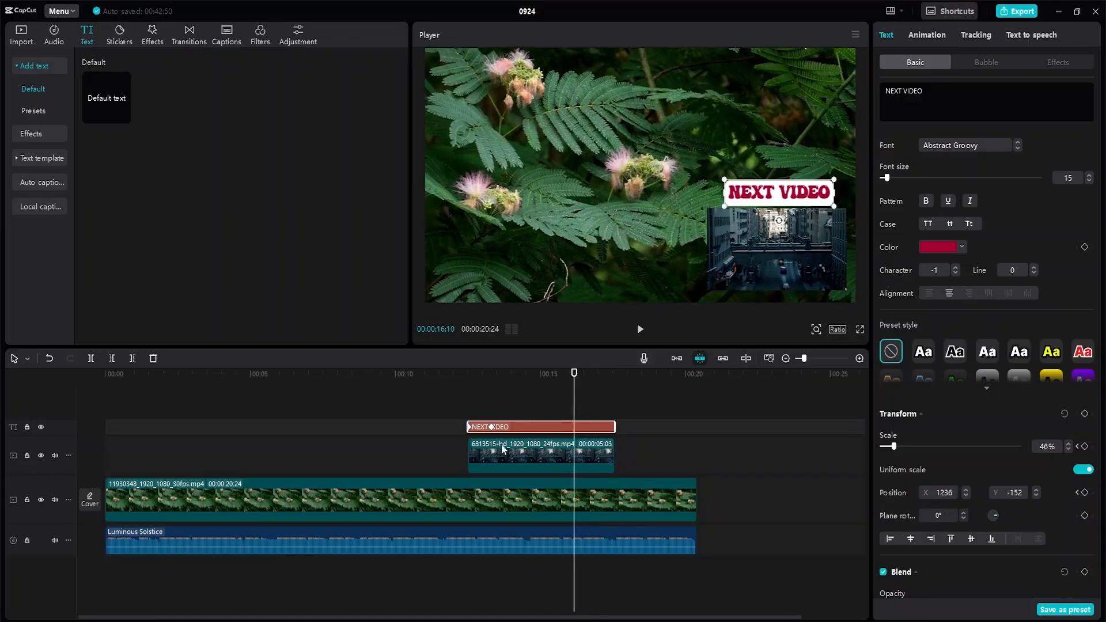
click(501, 450)
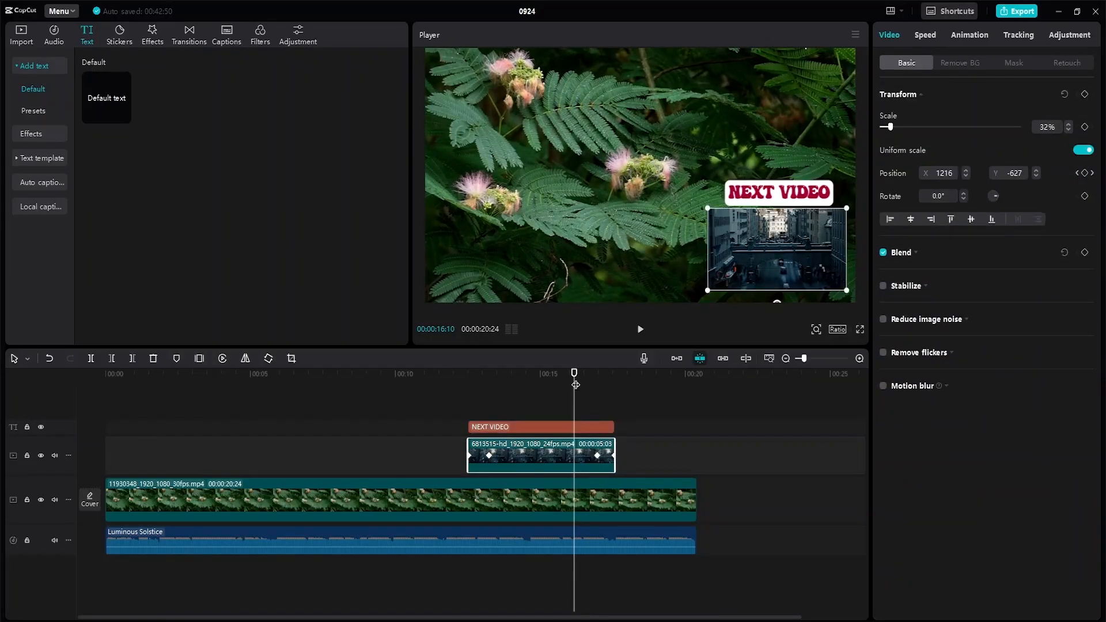
click(598, 458)
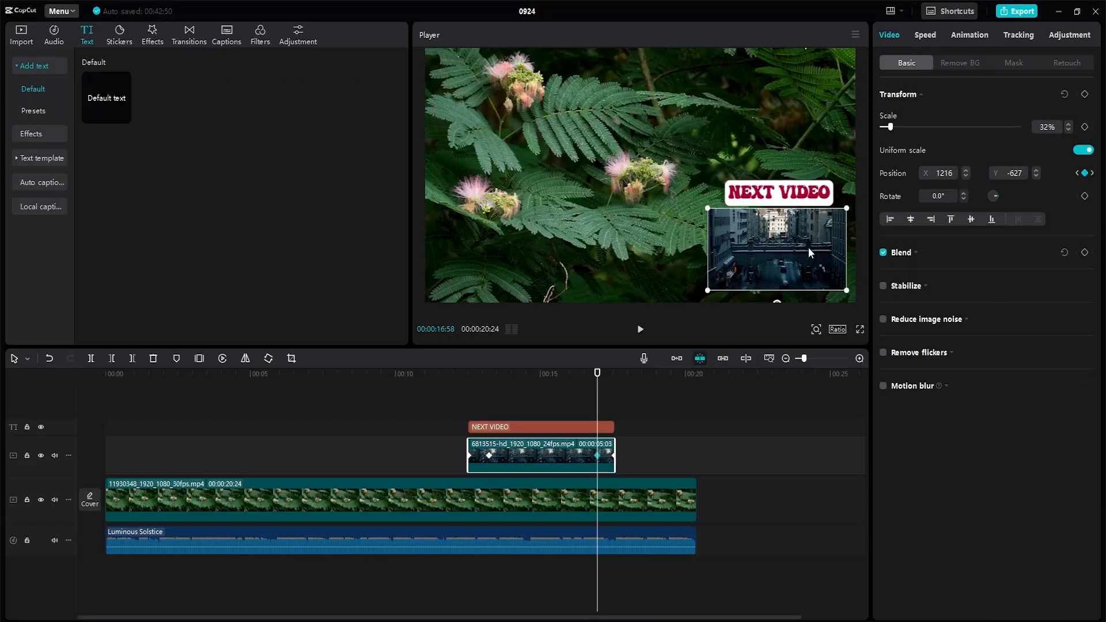
drag(598, 373, 598, 412)
drag(599, 376, 614, 382)
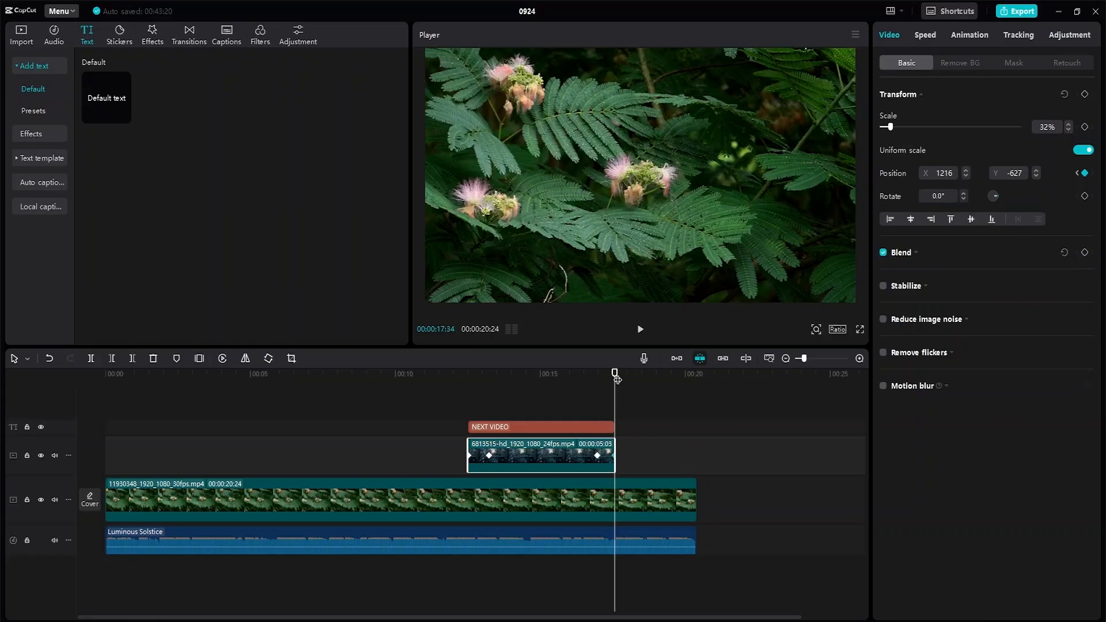
drag(616, 381, 615, 383)
drag(613, 457, 611, 456)
drag(614, 375, 611, 377)
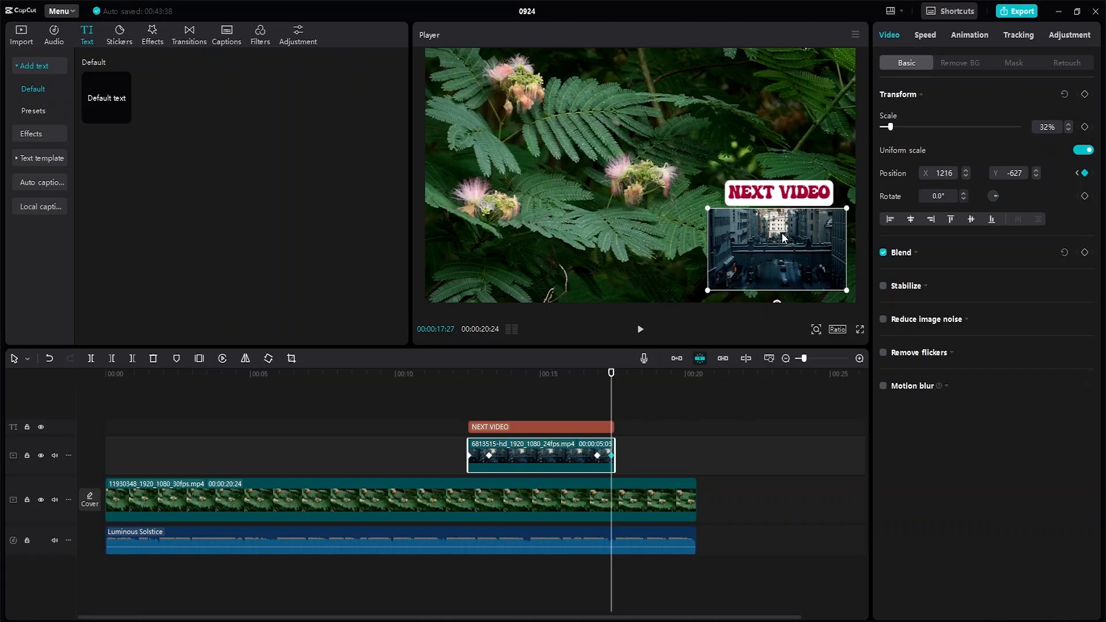
Step: Move the city overlay past the frame's right edge to about X 2611, Y -643 at 00:00:17:27, and play back the animation
drag(783, 238, 937, 234)
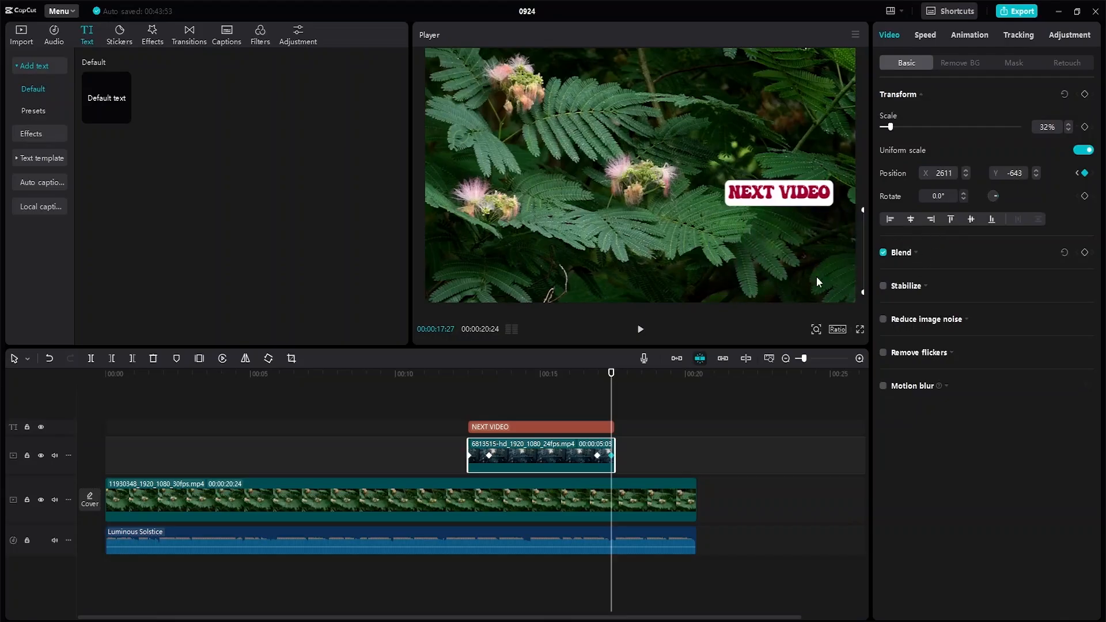
drag(610, 375, 399, 388)
key(space)
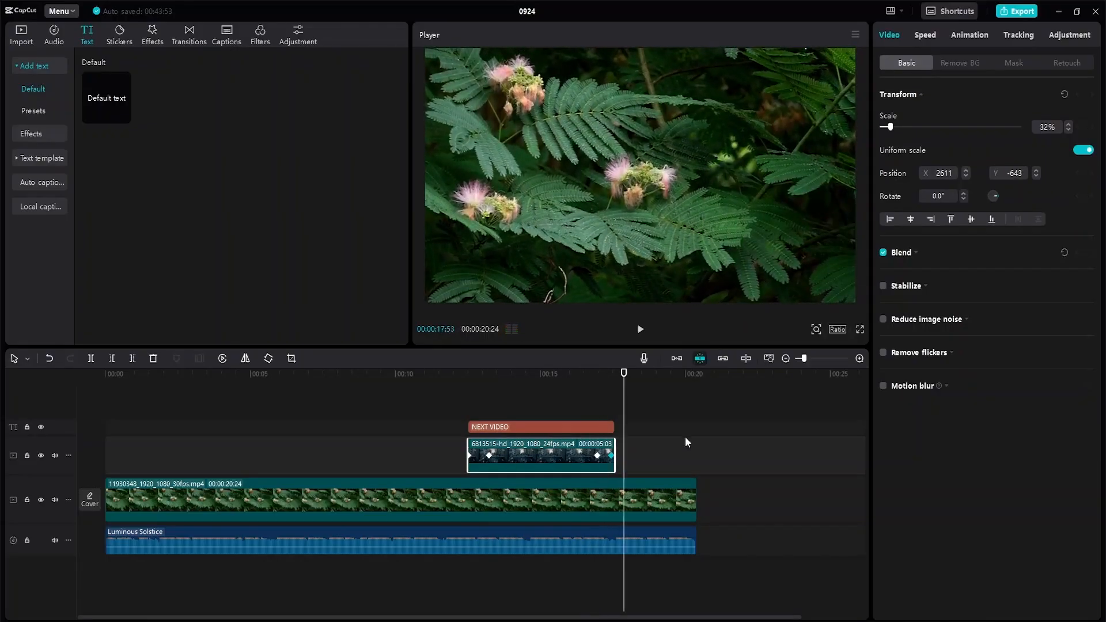
Step: Add position keyframes to the NEXT VIDEO title at 00:00:16:53 and 00:00:17:25
click(556, 430)
drag(624, 375, 595, 388)
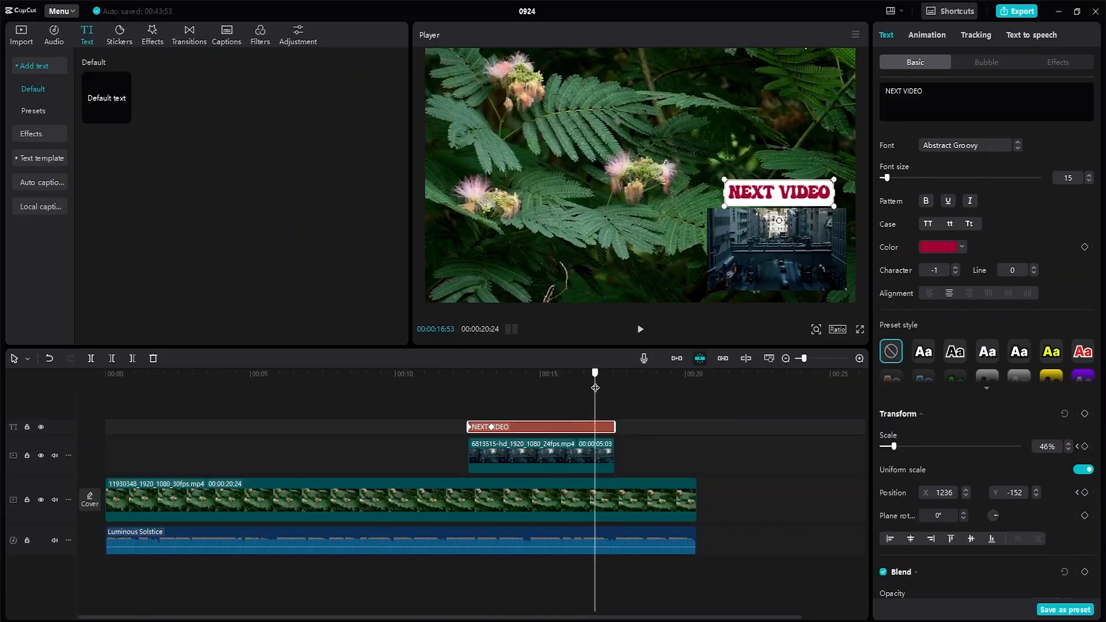
click(1085, 492)
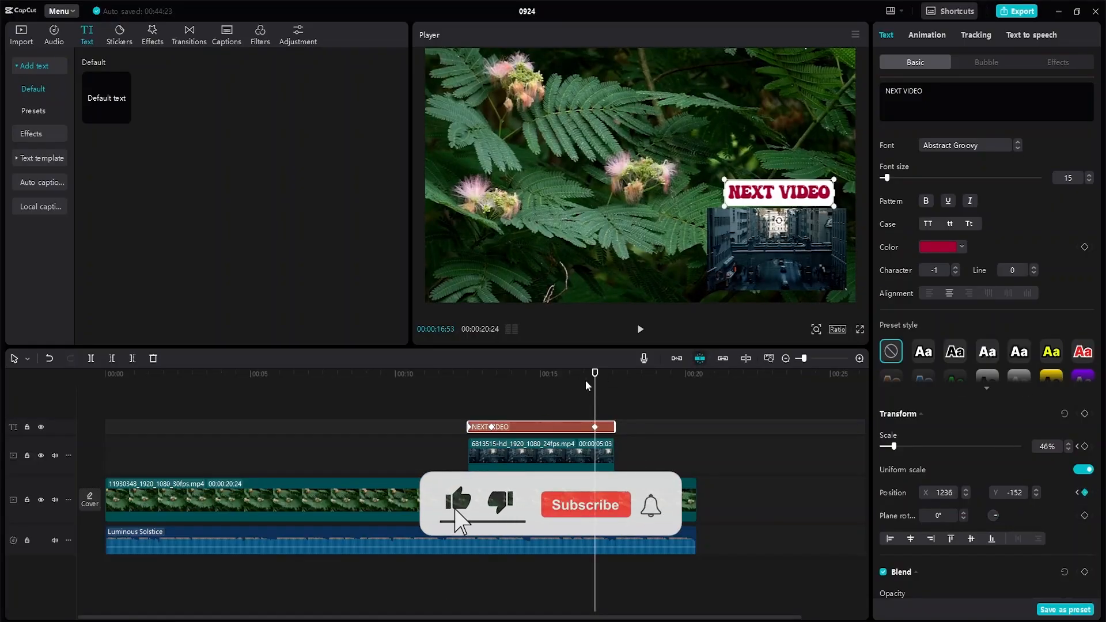
drag(597, 375, 612, 378)
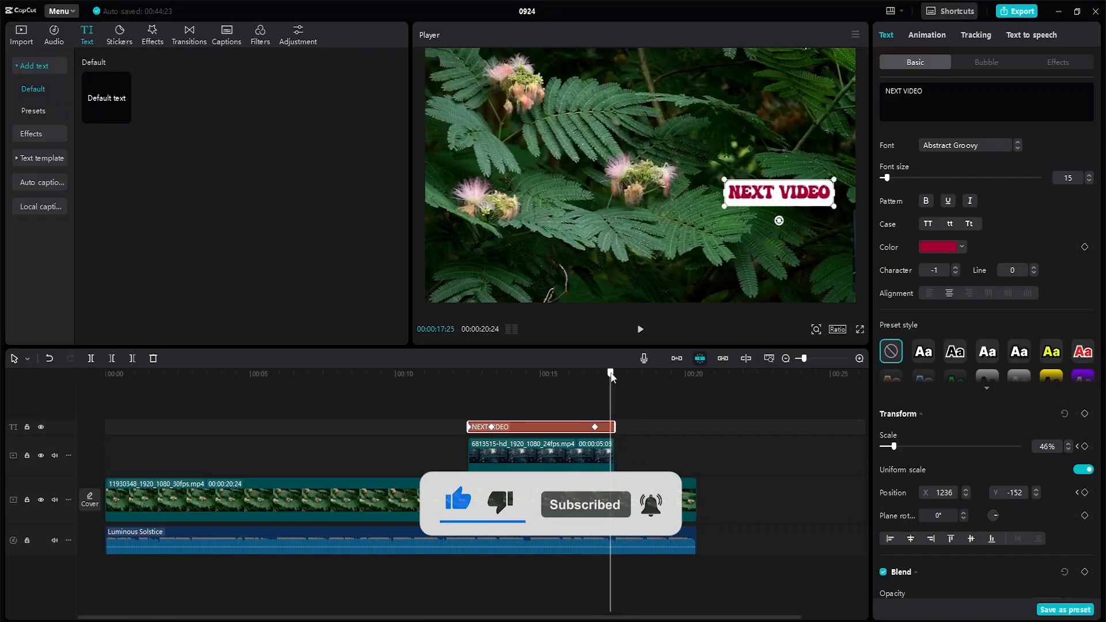
click(1086, 493)
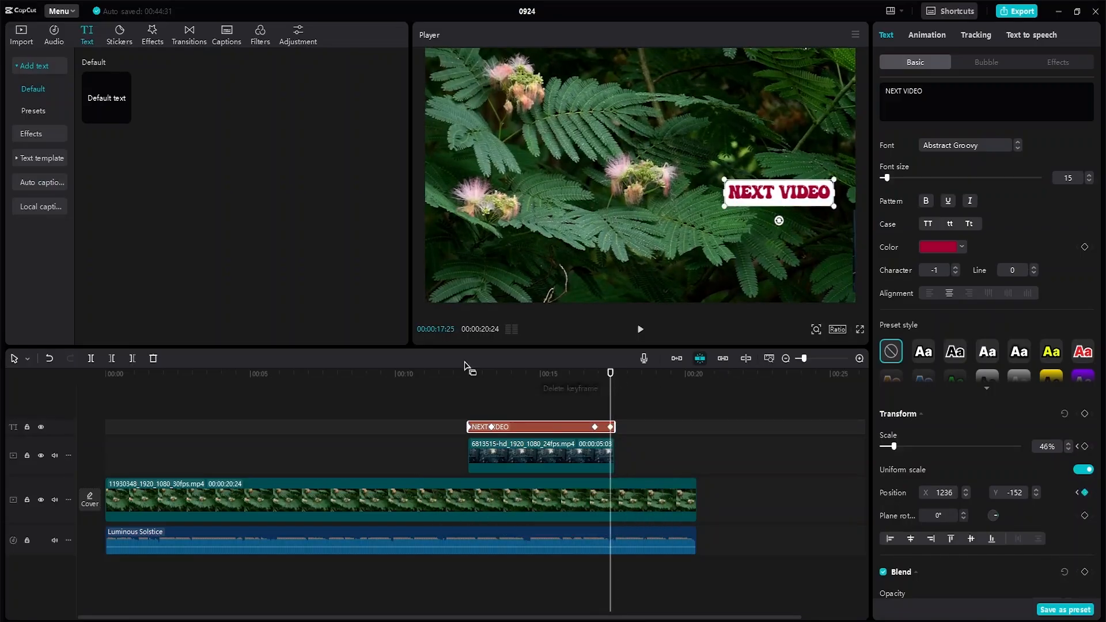
Step: Move the title past the frame's right edge at its start, 00:00:12:31, and below the frame at 00:00:17:25
click(468, 430)
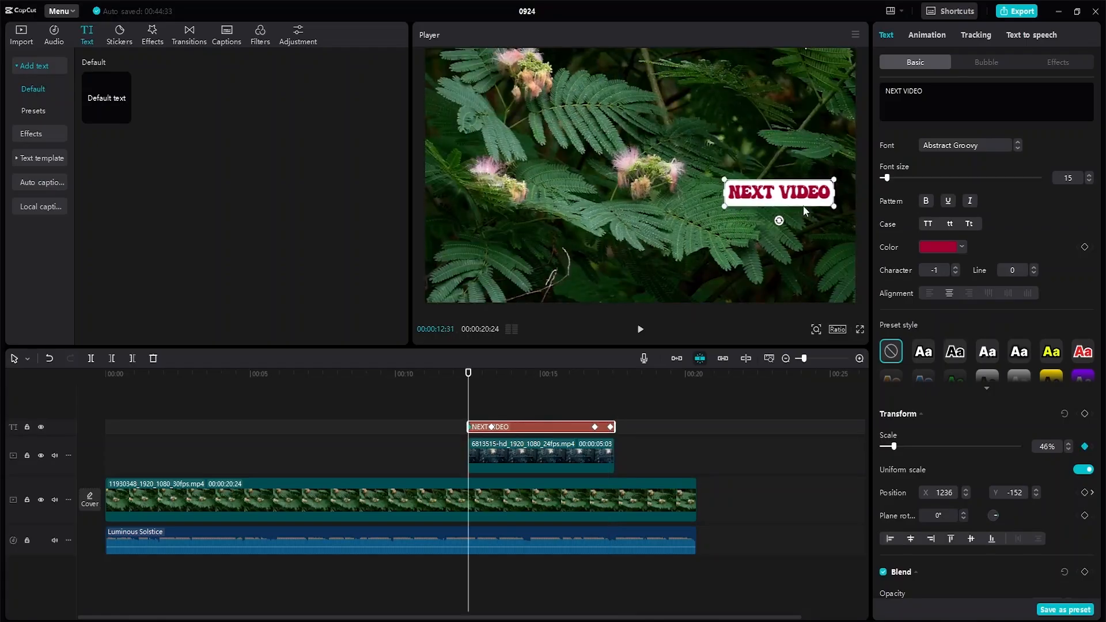
drag(769, 198, 901, 197)
drag(469, 375, 491, 375)
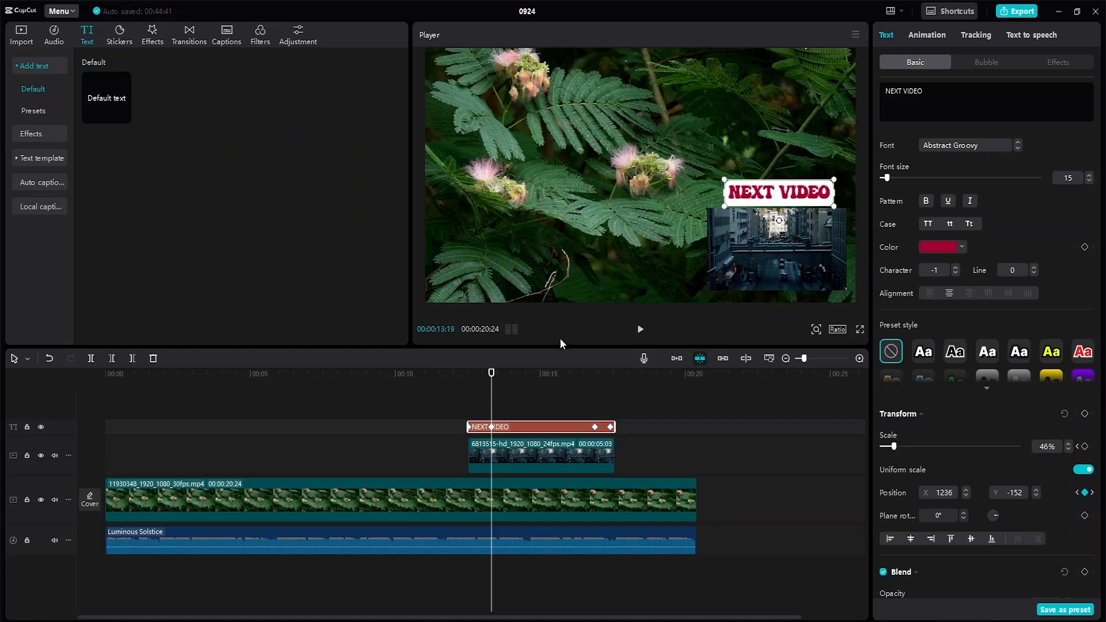
drag(492, 374, 595, 380)
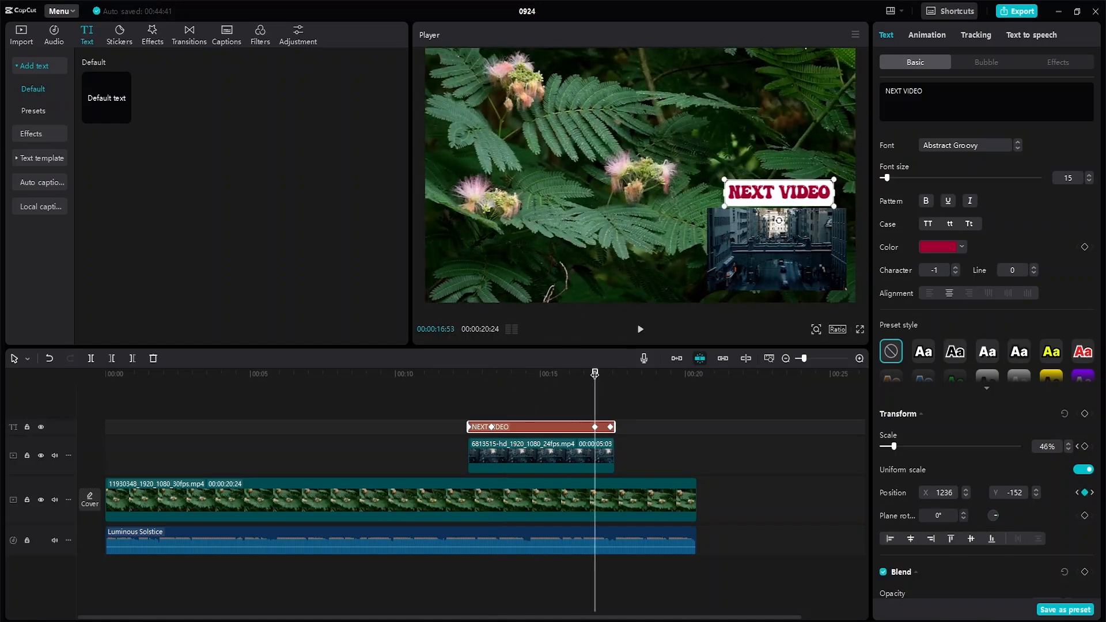
drag(596, 378, 609, 379)
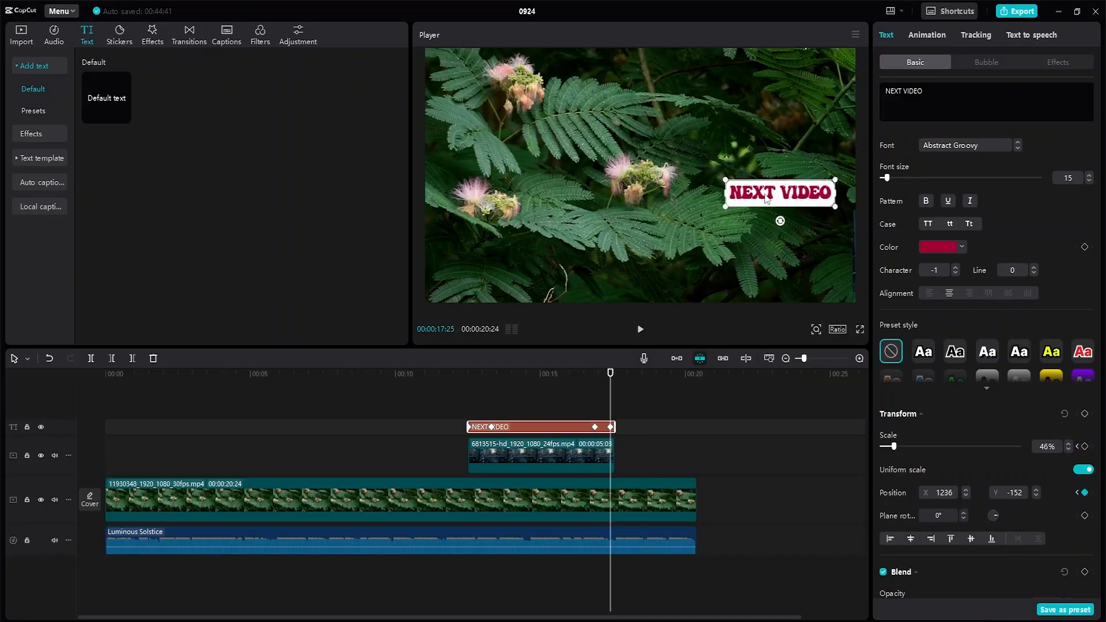
drag(765, 198, 769, 326)
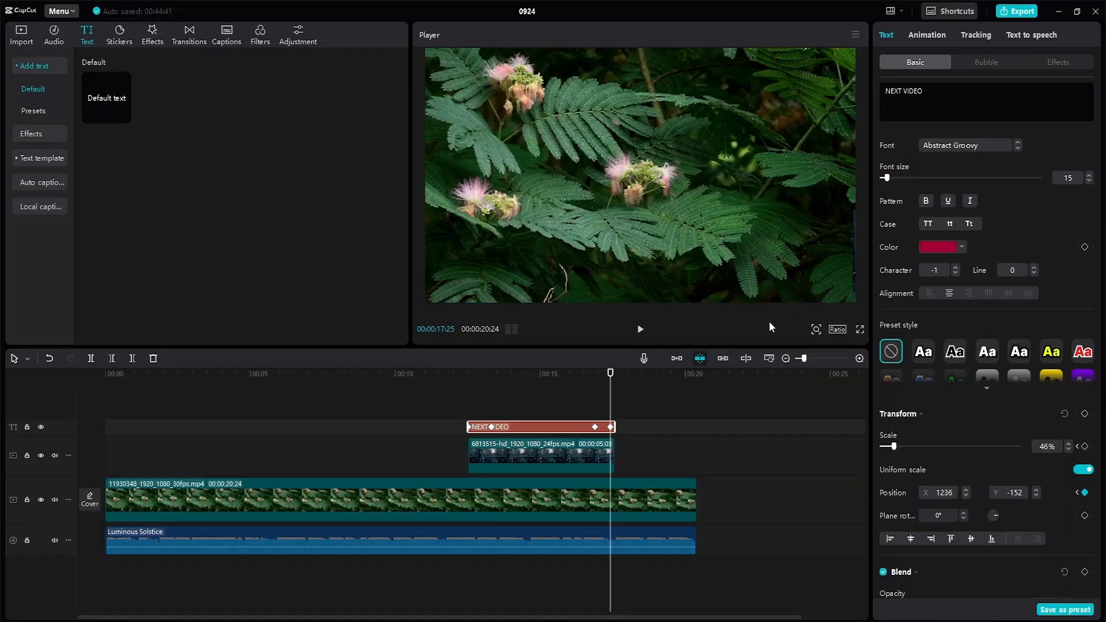
Step: Play the timeline from about 12 seconds to check the title's entrance and exit with the city overlay
drag(609, 376, 452, 378)
key(space)
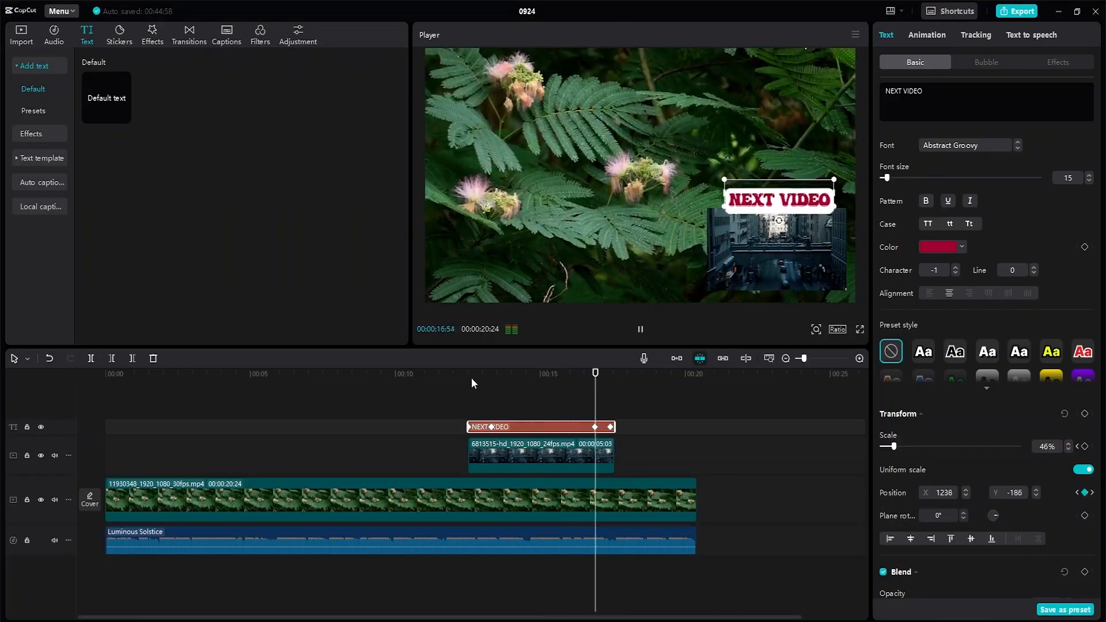
key(space)
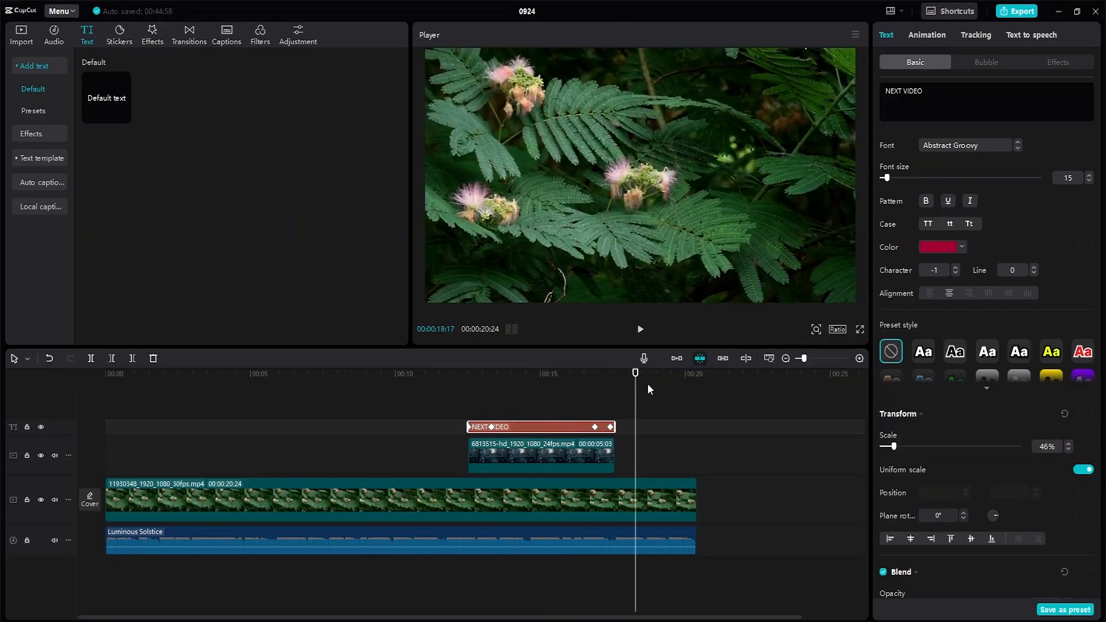
Step: Shift the title's second-to-last position keyframe slightly later, closer to its last one, and play back from 00:00:11:35
click(595, 427)
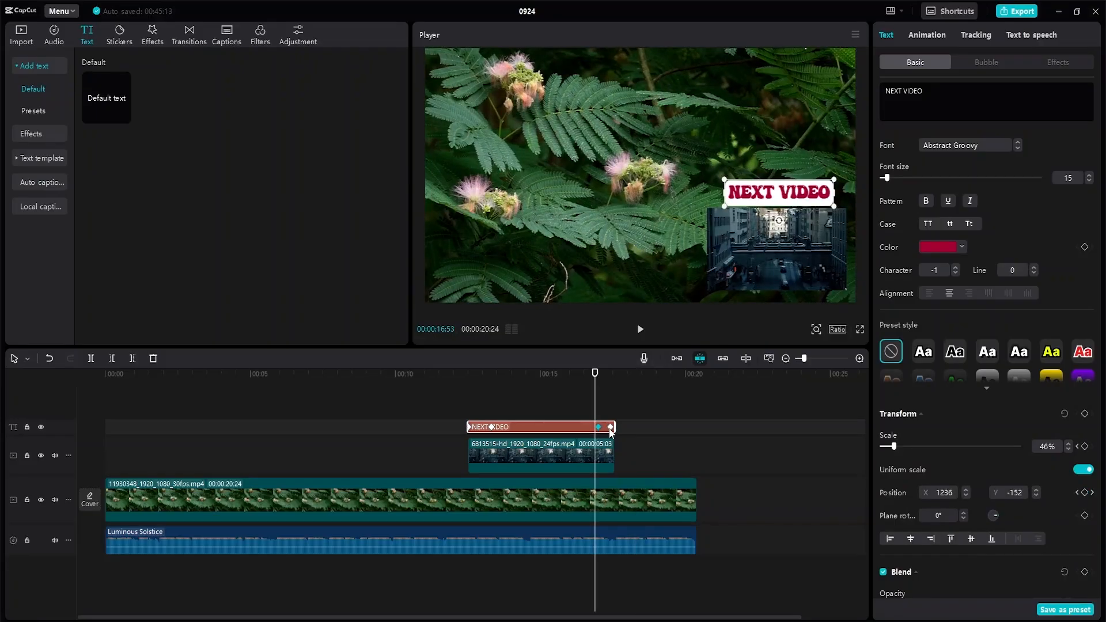
click(610, 429)
mouse_move(599, 429)
mouse_down()
mouse_move(583, 431)
mouse_move(600, 432)
mouse_up()
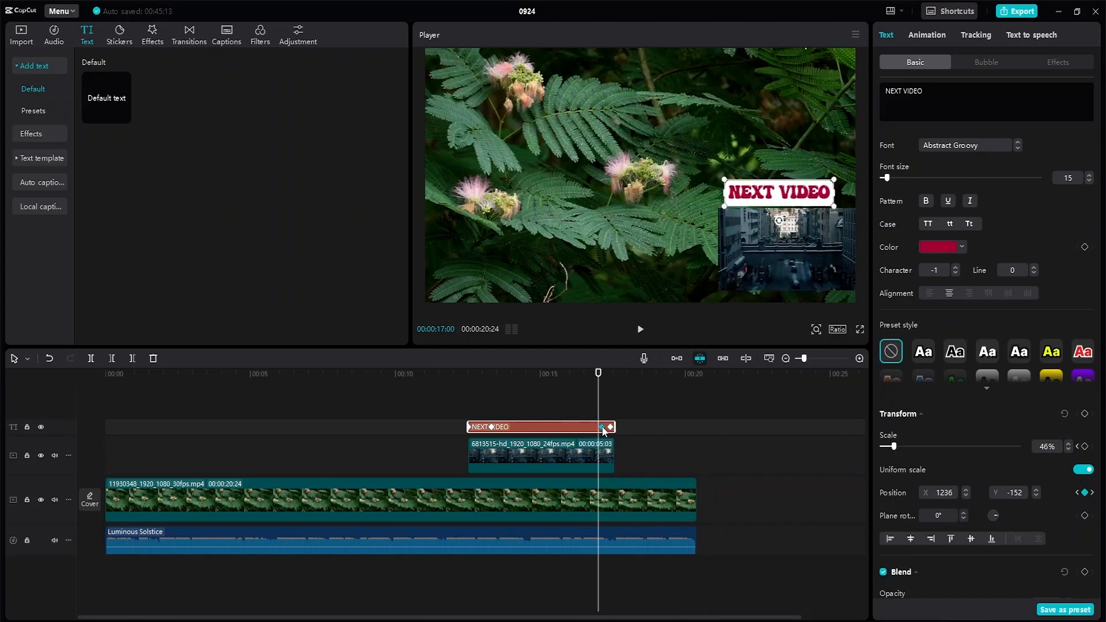
drag(598, 374, 440, 374)
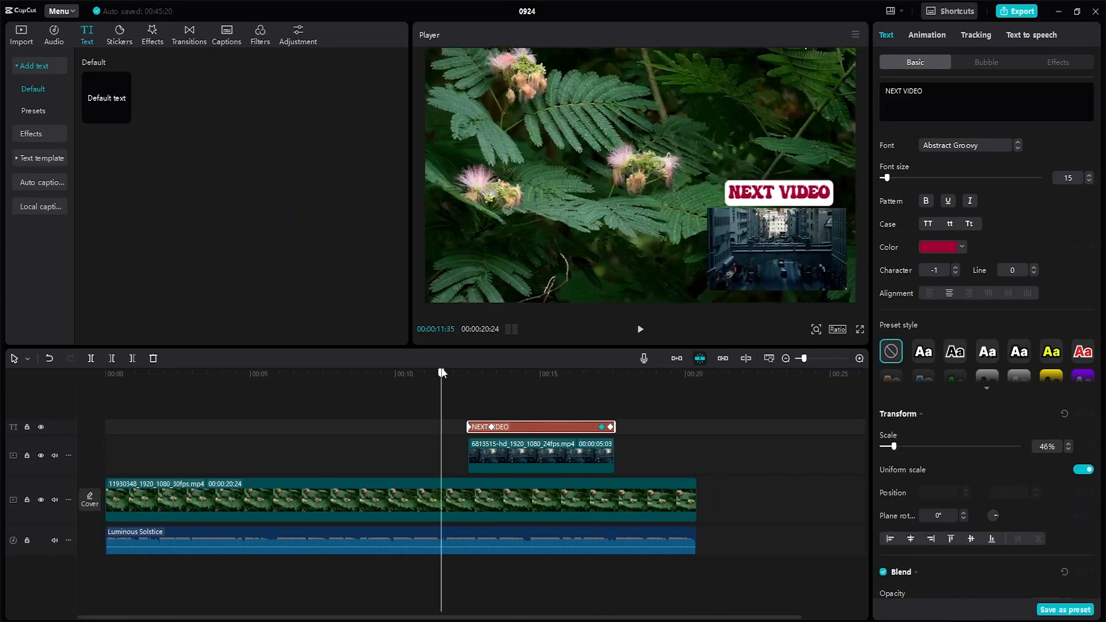
key(space)
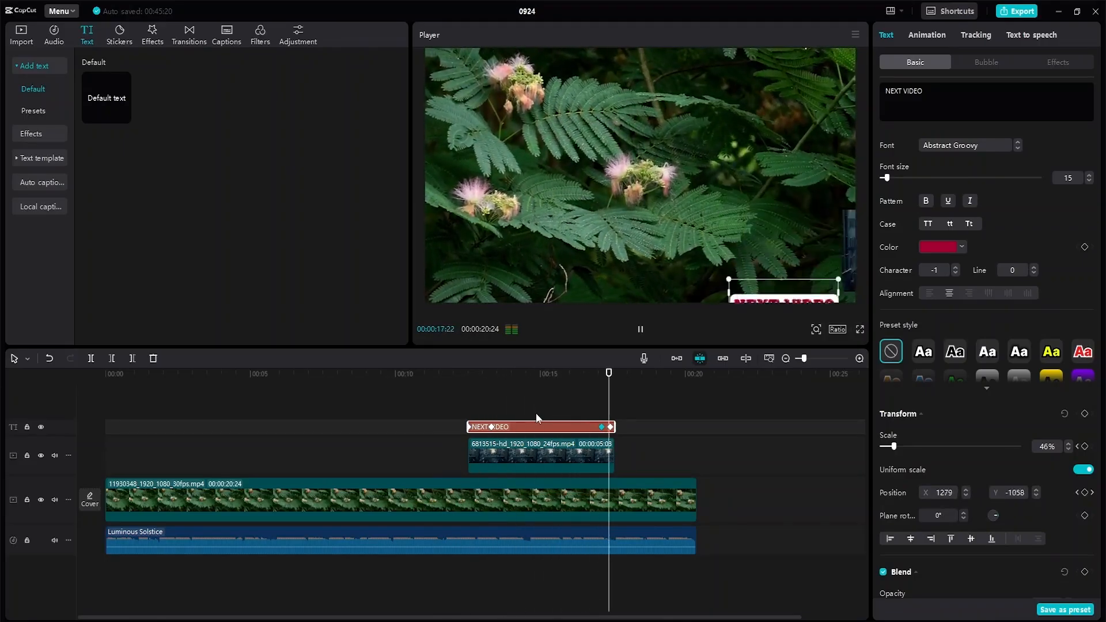
key(space)
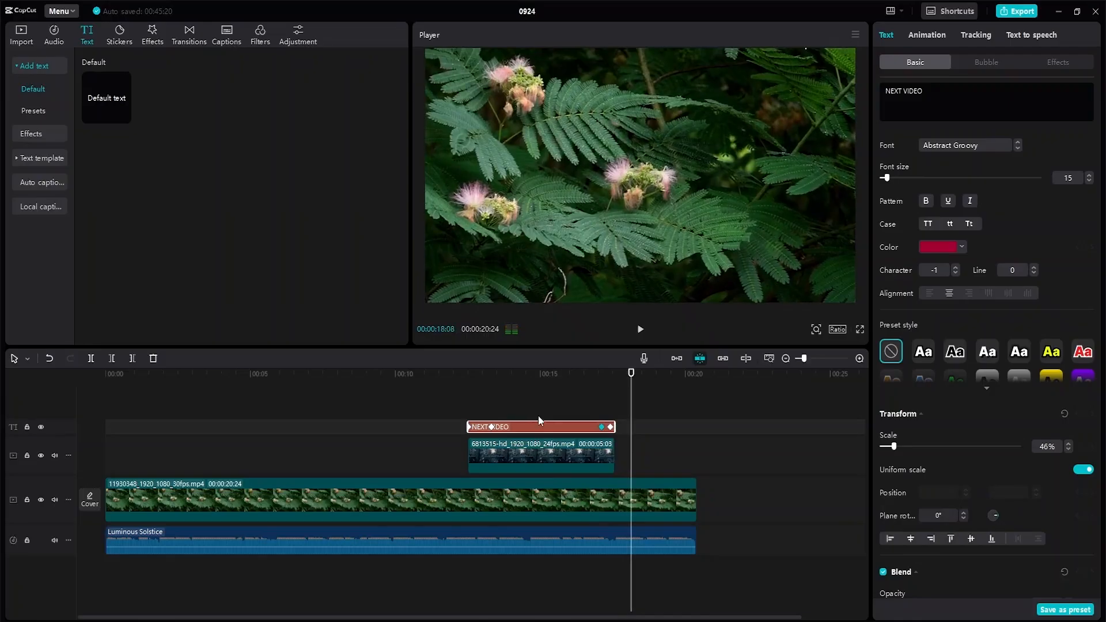
Step: Shift the city overlay's second-to-last position keyframe slightly earlier and play back the animation from the clip's start
click(600, 454)
click(597, 456)
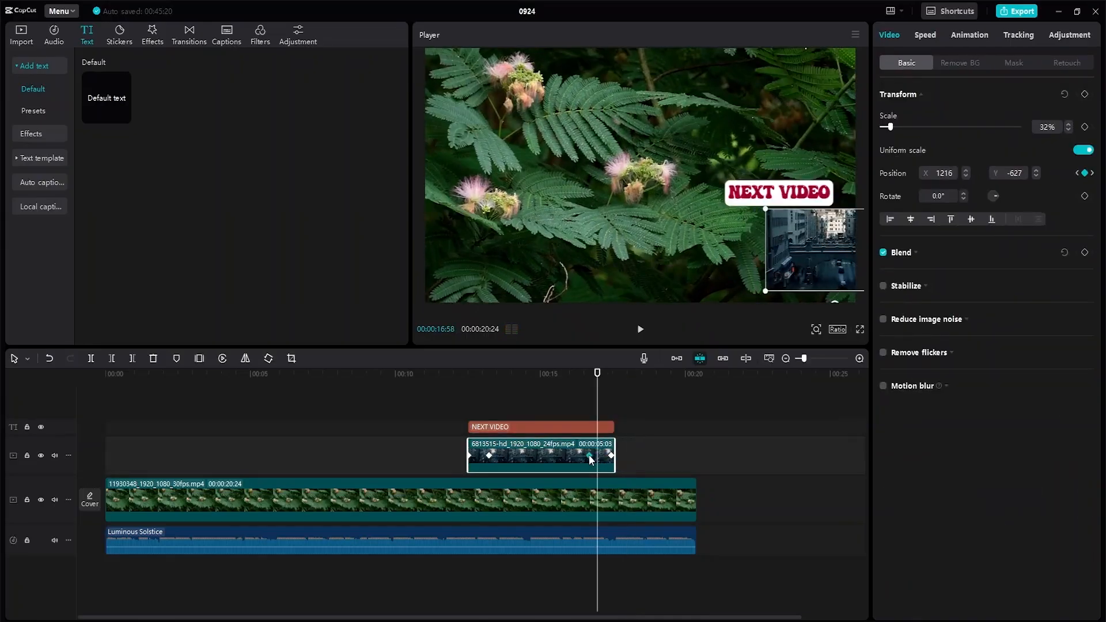
drag(599, 374, 470, 374)
key(space)
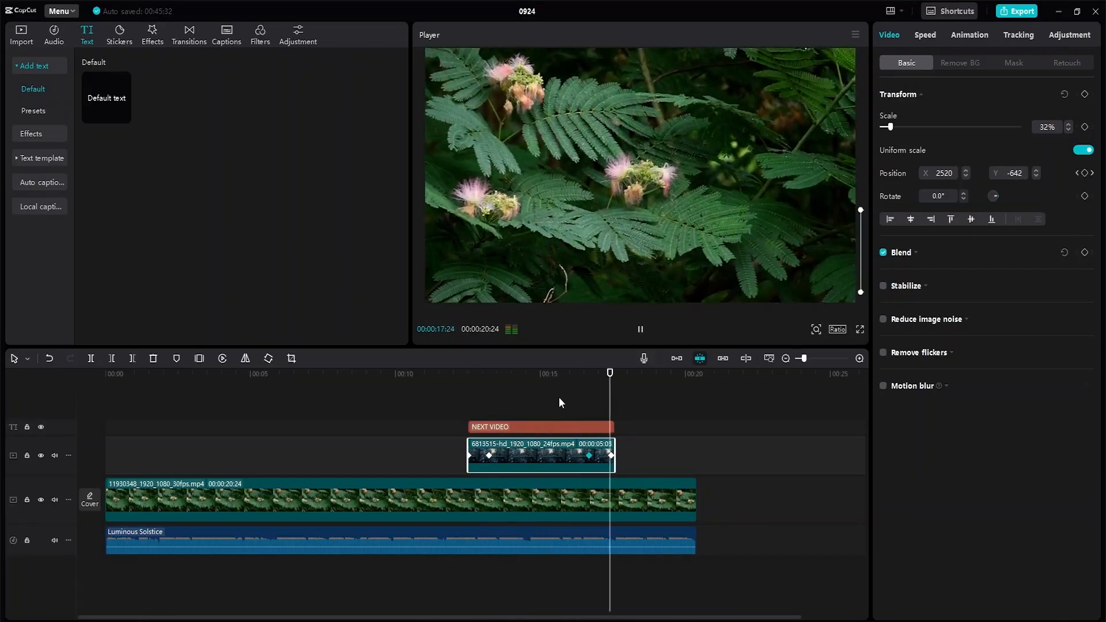
Step: Shift the city overlay's second-to-last position keyframe earlier, to about 00:00:16:23, and play back its exit
key(space)
drag(589, 455, 580, 459)
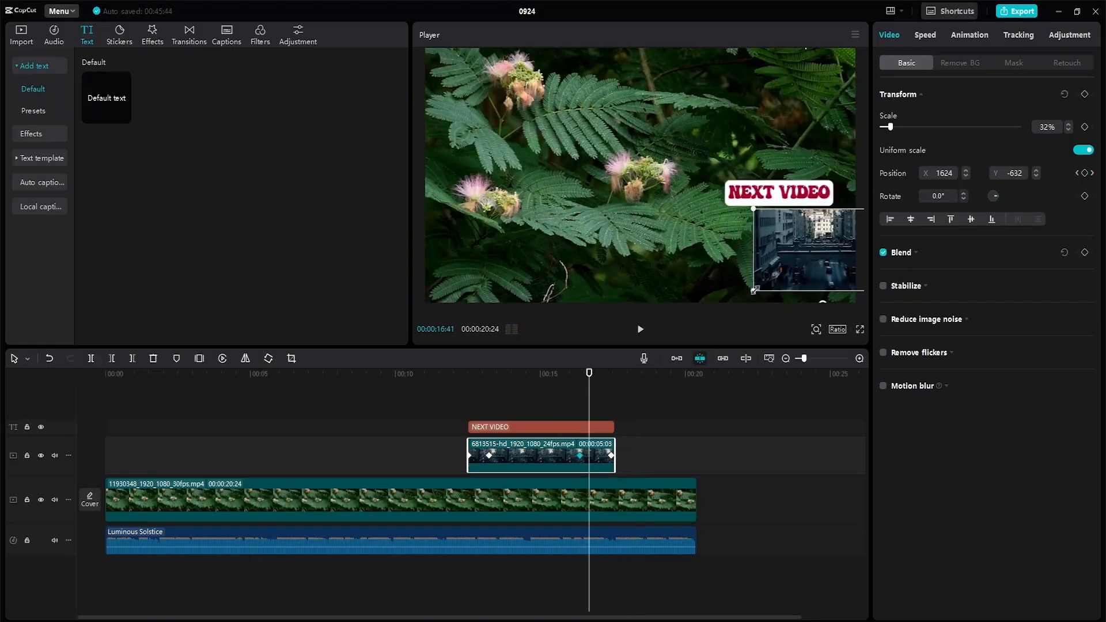
drag(586, 375, 567, 375)
key(space)
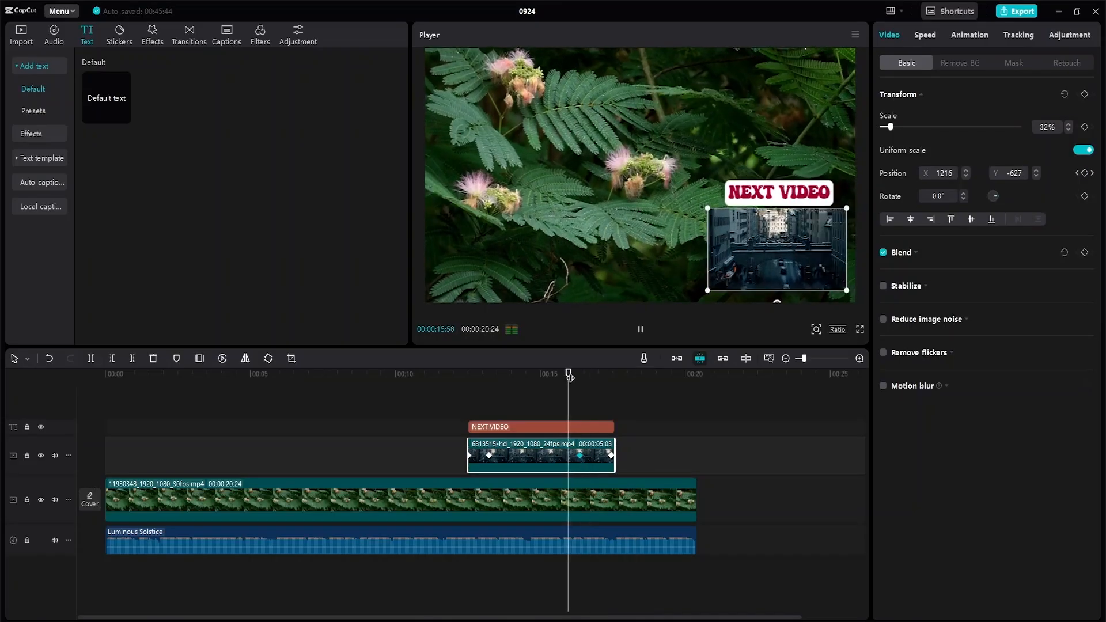
Step: Shift the city overlay's second-to-last position keyframe further back, to about 00:00:15:46, and play the exit from about 15 seconds
key(space)
drag(580, 455, 562, 454)
key(space)
drag(591, 375, 543, 377)
key(space)
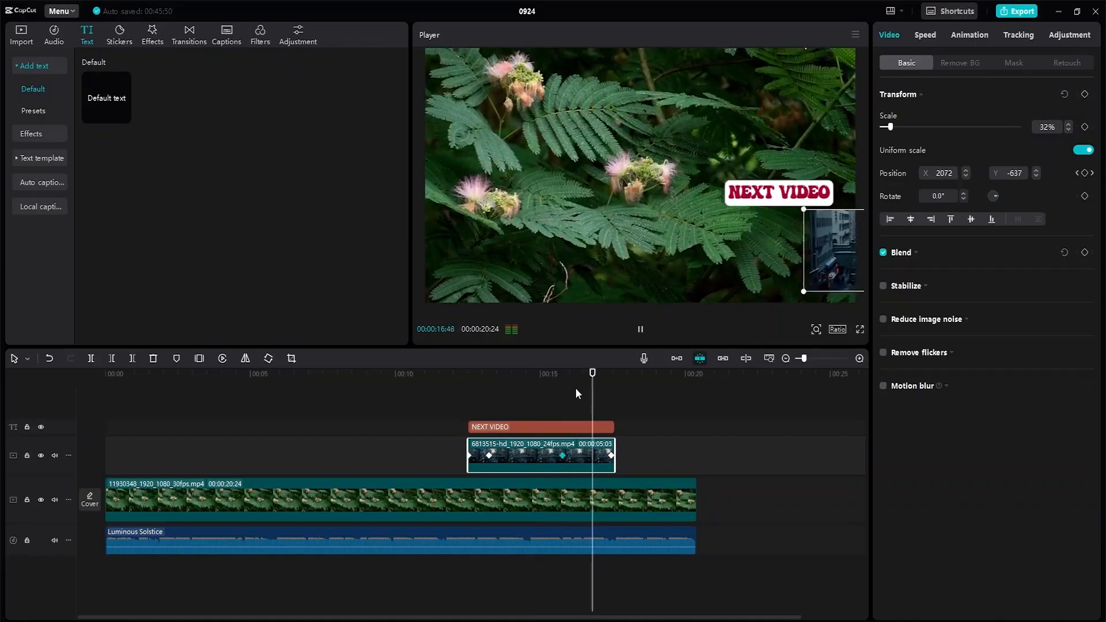
key(space)
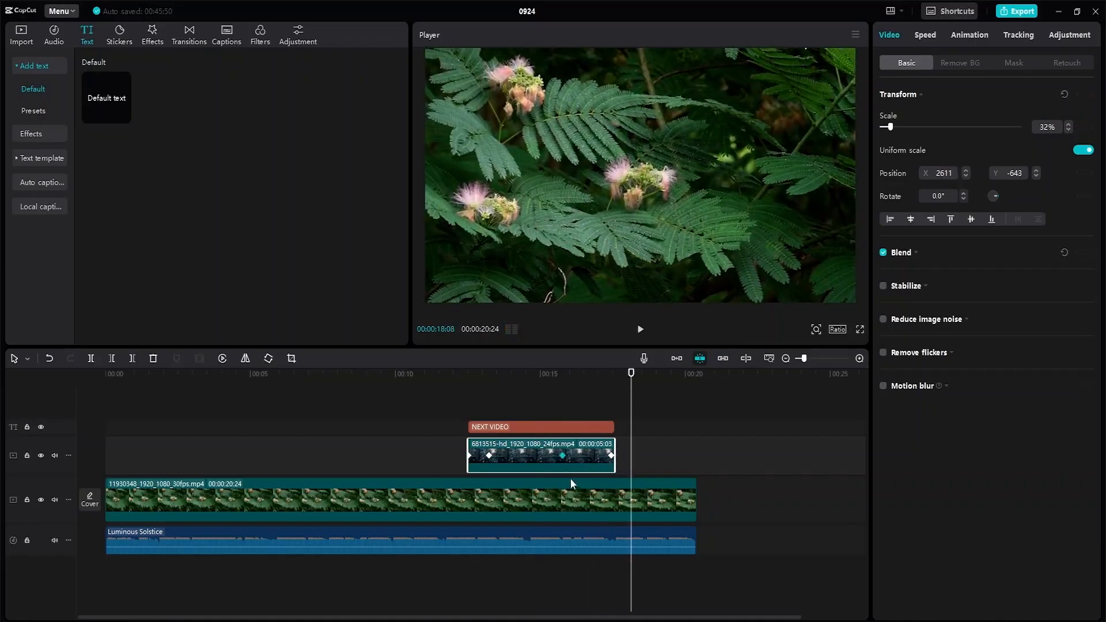
Step: Set the city overlay's second-to-last position keyframe at about 16 seconds and play the project from the very start
click(563, 455)
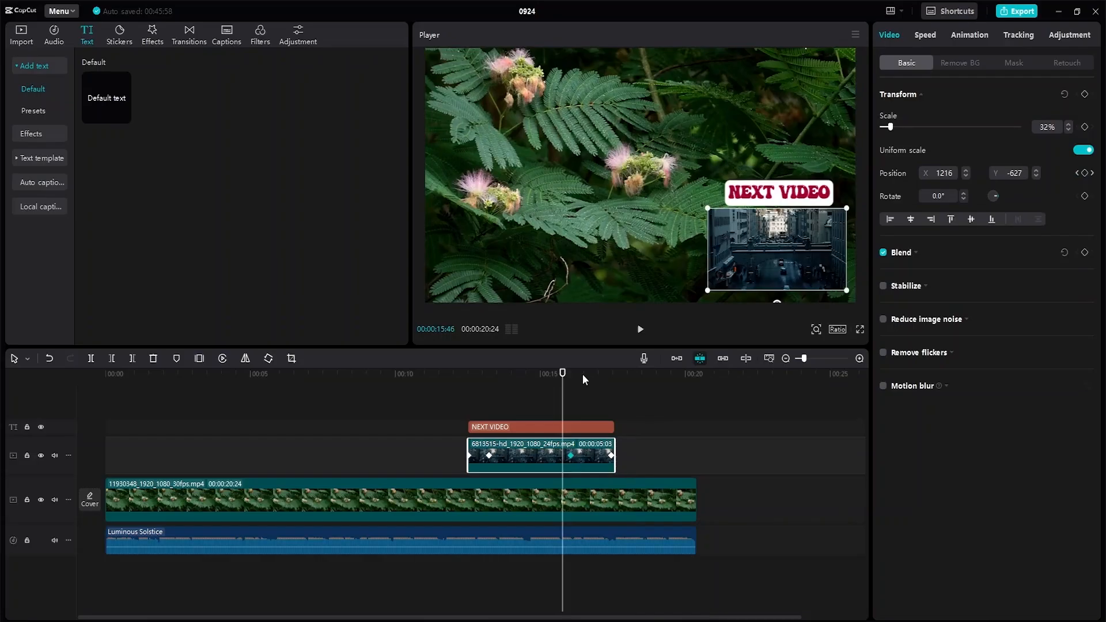
click(697, 375)
drag(697, 375, 72, 361)
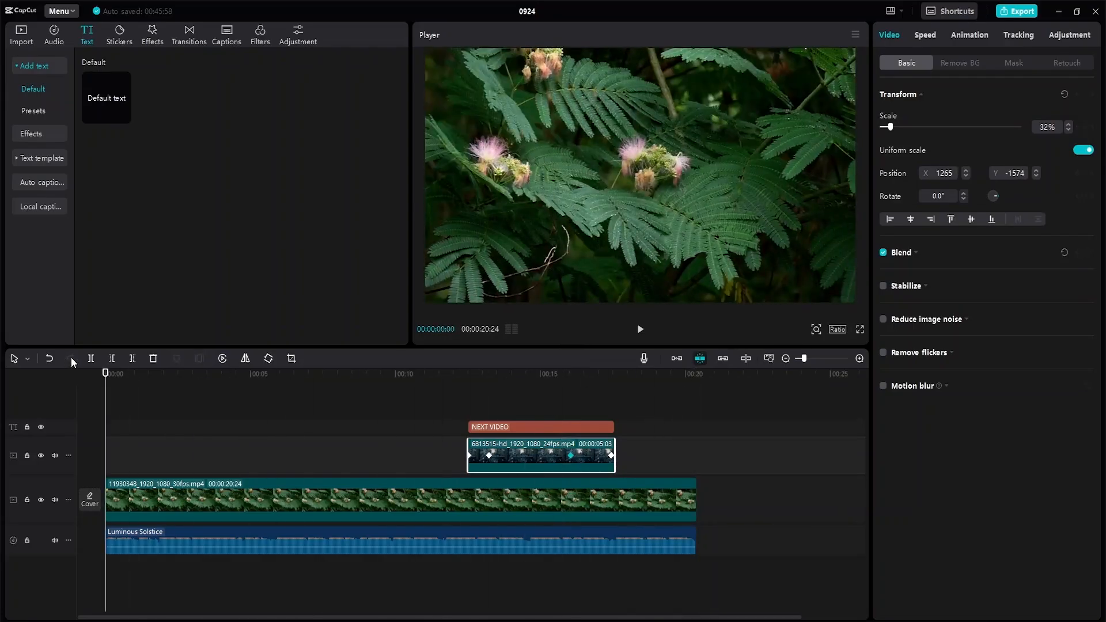
key(space)
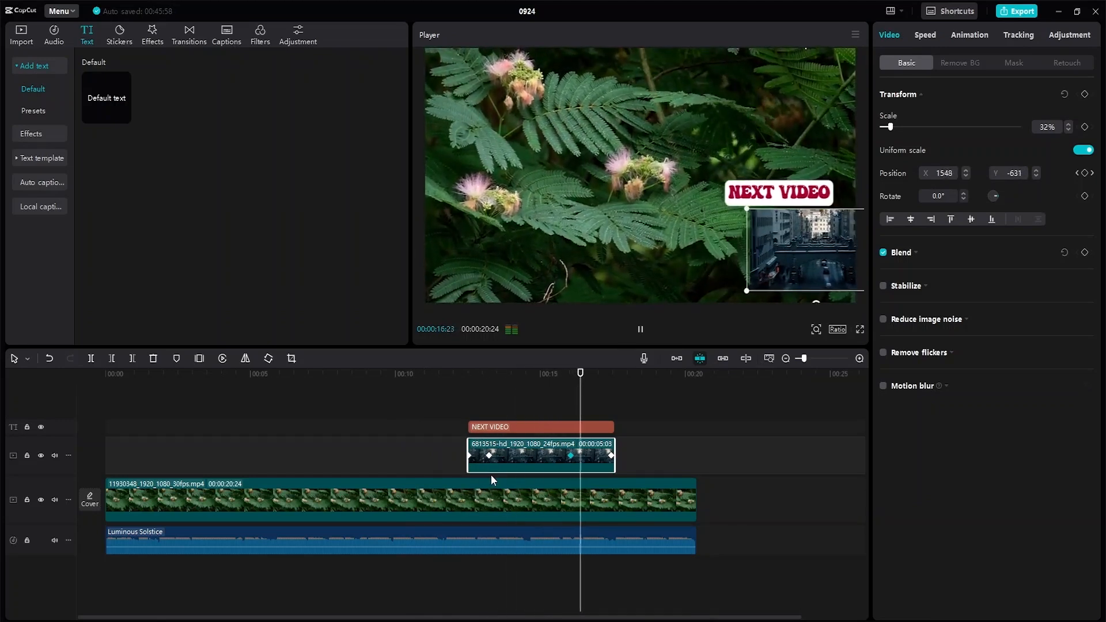
key(space)
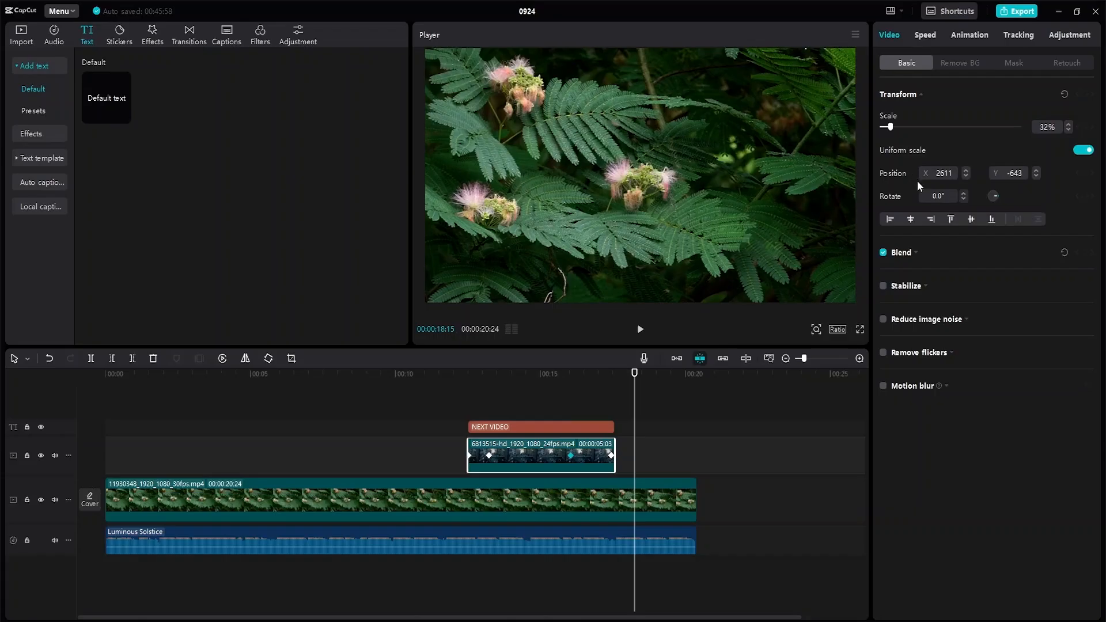
Step: Prepare the video export with the name "Pop up Effect" and the Desktop folder "Advance Capcut Tutorial Resource File" as its destination
click(1009, 13)
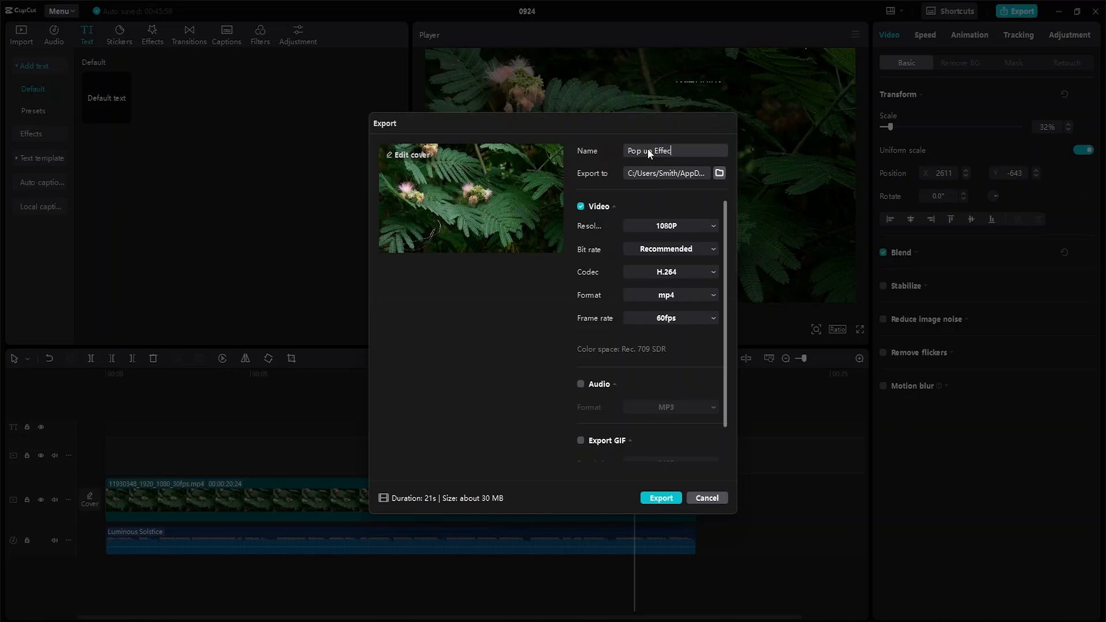
click(719, 173)
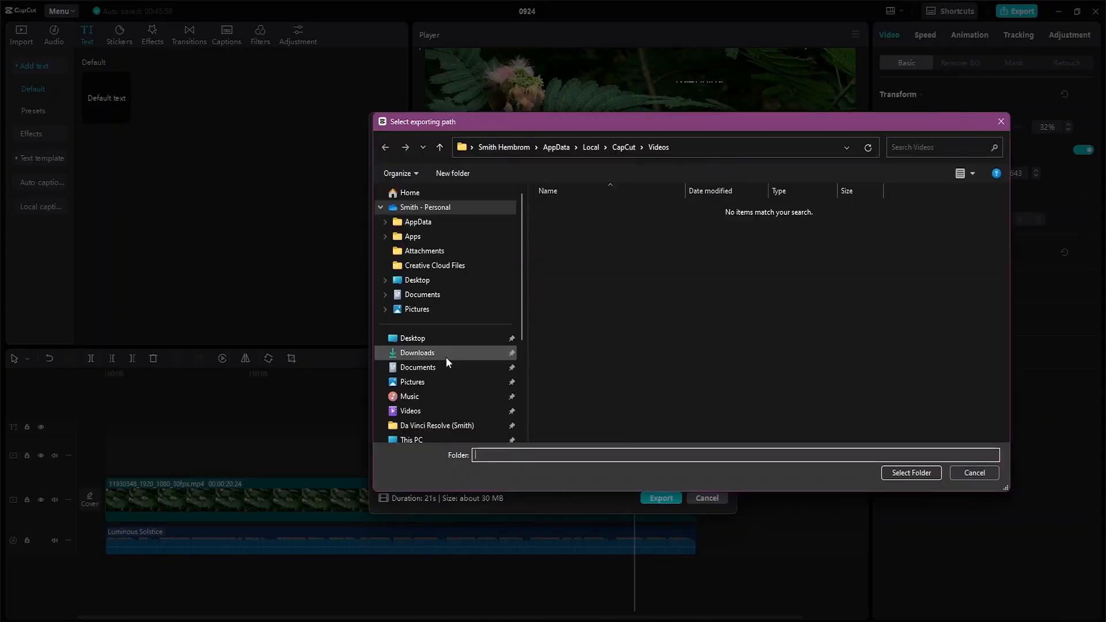
click(433, 338)
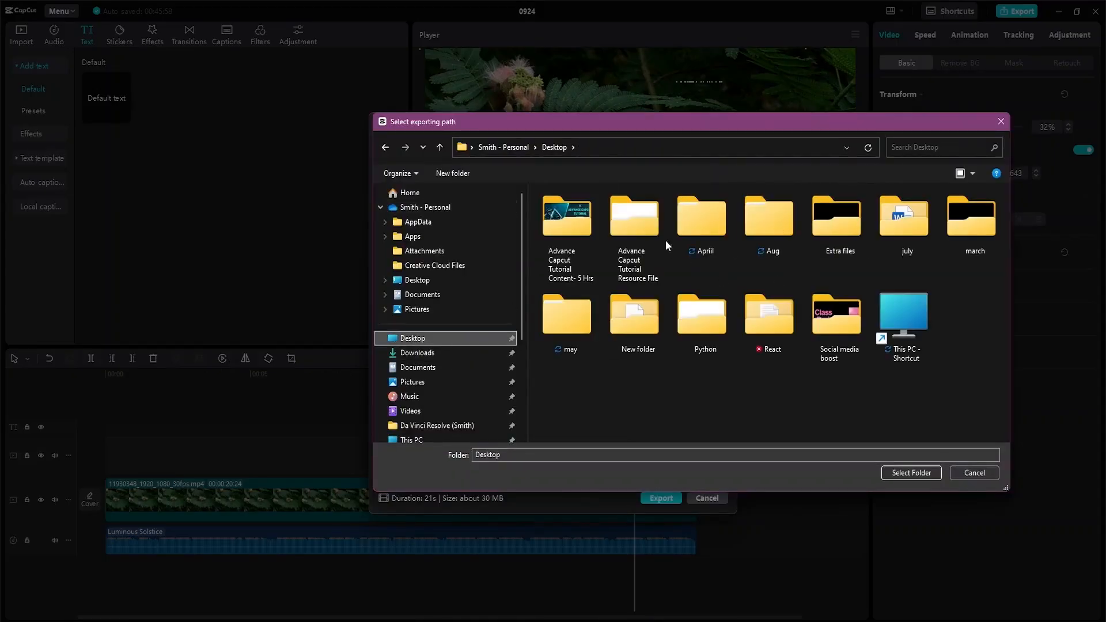
click(642, 238)
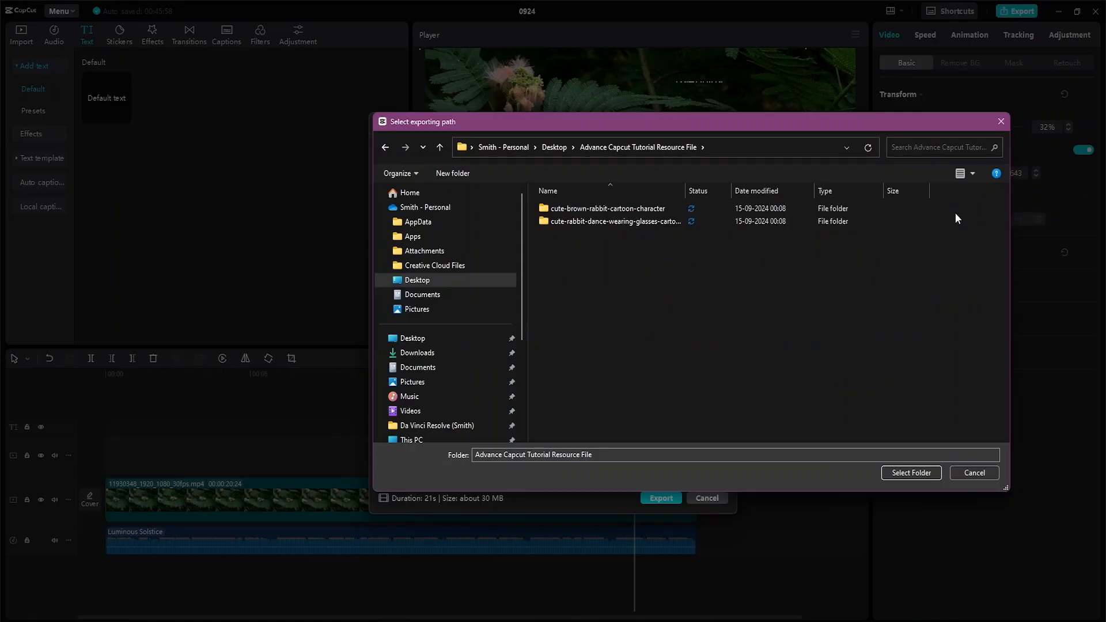
click(974, 173)
click(1020, 93)
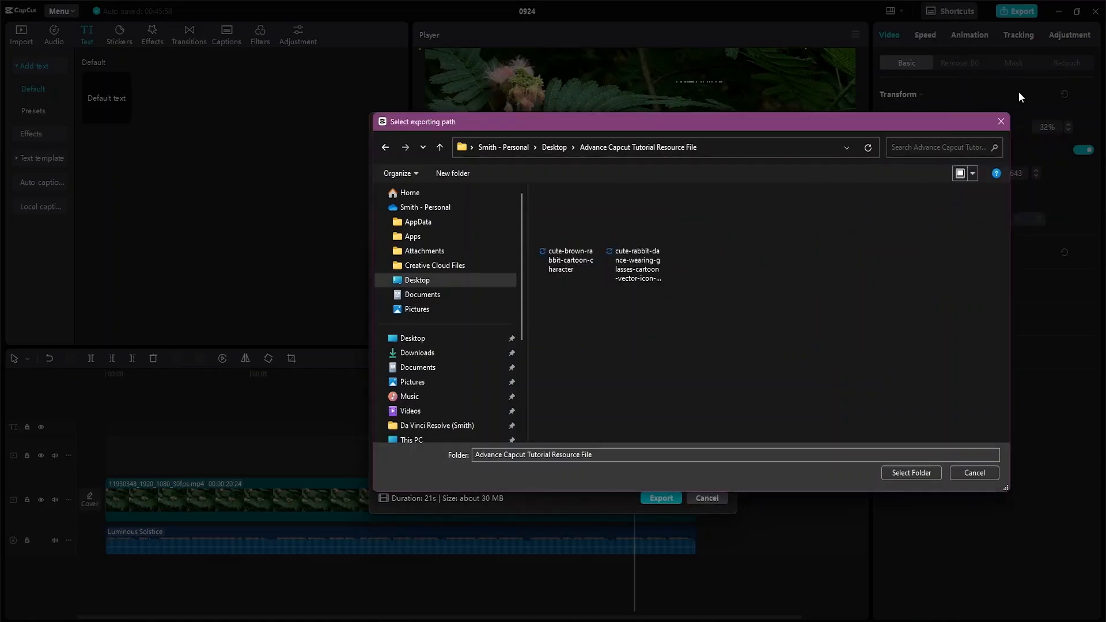
click(920, 472)
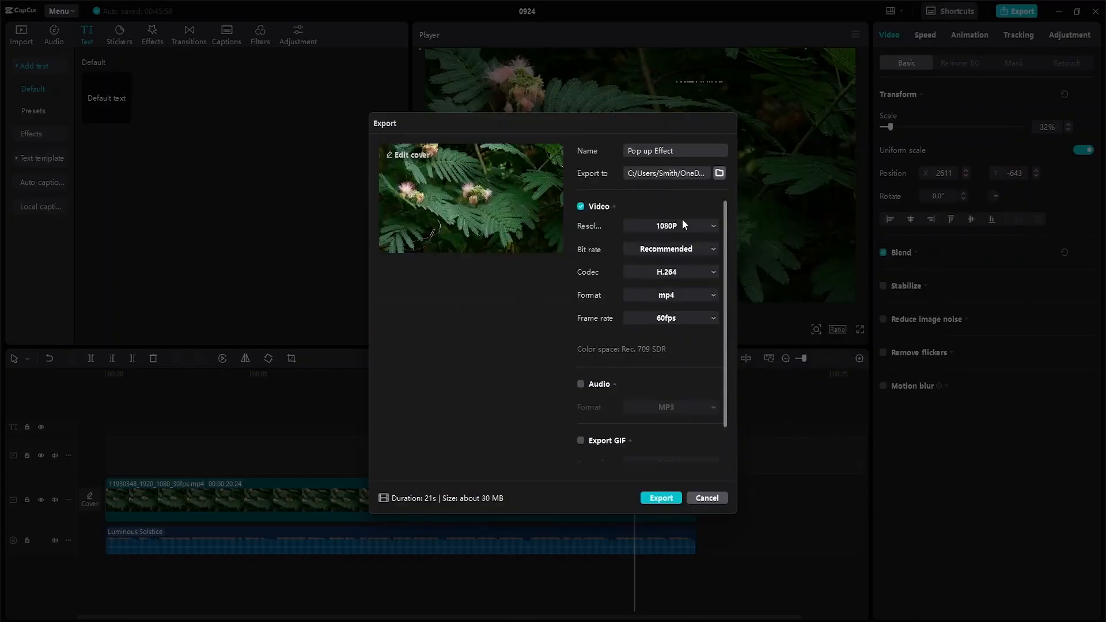
Step: Enable separate audio output for the export, keep its format as MP3, and review the remaining export settings
scroll(651, 253, down, 1)
scroll(640, 253, up, 1)
click(581, 385)
scroll(605, 391, down, 1)
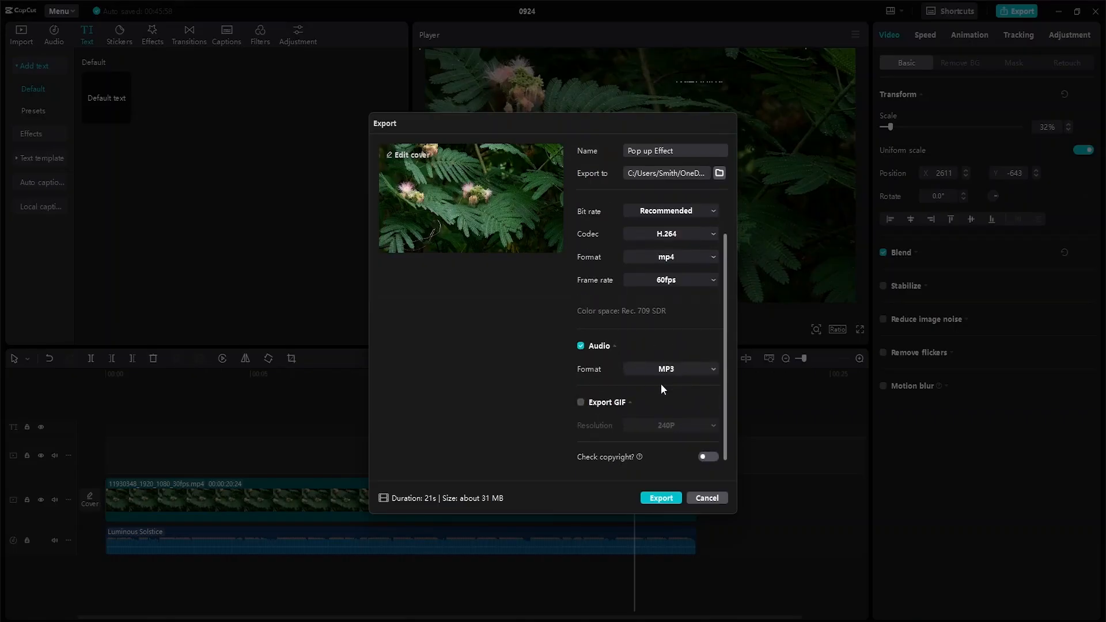
click(704, 369)
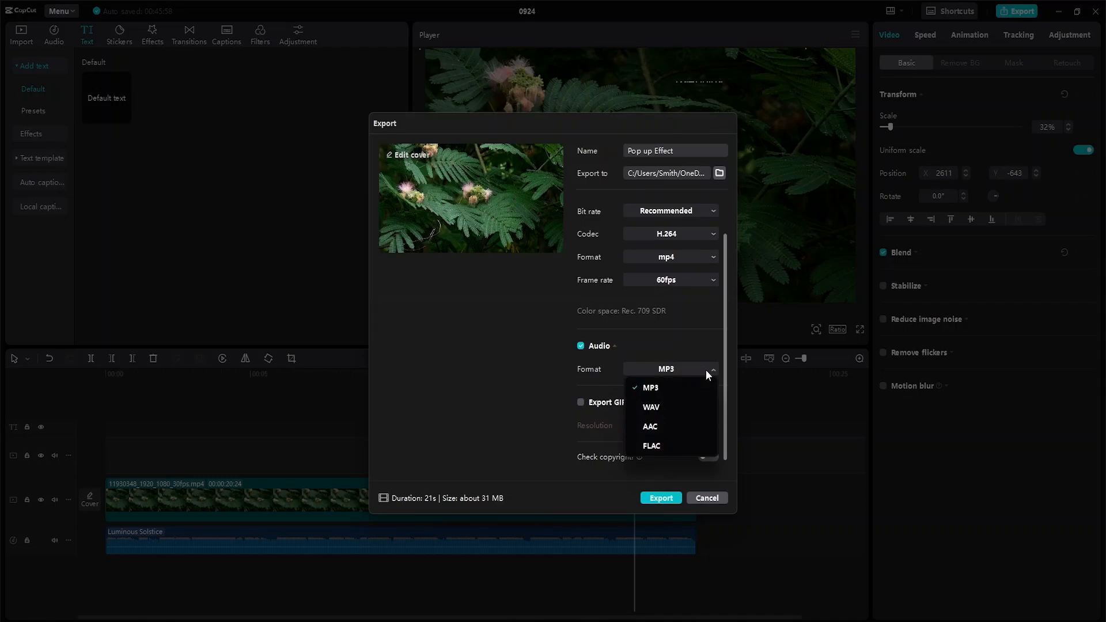
click(706, 370)
scroll(670, 383, up, 2)
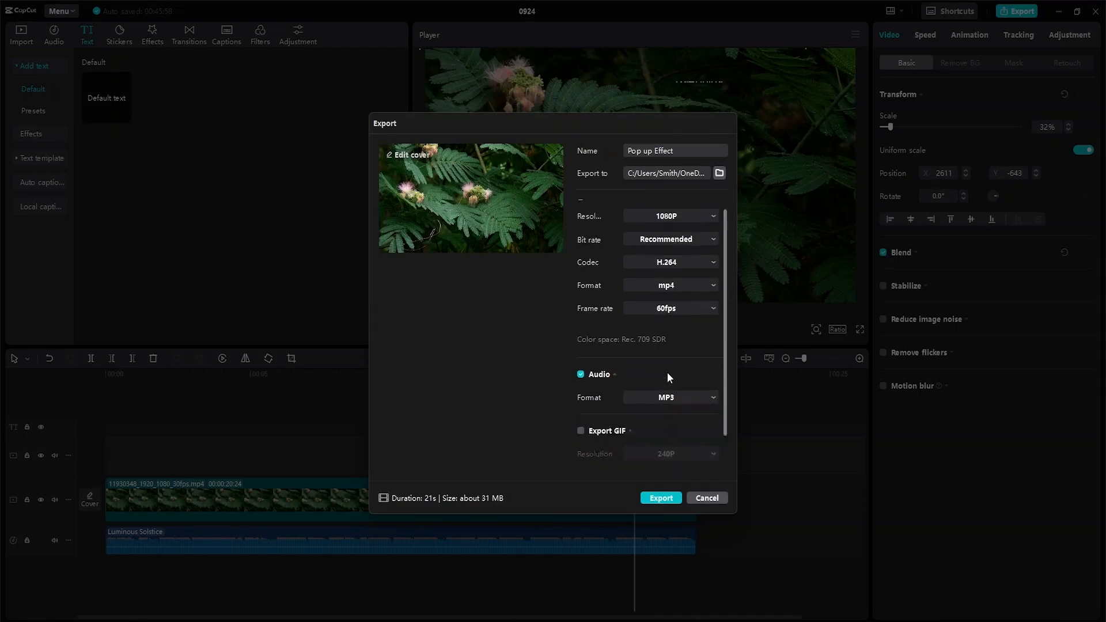
scroll(588, 381, down, 2)
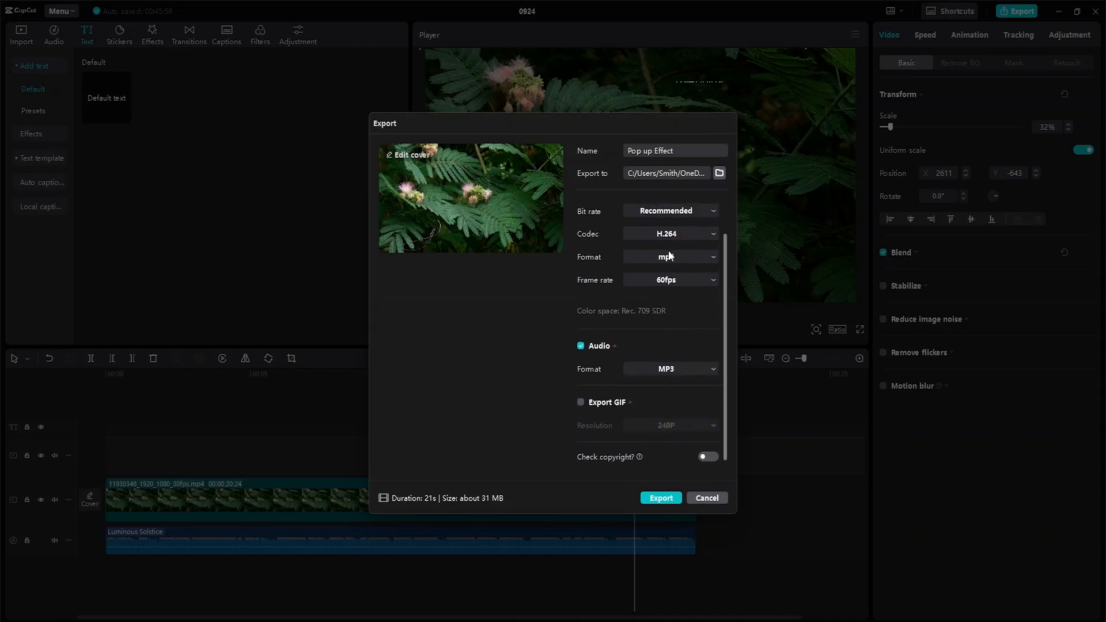
Step: Turn on the copyright check for the export and review the video format settings
click(713, 458)
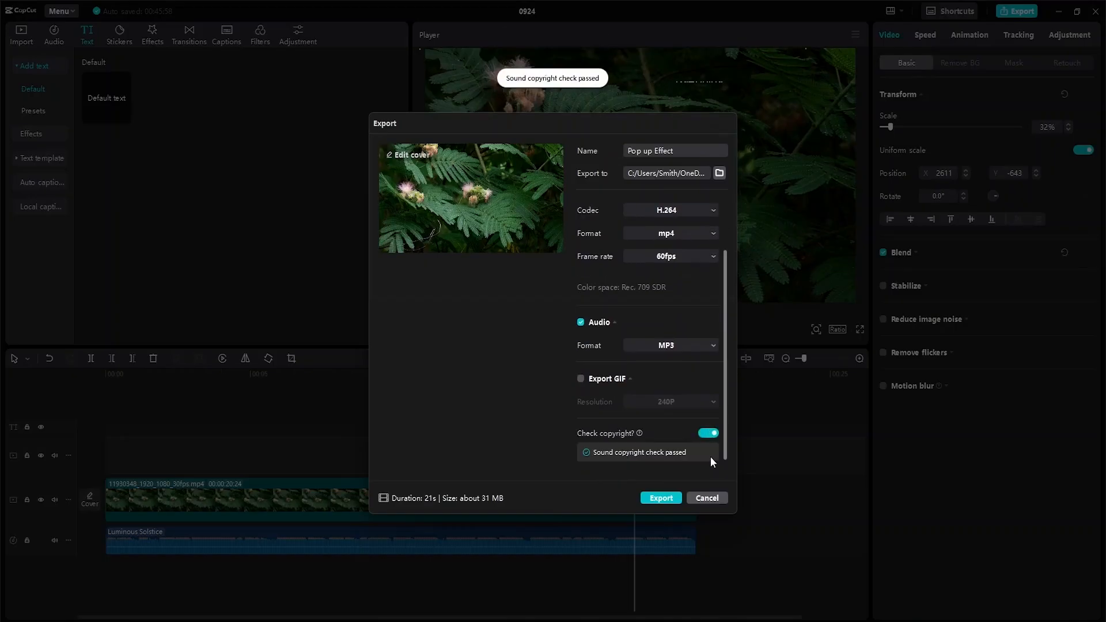
scroll(656, 392, up, 3)
scroll(655, 390, down, 3)
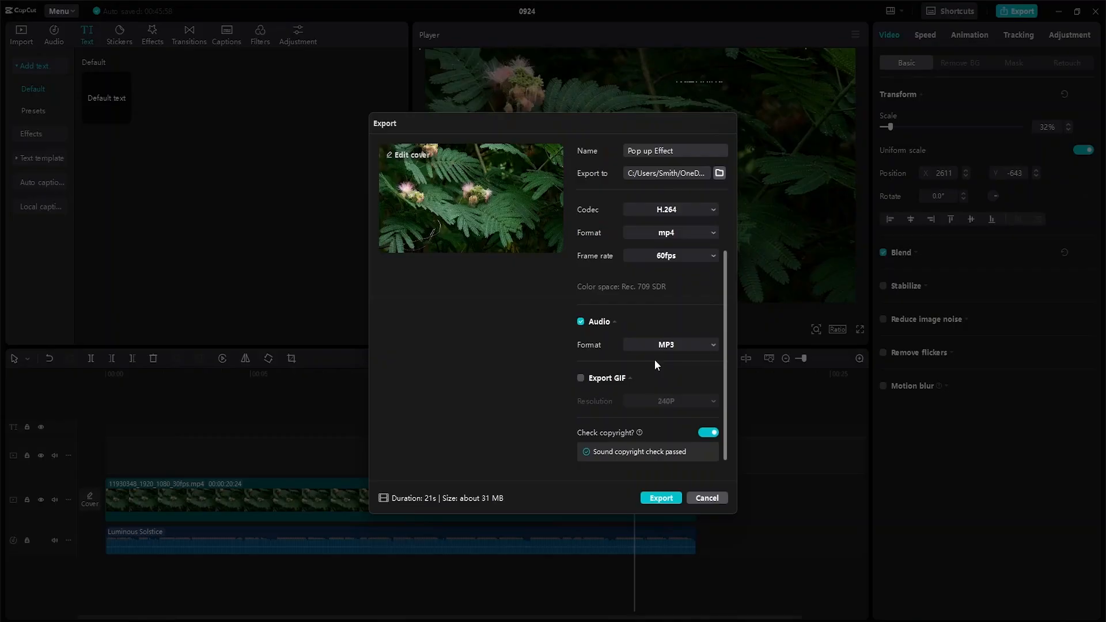
scroll(641, 351, up, 3)
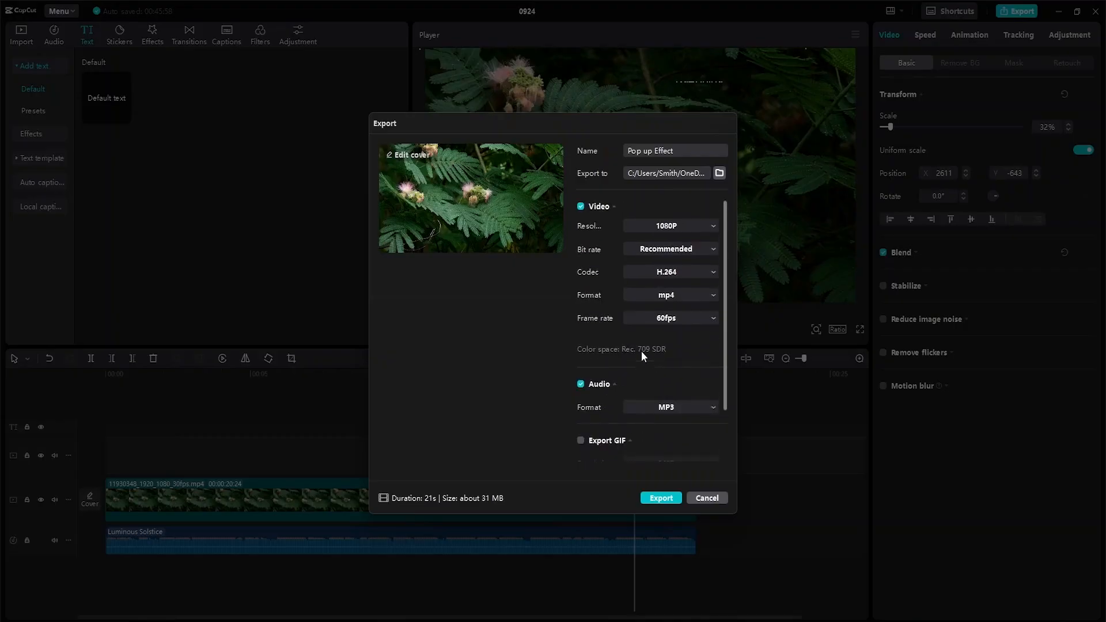
click(697, 299)
click(699, 297)
click(417, 157)
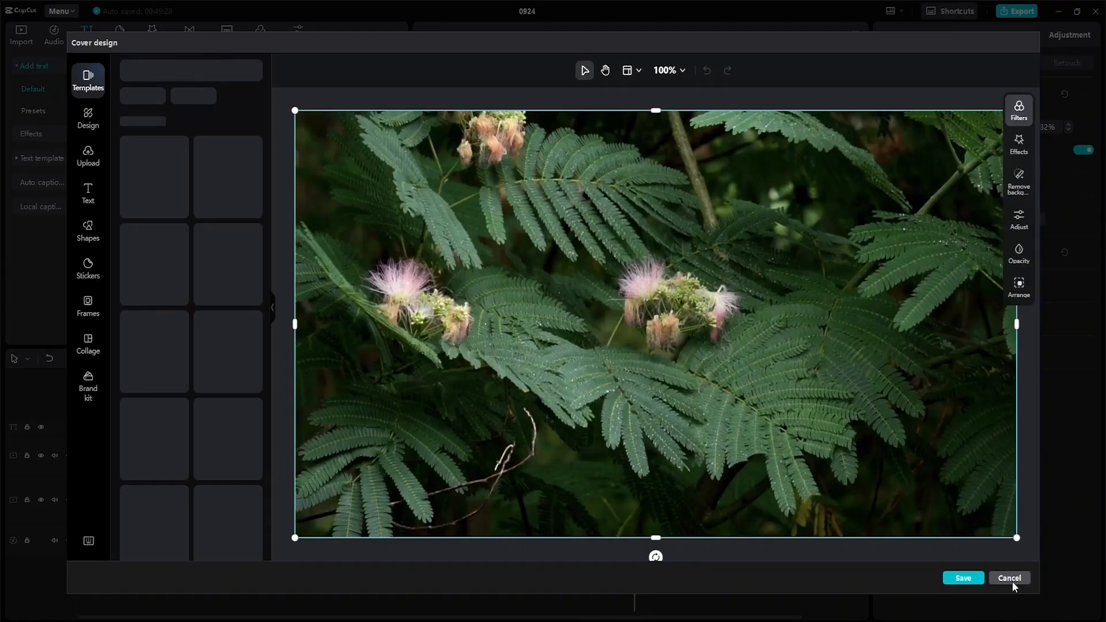
click(1015, 581)
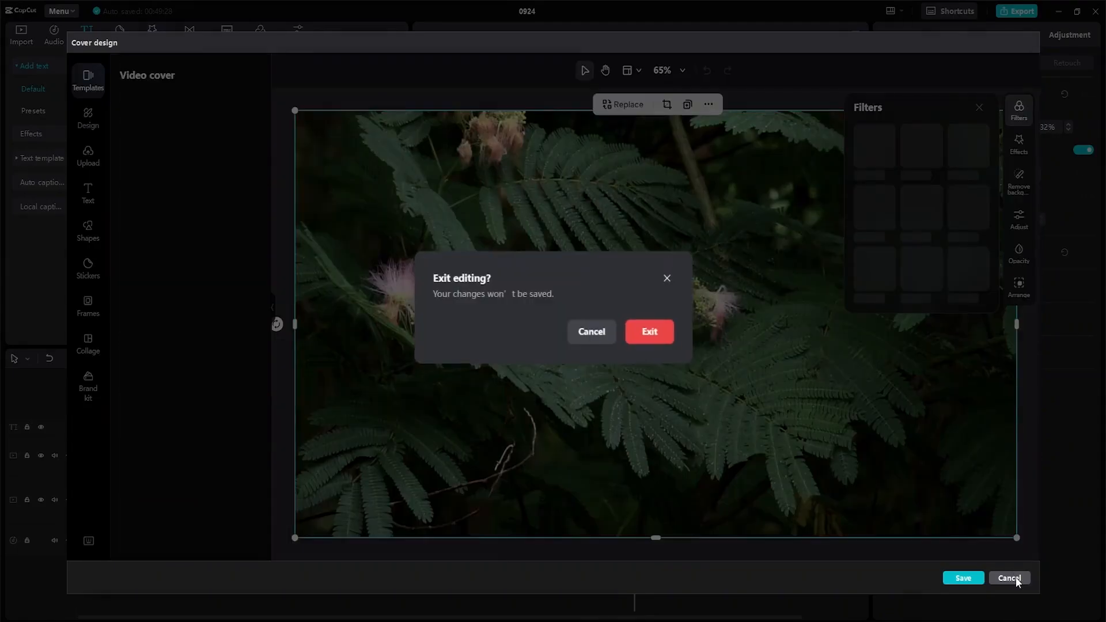
click(647, 330)
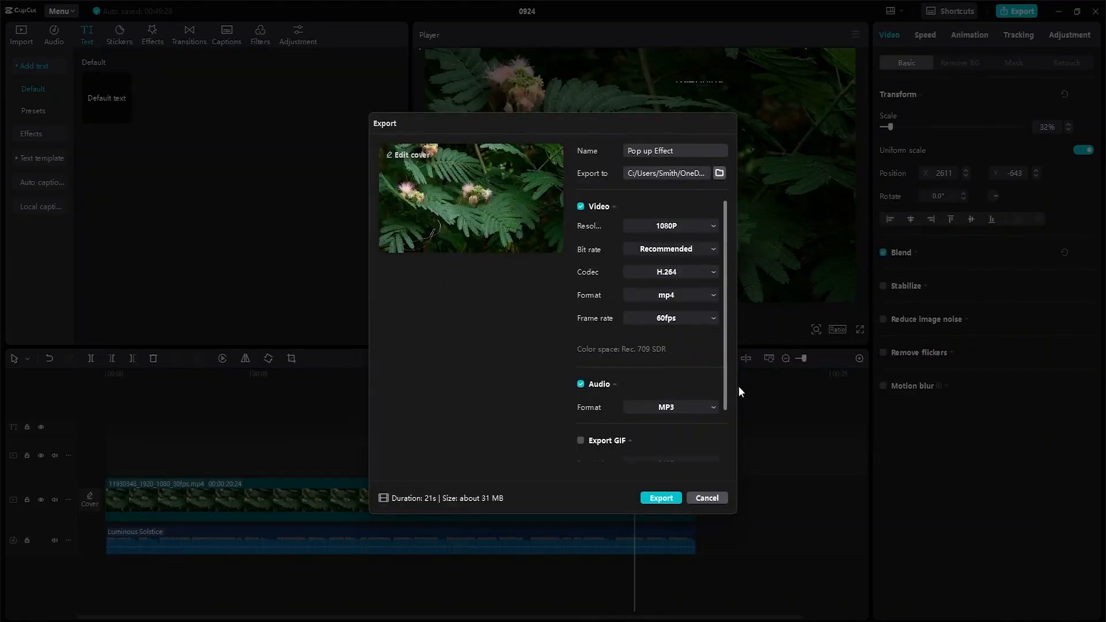